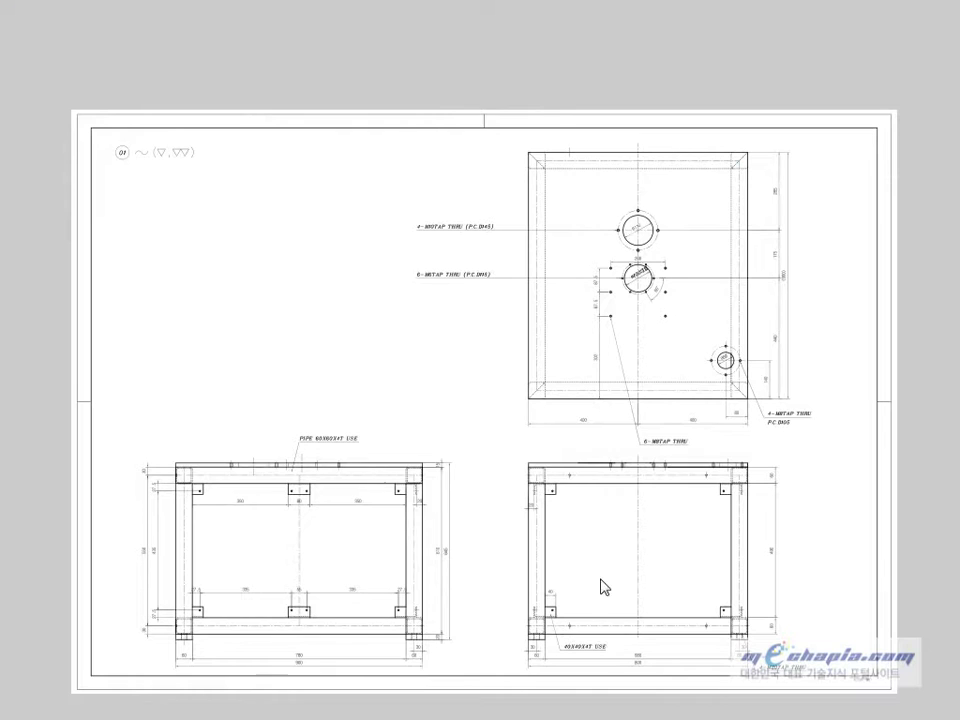
- Create a new part document, 부품6, from the Standard.ipt default template
click(346, 500)
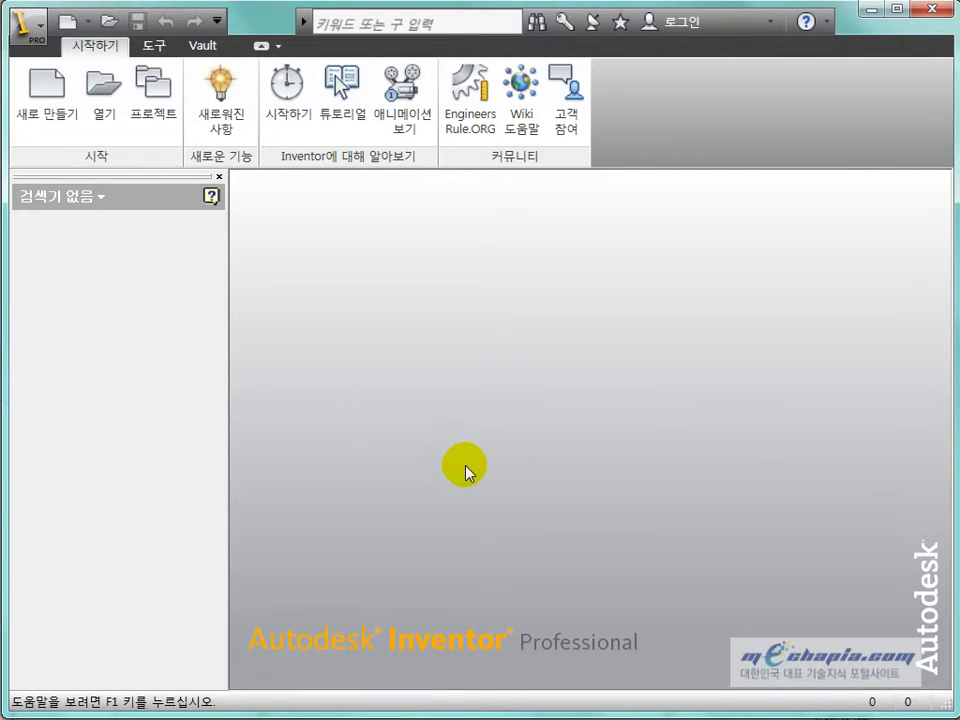
click(46, 129)
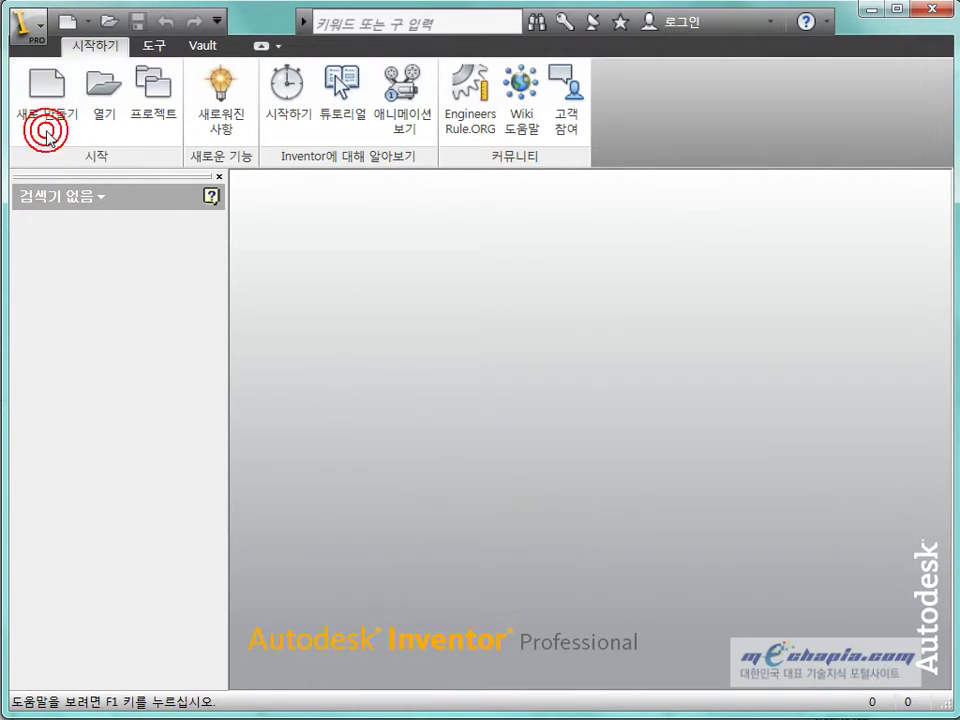
click(548, 187)
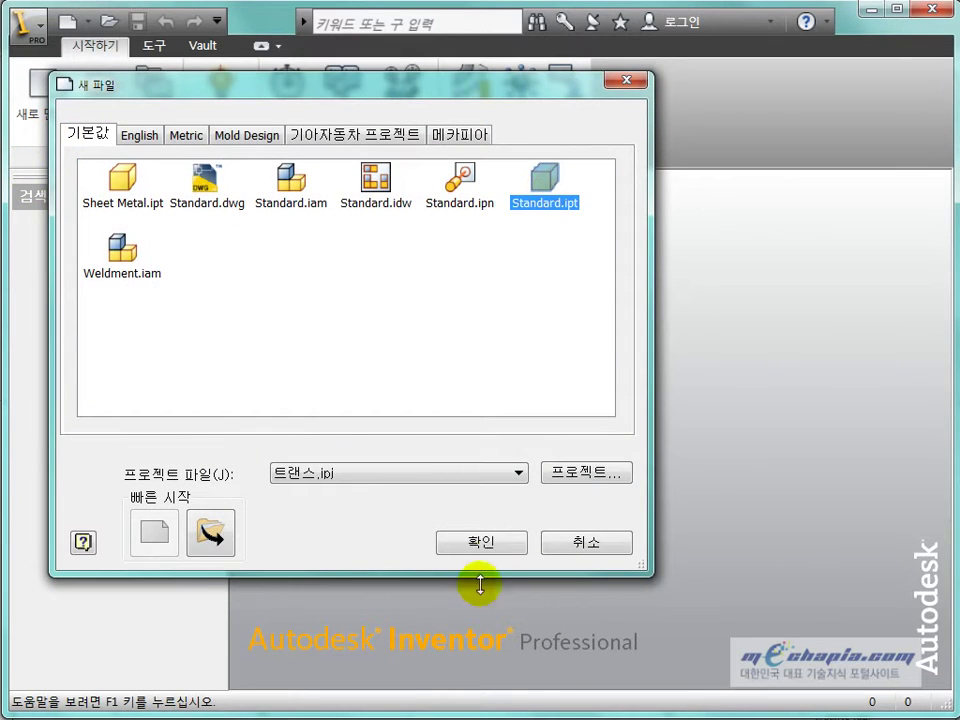
click(508, 548)
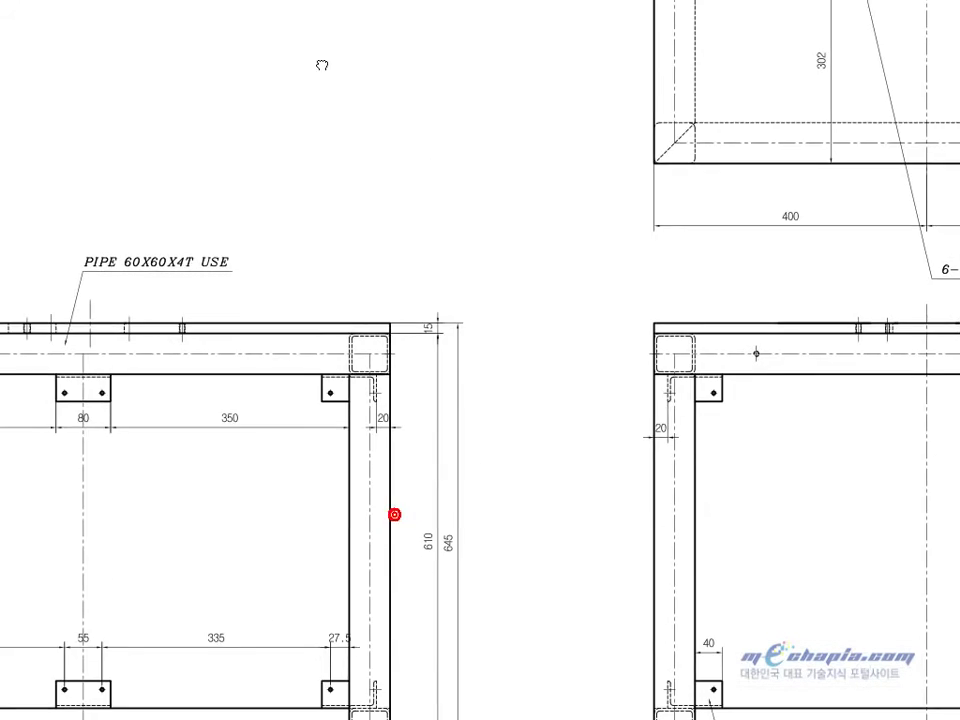
mouse_move(628, 291)
middle_down()
mouse_move(594, 345)
mouse_move(560, 346)
middle_up()
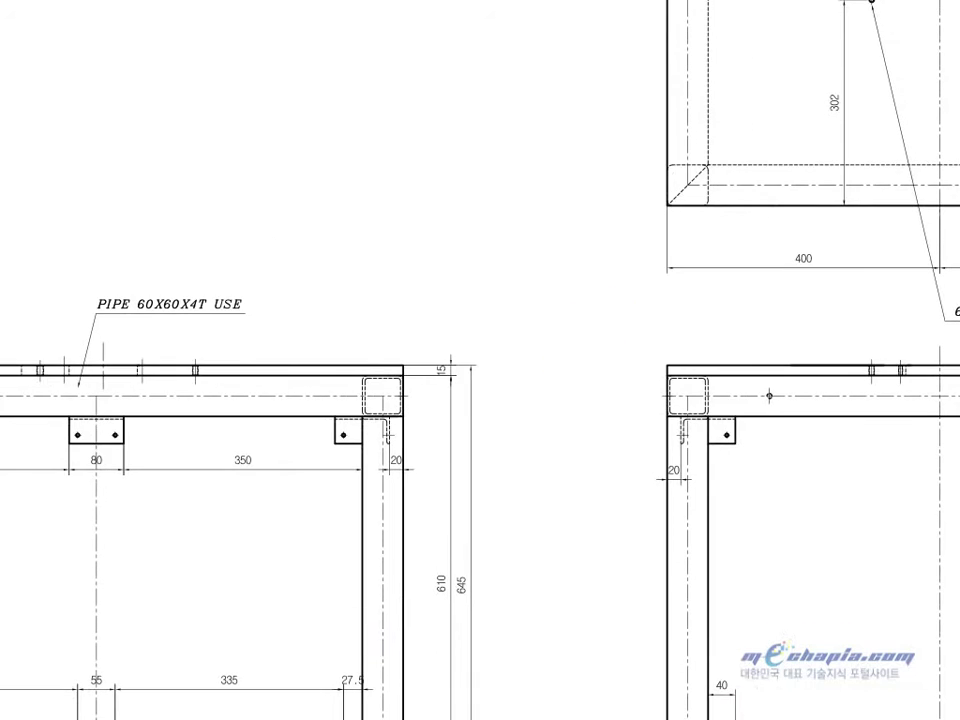
mouse_move(536, 396)
middle_down()
mouse_move(611, 300)
mouse_move(718, 92)
middle_up()
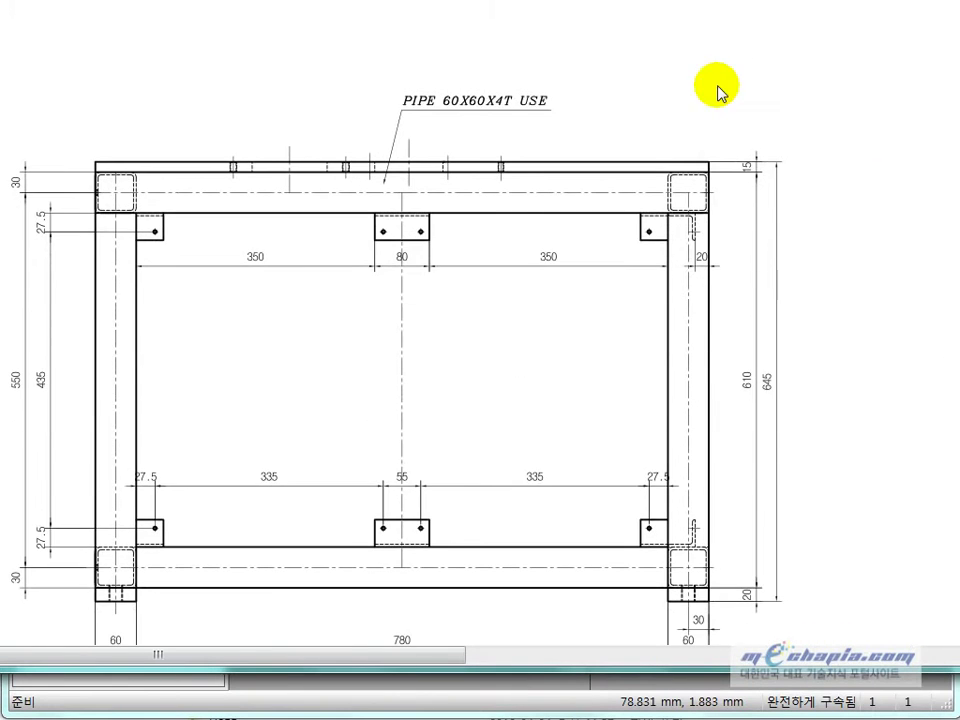
middle_drag(681, 299, 598, 205)
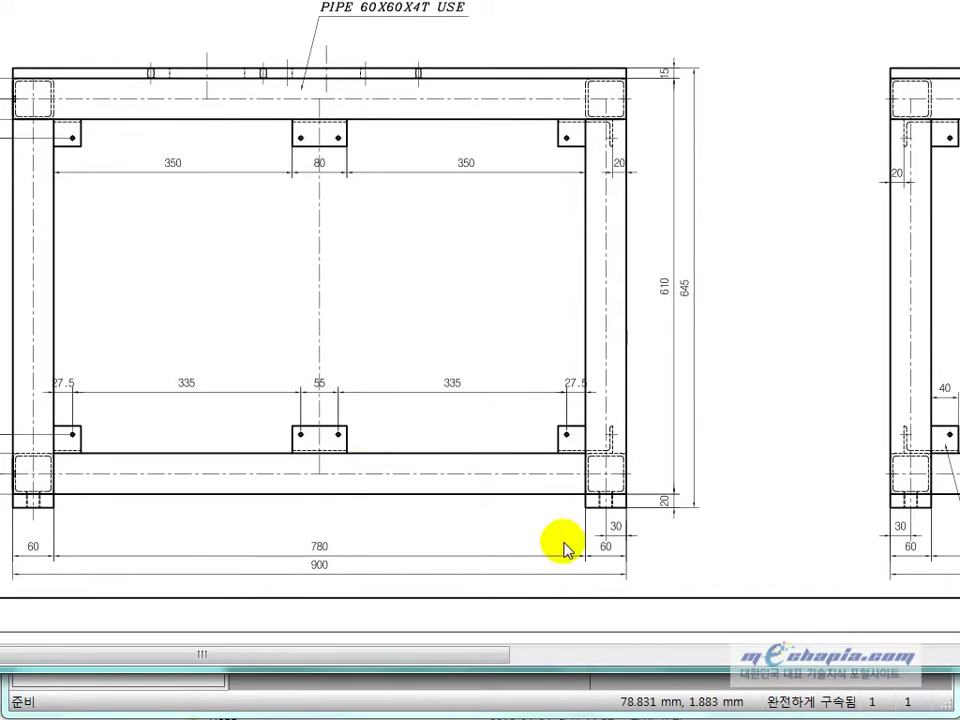
middle_drag(563, 540, 229, 455)
mouse_move(520, 473)
middle_down()
mouse_move(628, 468)
mouse_move(437, 413)
middle_up()
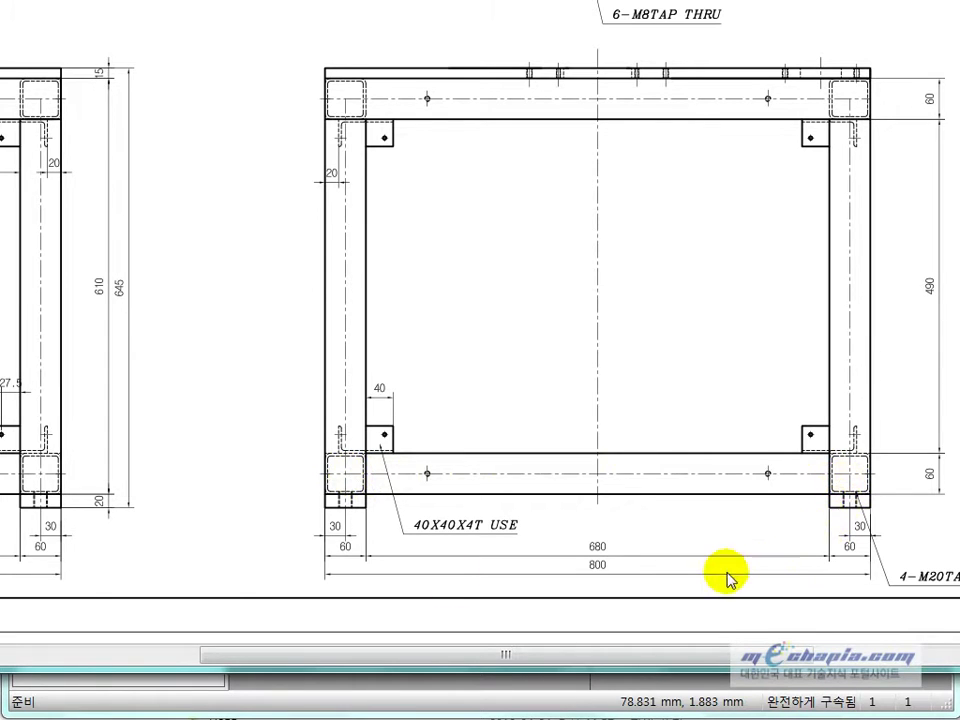
scroll(729, 574, left, 5)
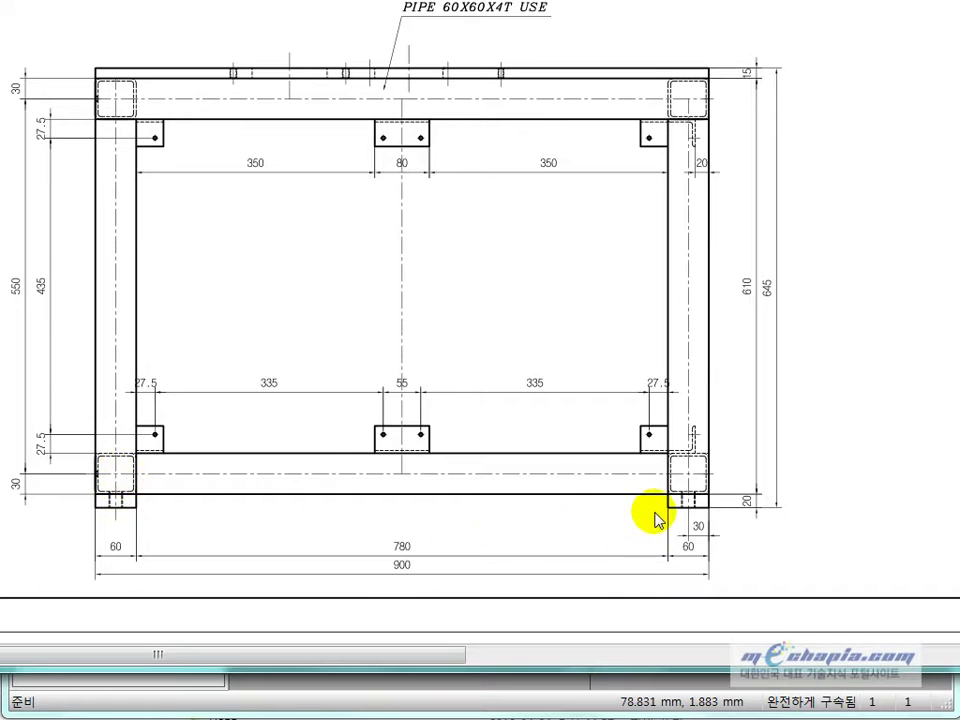
mouse_move(842, 553)
middle_down()
mouse_move(579, 525)
mouse_move(257, 536)
middle_up()
middle_drag(530, 530, 431, 517)
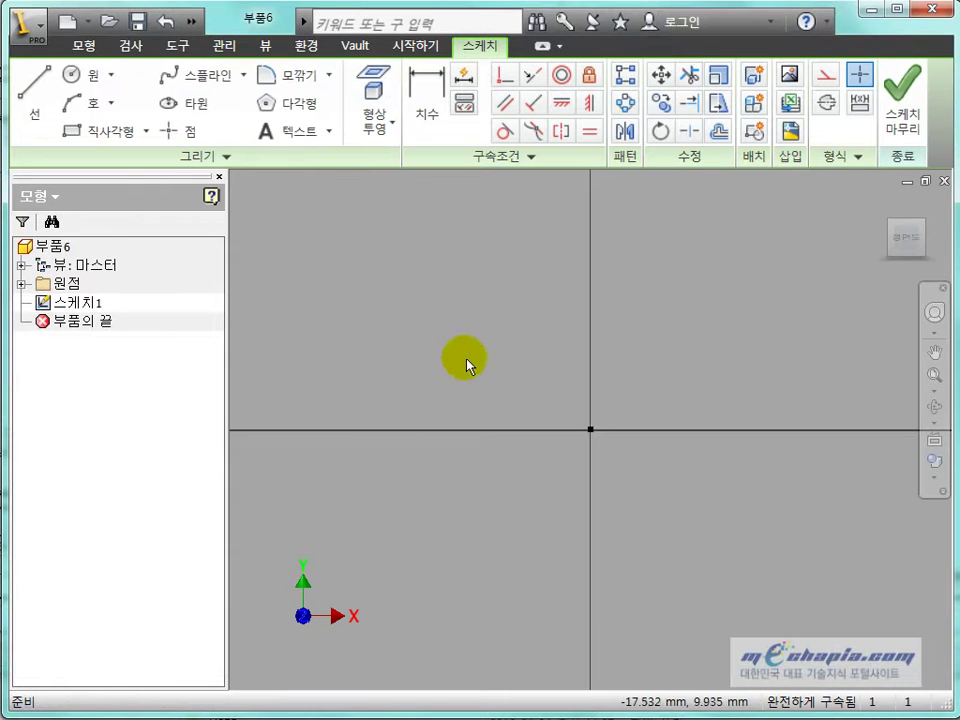
click(465, 358)
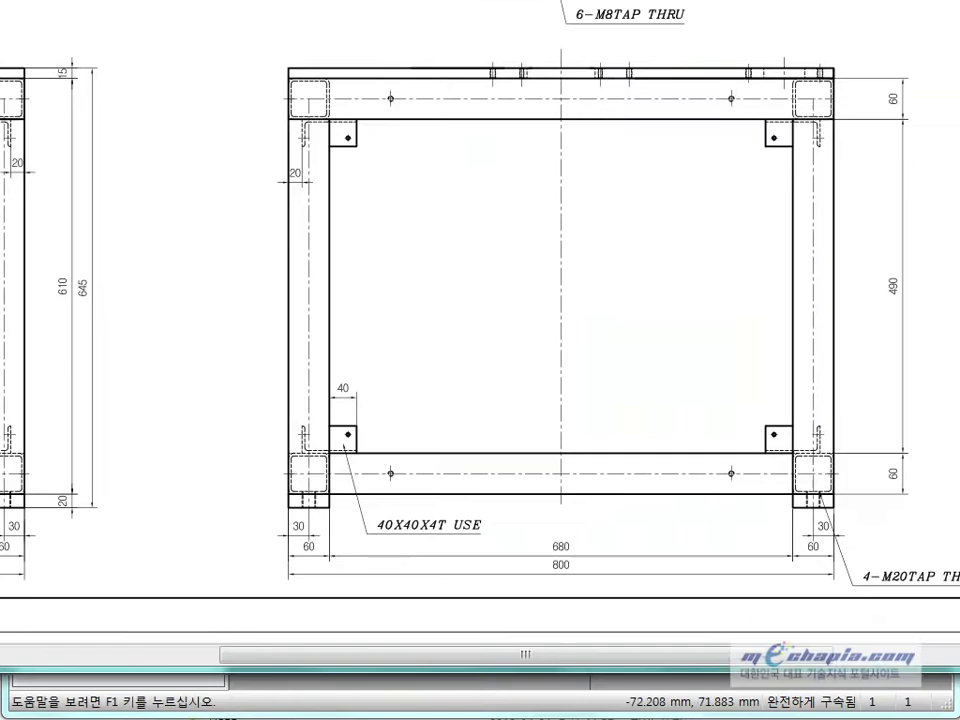
mouse_move(281, 411)
middle_down()
mouse_move(449, 392)
mouse_move(733, 338)
middle_up()
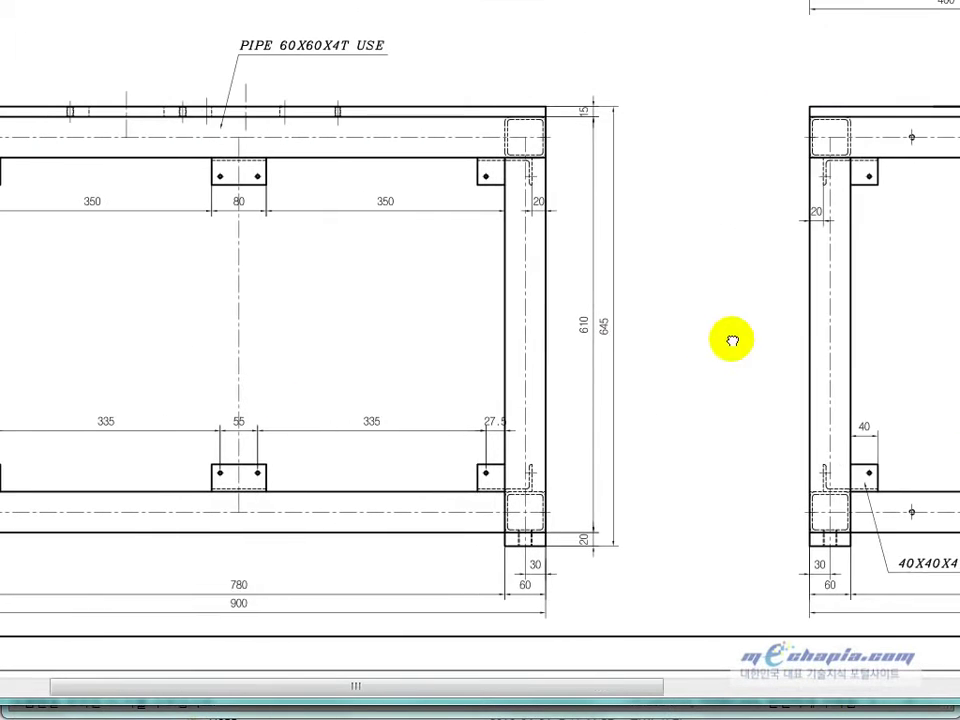
middle_drag(255, 553, 423, 525)
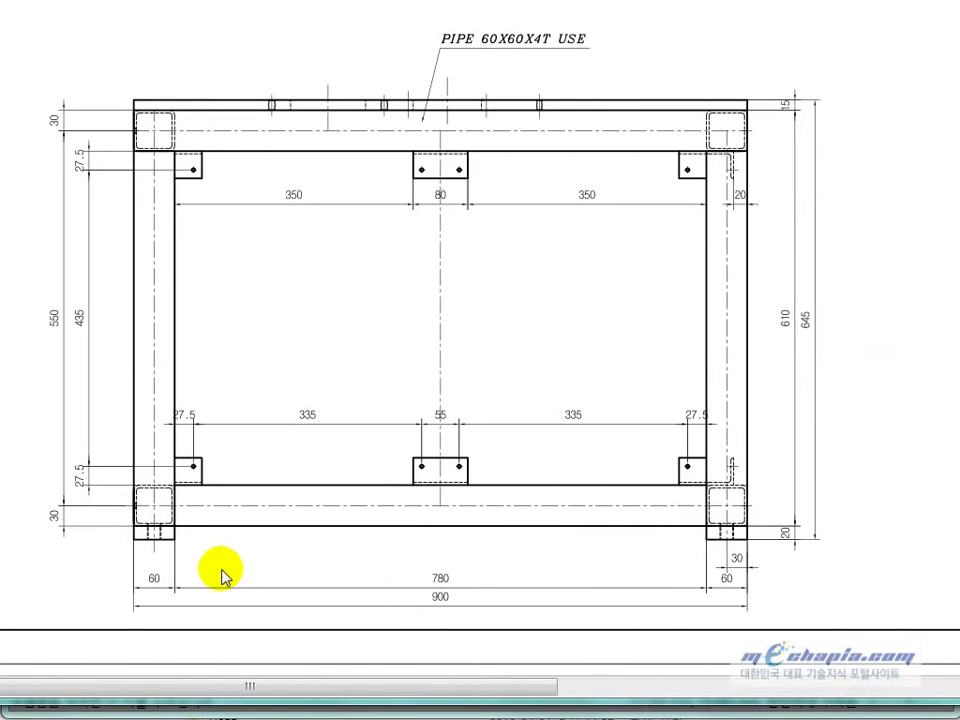
middle_drag(739, 491, 623, 441)
middle_drag(201, 468, 525, 466)
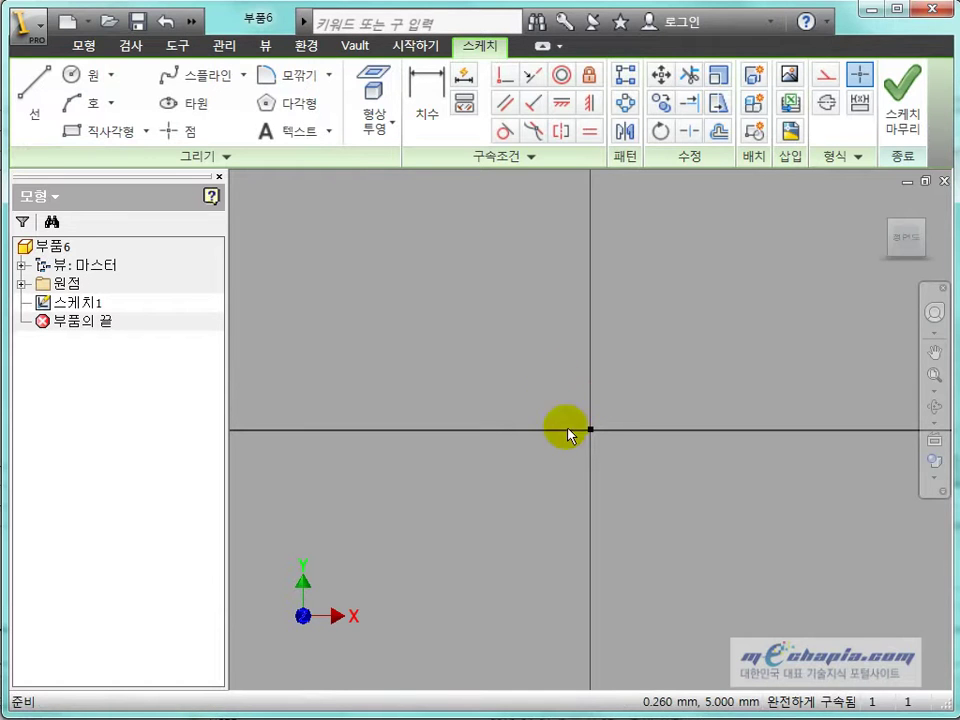
- Finish the empty default sketch and delete 스케치1
click(886, 108)
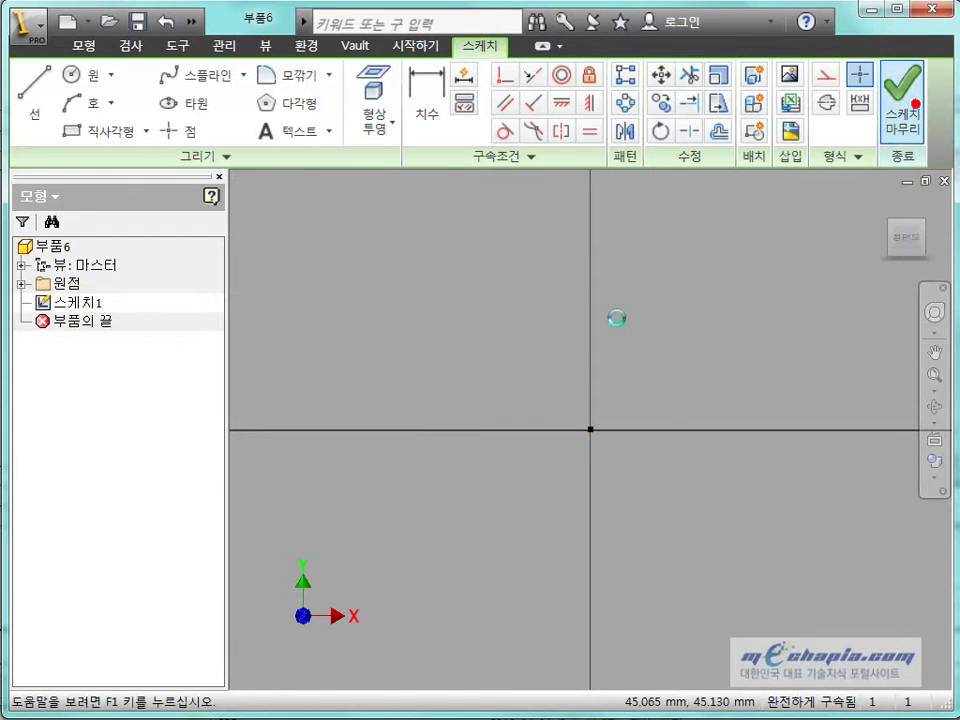
click(92, 305)
key(Delete)
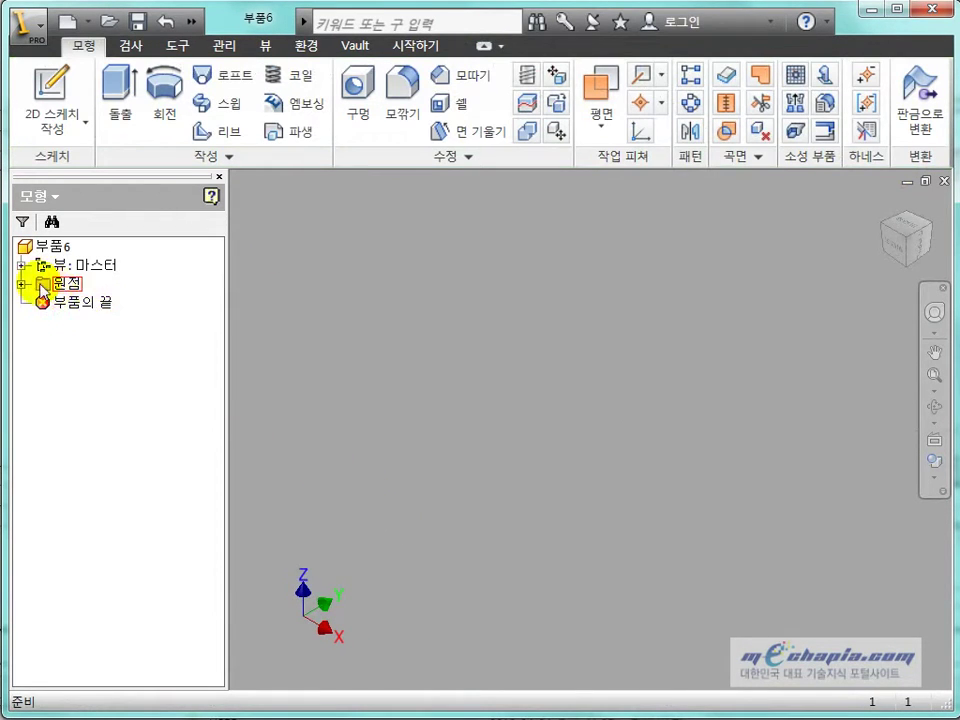
- Orient the view and start the new sketch 스케치2 on the XZ plane
click(21, 284)
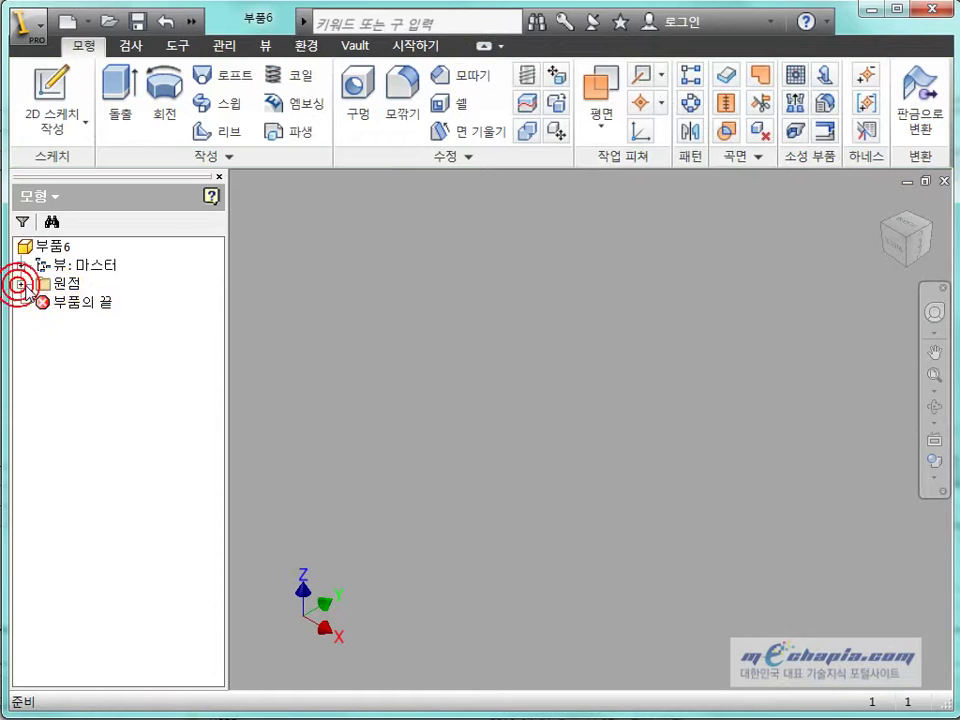
click(906, 226)
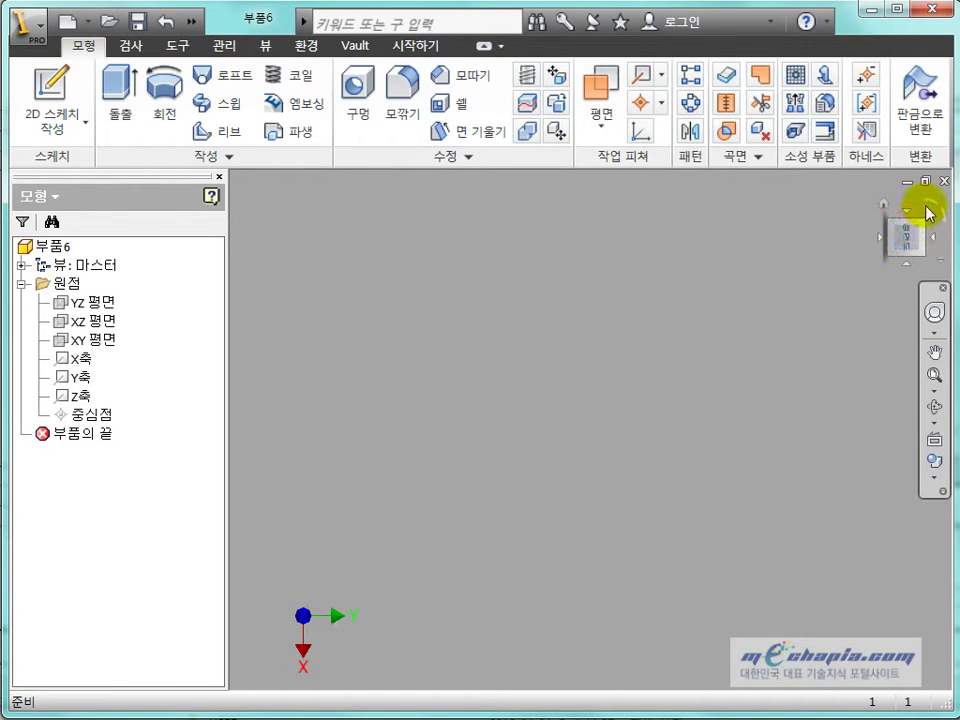
click(914, 213)
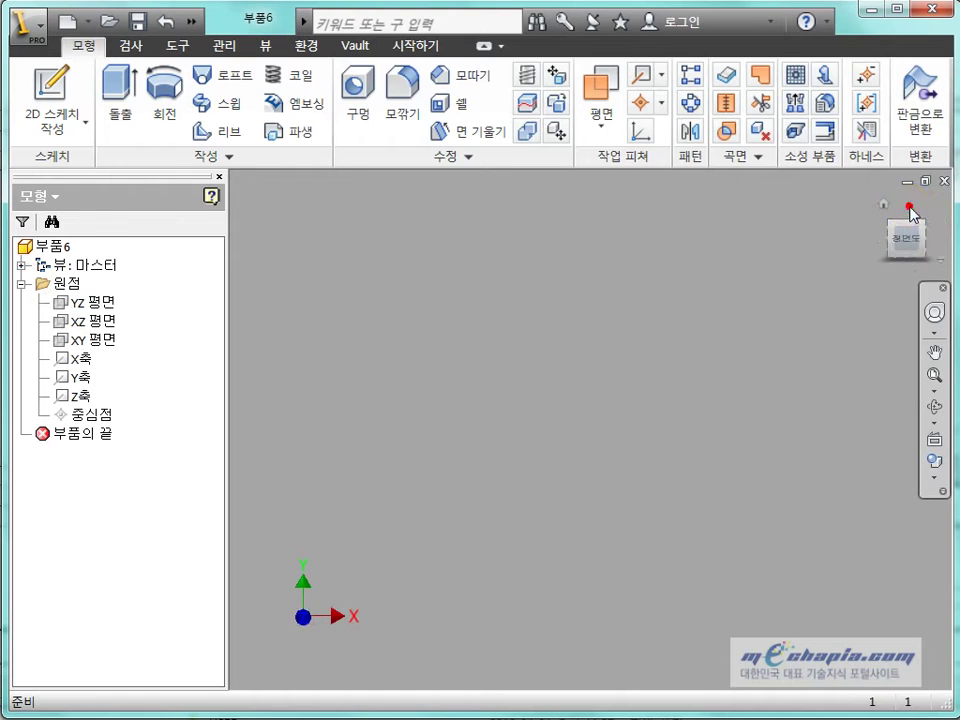
click(913, 210)
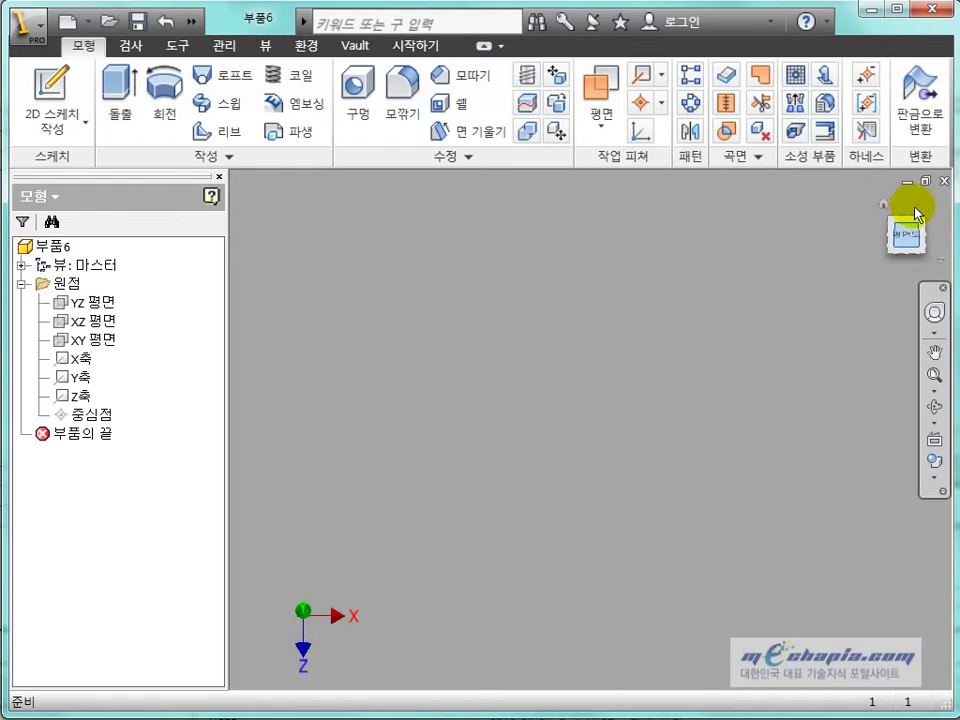
click(99, 329)
click(605, 407)
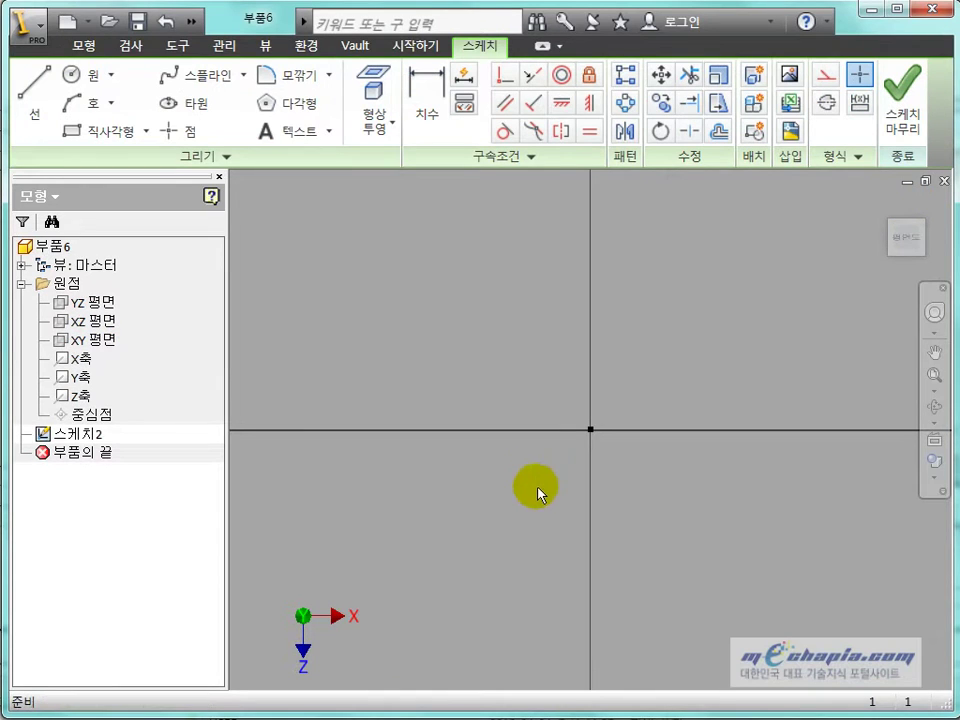
- Draw an 840 by 740 rectangle in 스케치2 and zoom to fit it
click(58, 437)
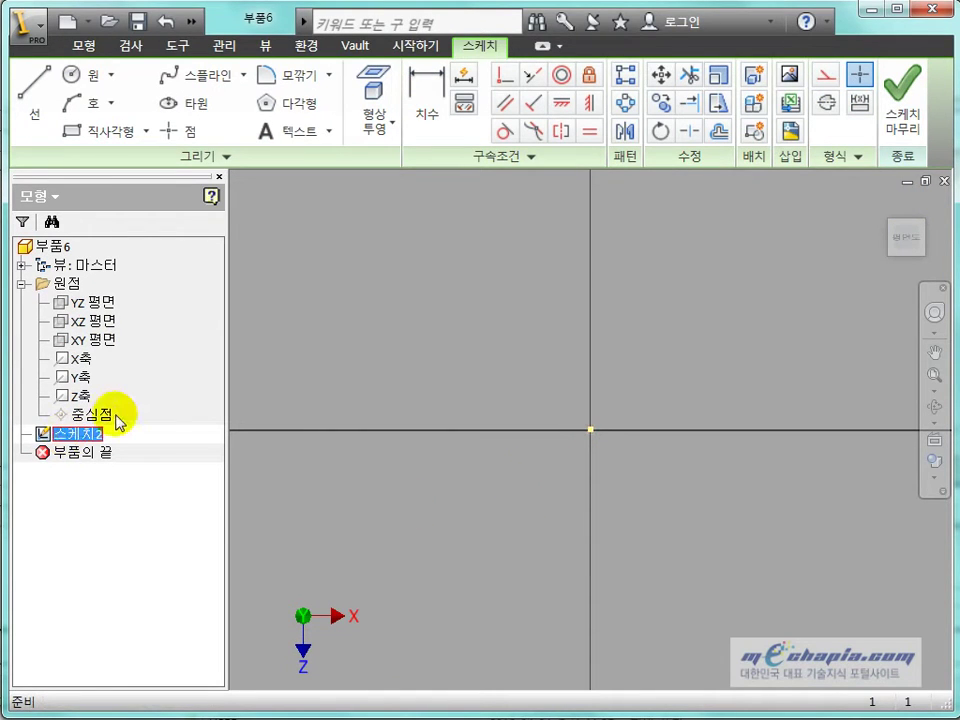
click(405, 345)
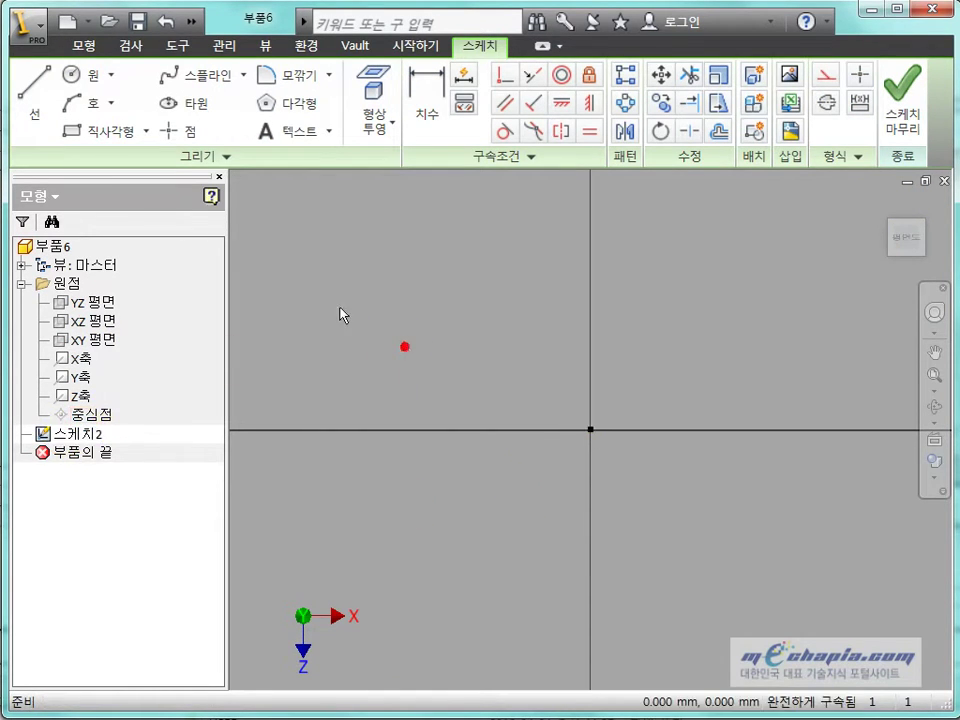
click(113, 130)
click(351, 244)
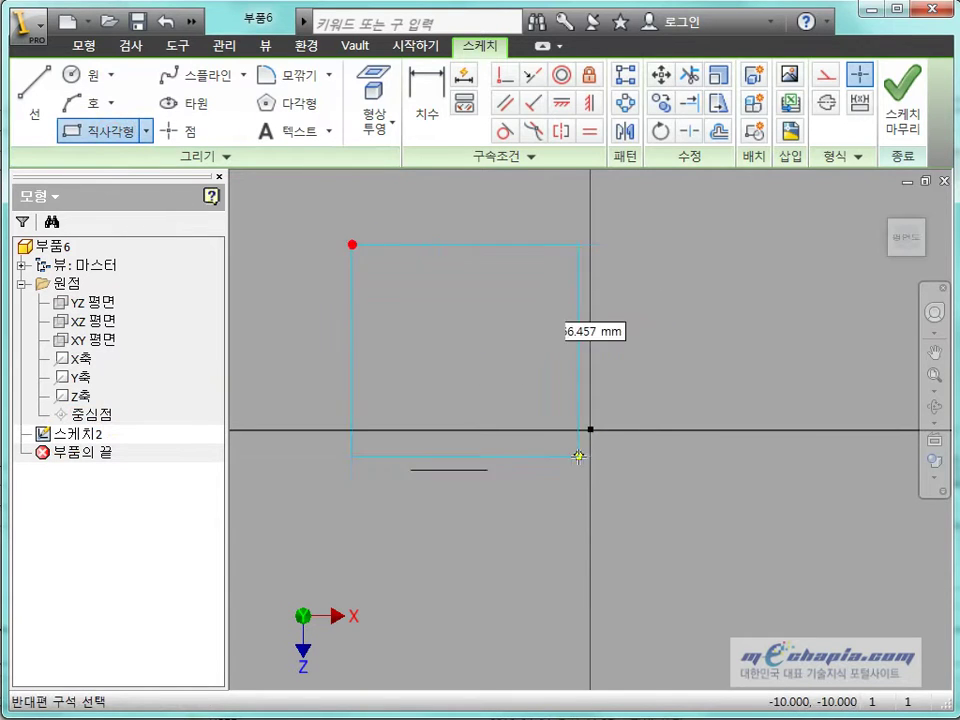
text(840)
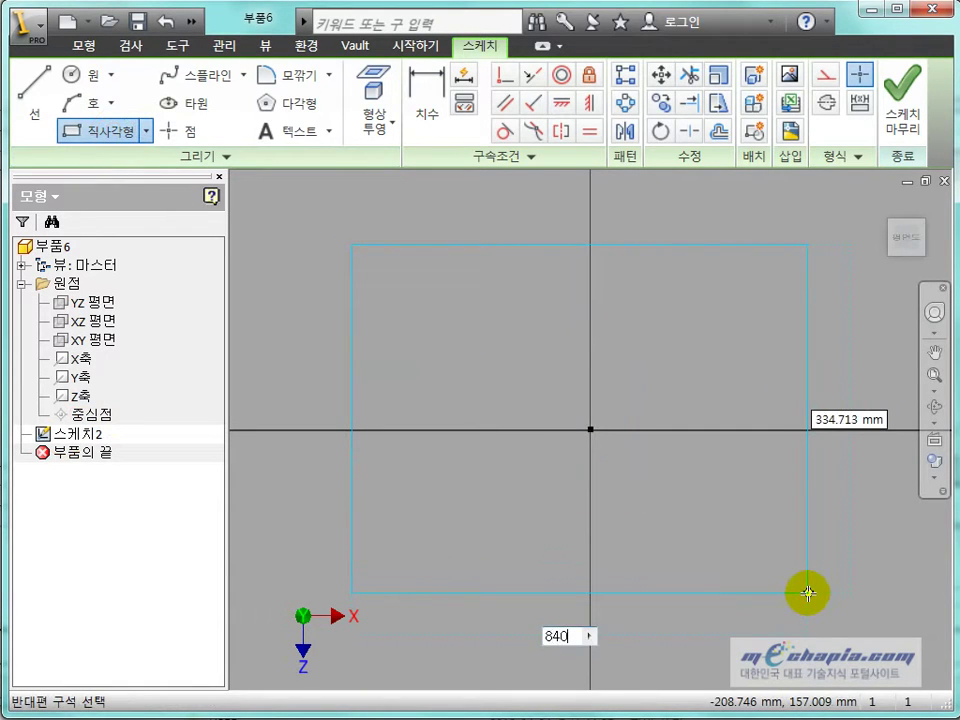
key(Tab)
key(Return)
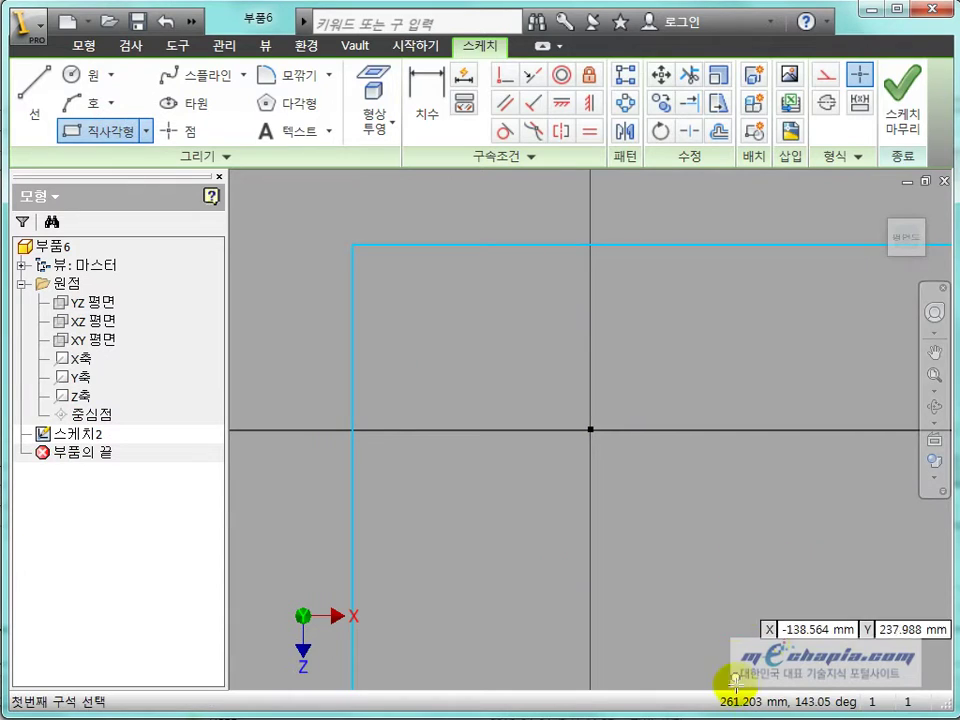
key(Escape)
key(Home)
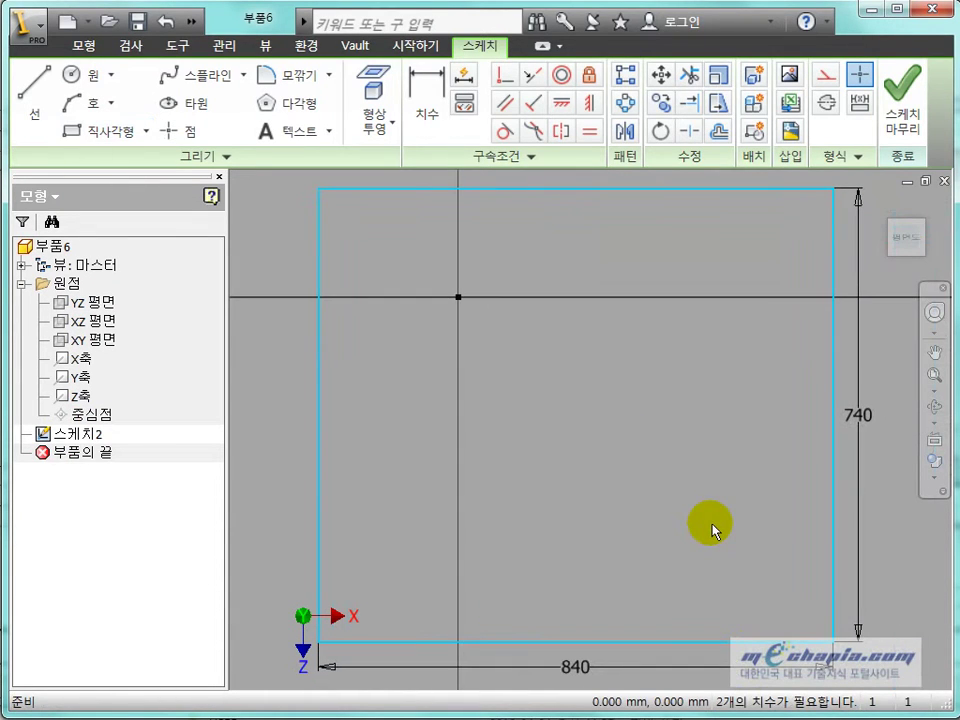
- Align the rectangle's left and top edge midpoints horizontally and vertically with the origin
click(562, 102)
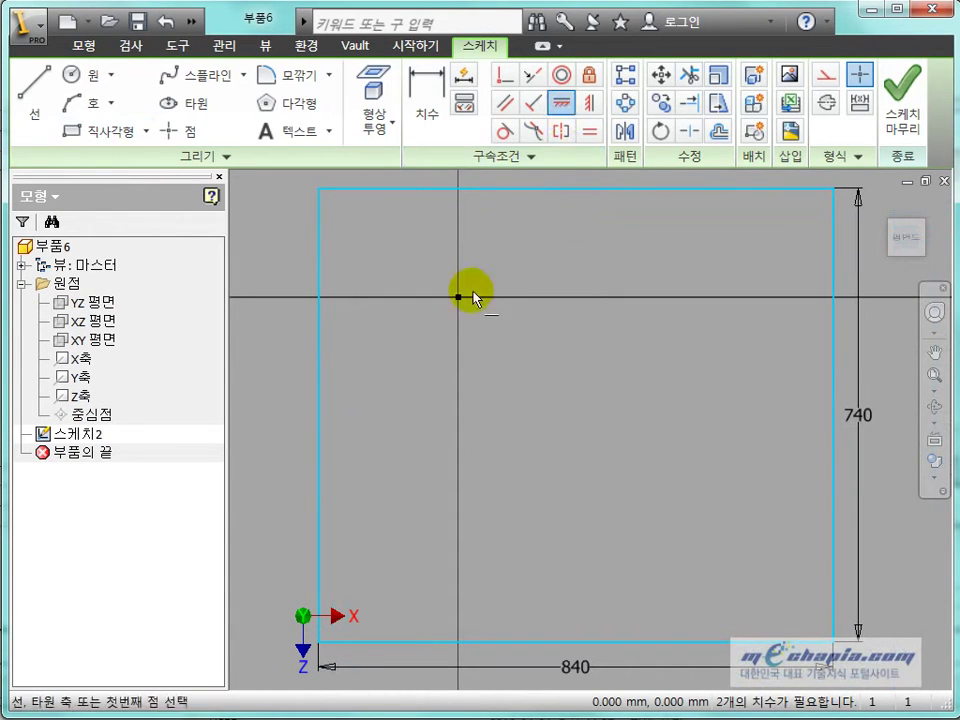
click(468, 300)
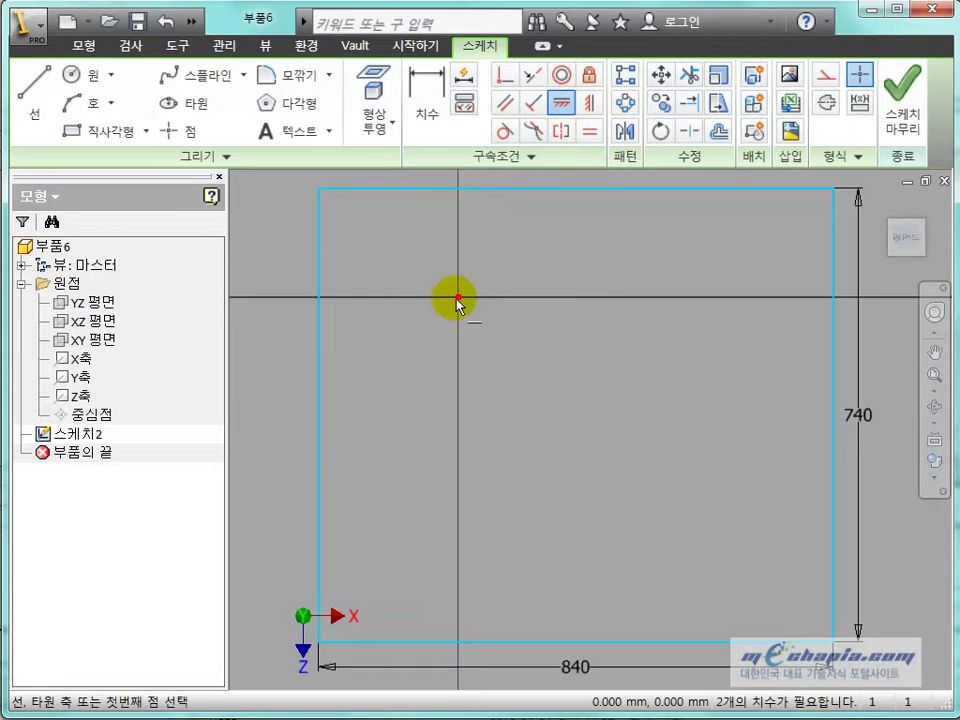
click(320, 420)
click(585, 102)
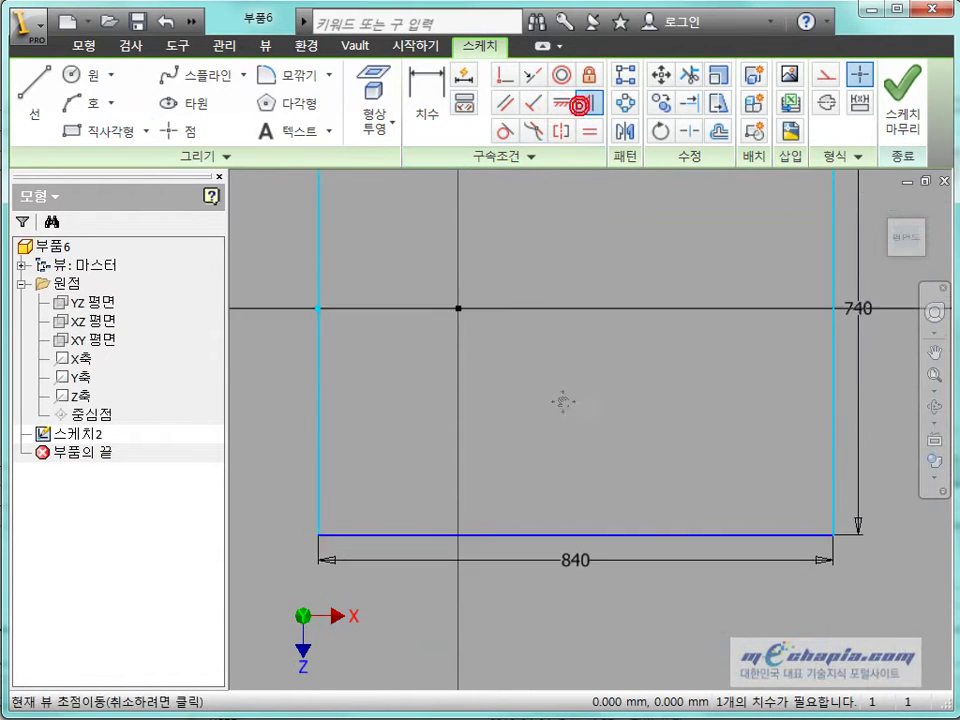
middle_drag(536, 324, 556, 484)
click(478, 455)
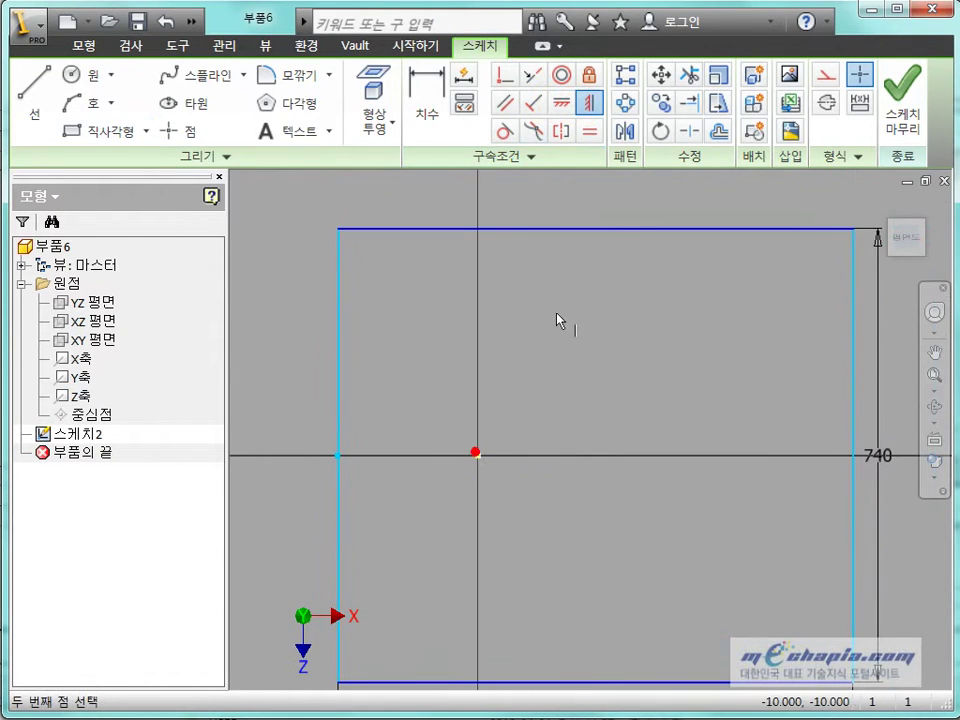
click(596, 229)
key(Escape)
scroll(538, 390, down, 5)
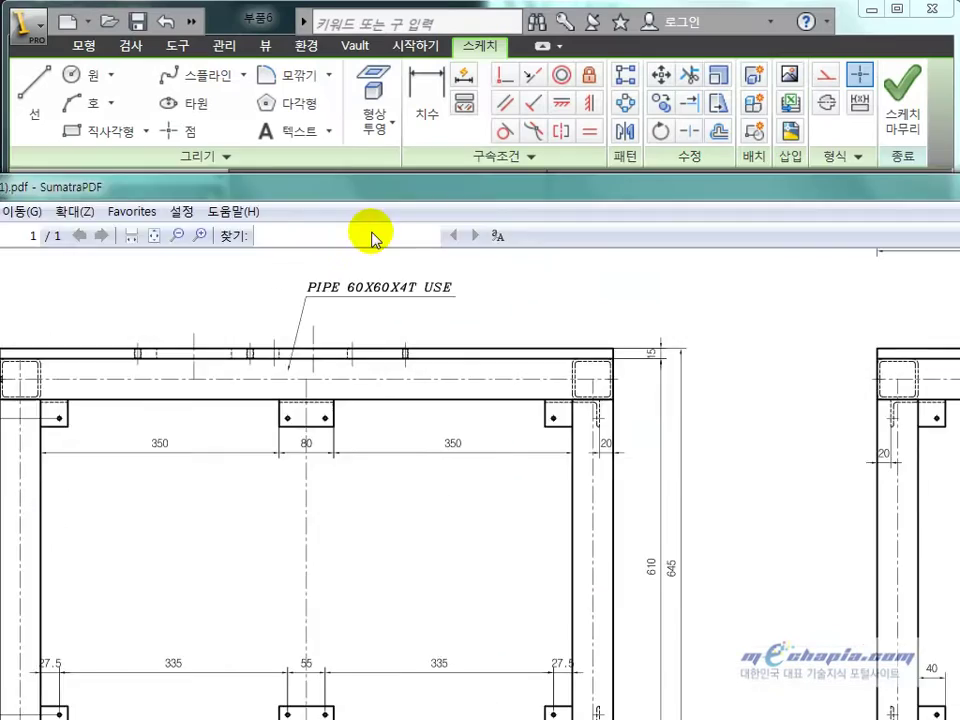
- Move the reference drawing aside and finish the 840 × 740 rectangle sketch in Inventor
drag(375, 231, 388, 322)
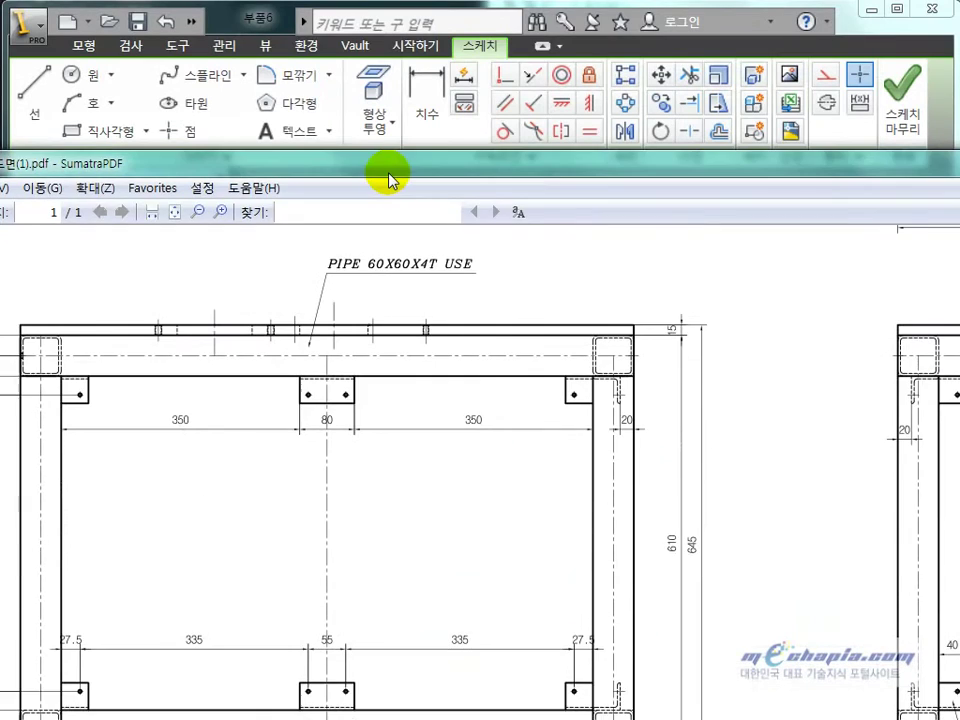
click(407, 242)
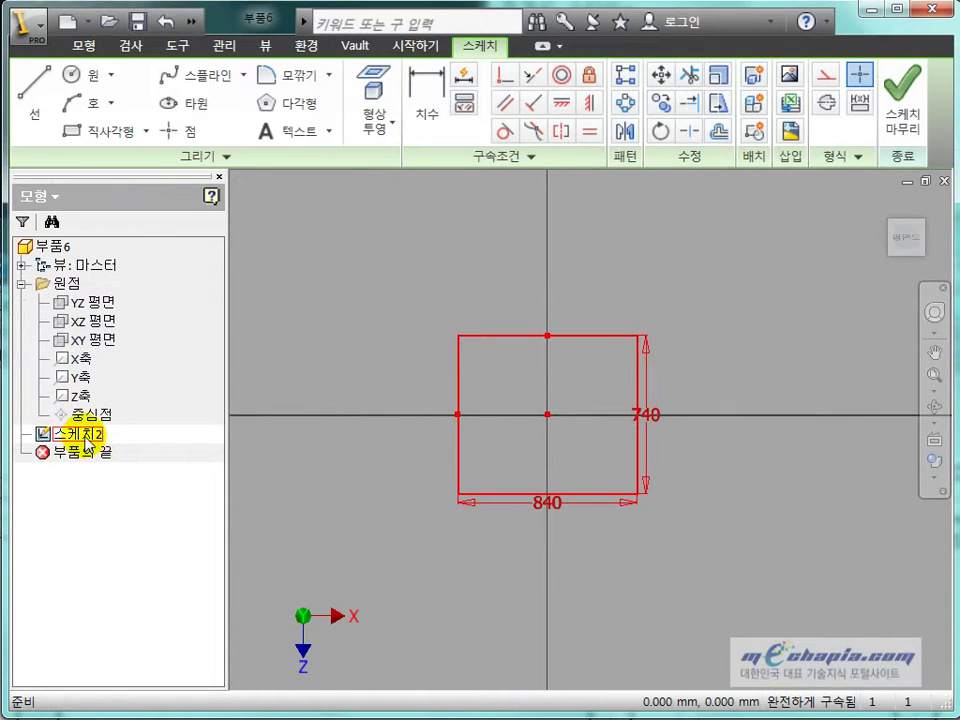
click(730, 562)
click(902, 95)
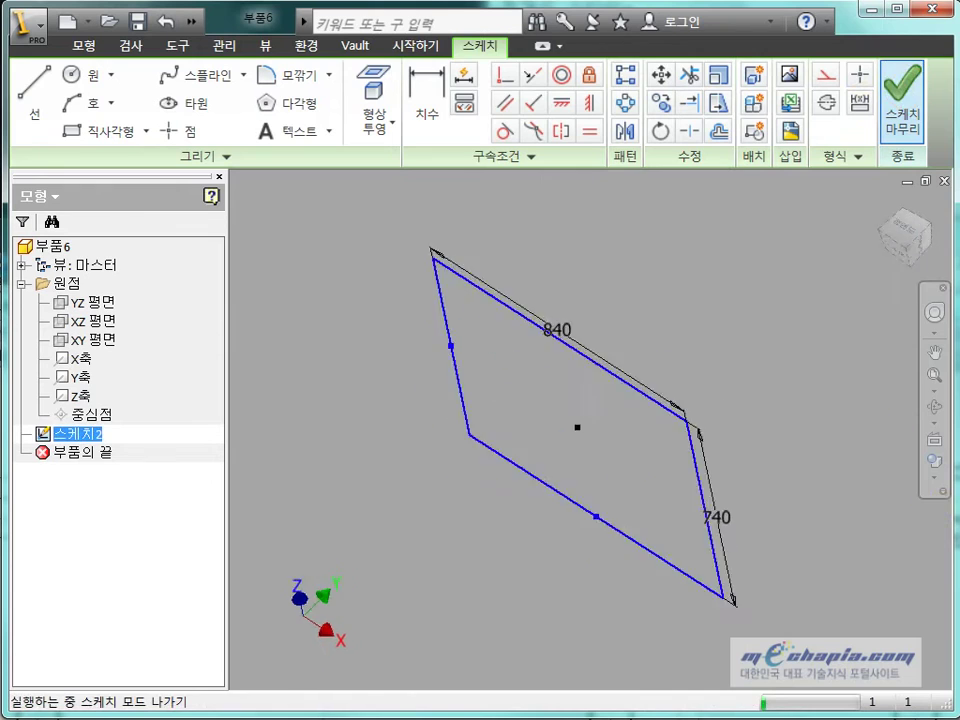
- Maximise the SumatraPDF drawing and pan to check the table frame's overall dimensions
key(alt+Tab)
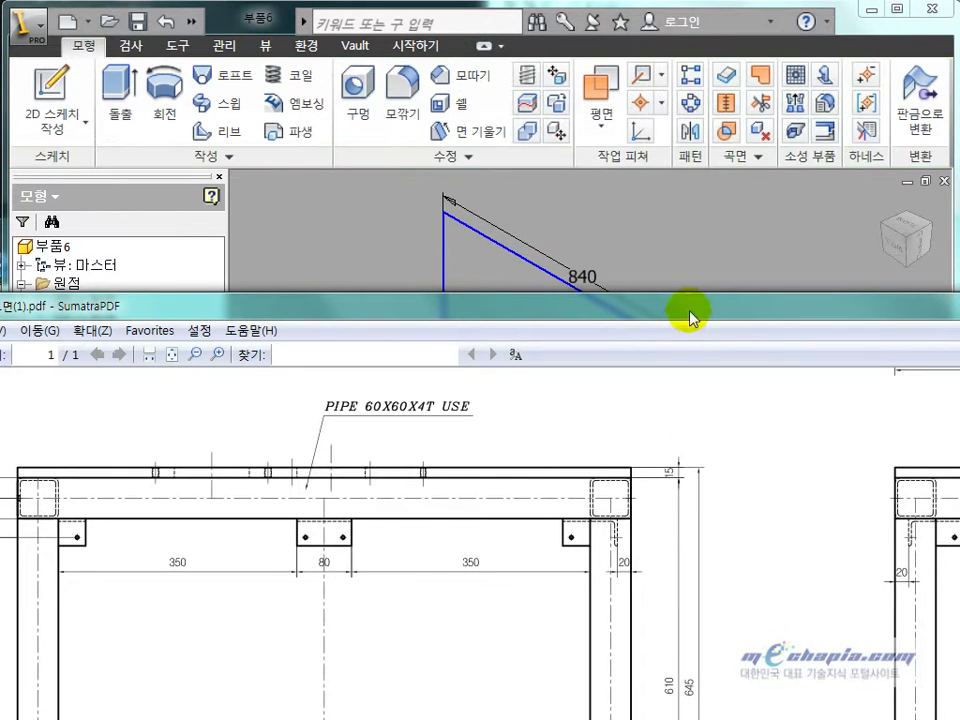
drag(690, 318, 690, 38)
drag(339, 381, 515, 393)
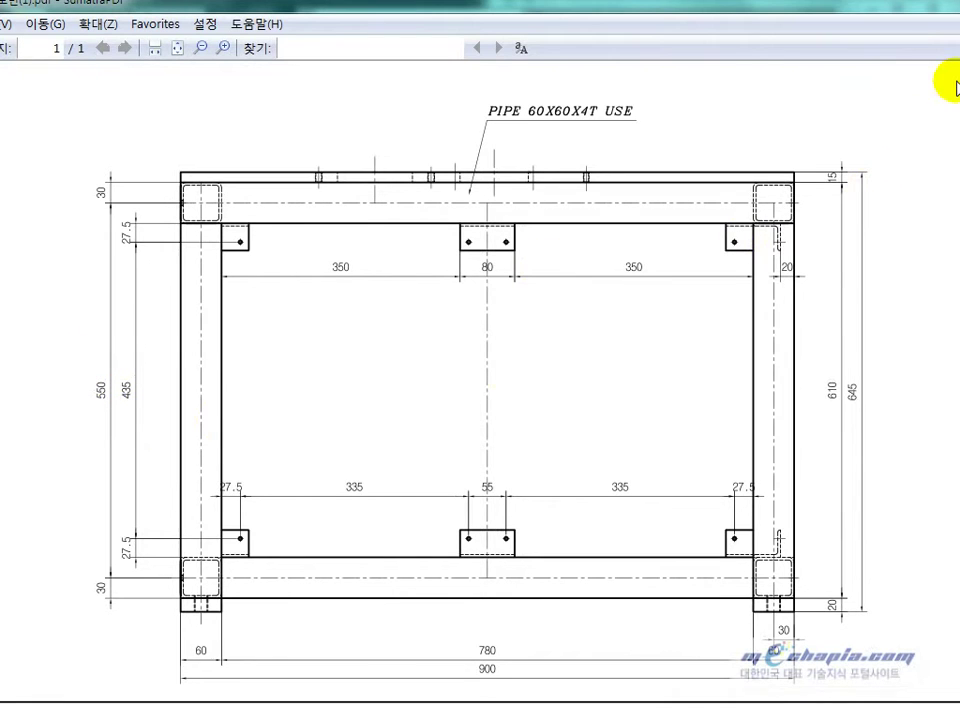
drag(843, 4, 660, 373)
- Start a new 3D sketch from the sketch-creation dropdown in part 부품6
click(740, 262)
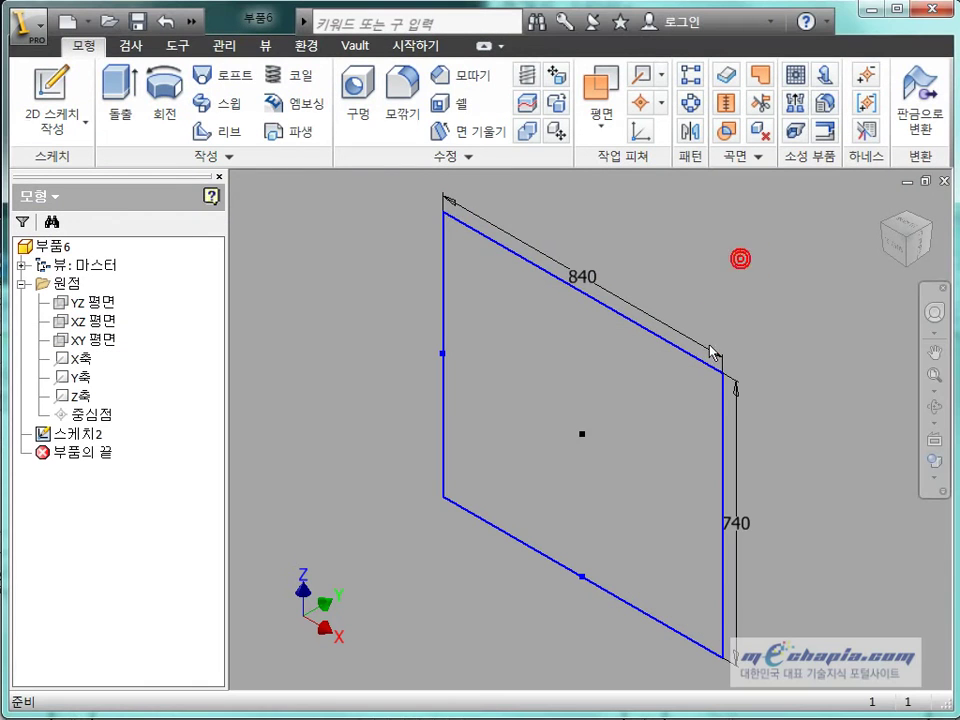
mouse_move(729, 339)
shift+middle_down()
mouse_move(650, 392)
mouse_move(676, 367)
shift+middle_up()
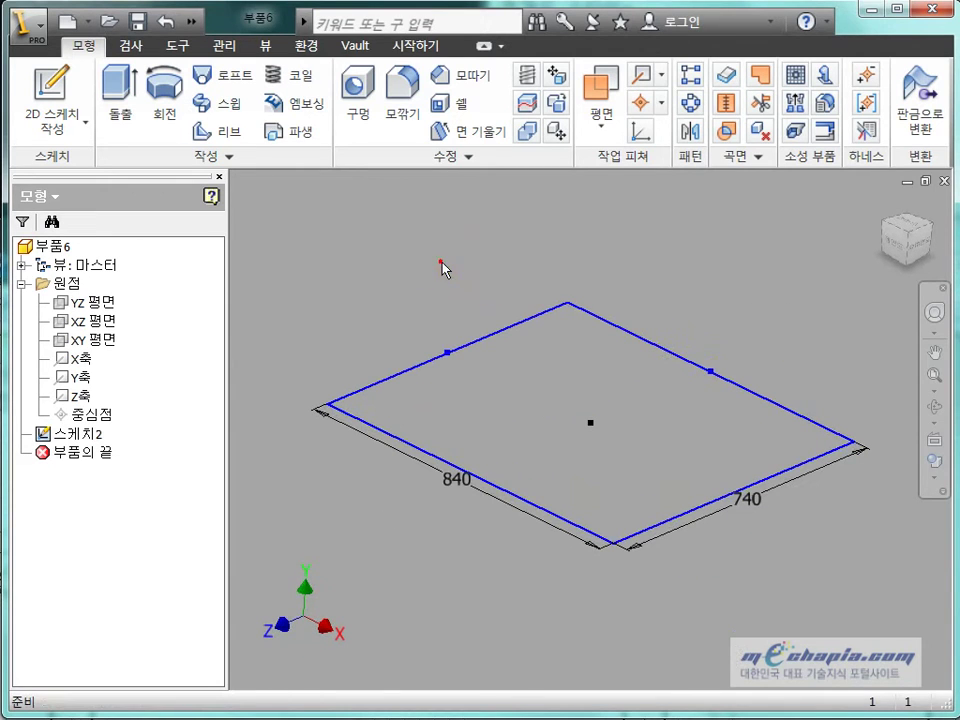
click(62, 134)
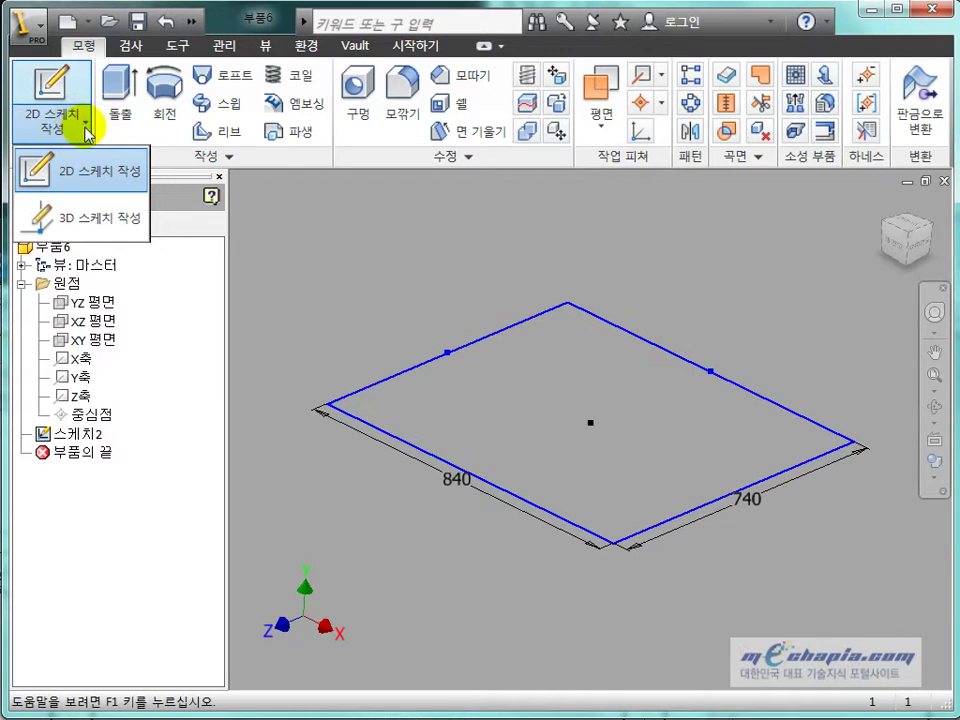
click(208, 178)
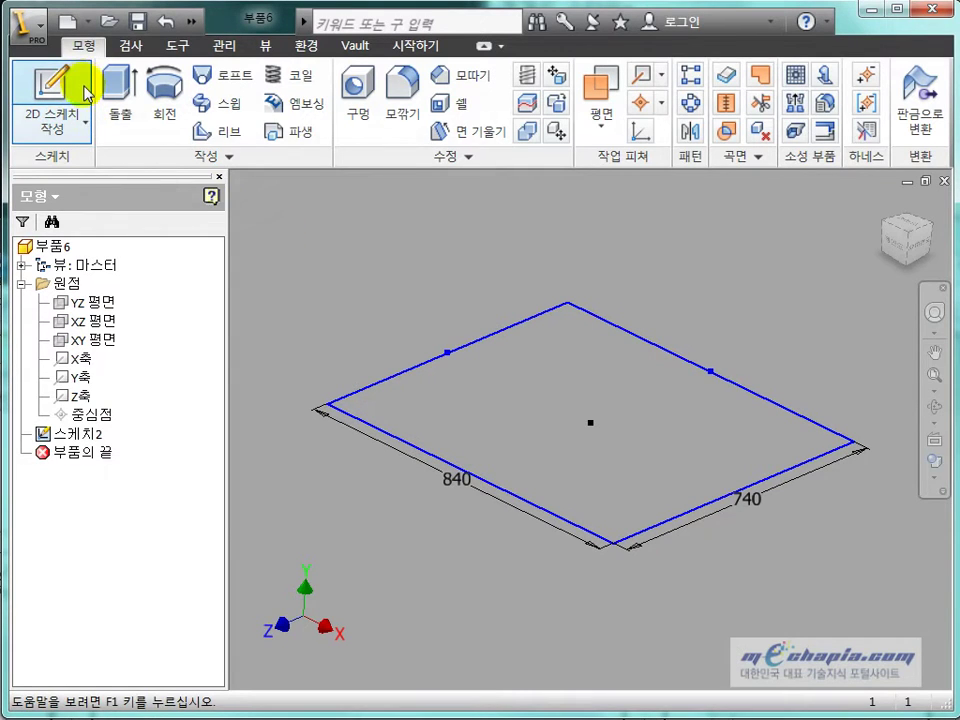
click(75, 128)
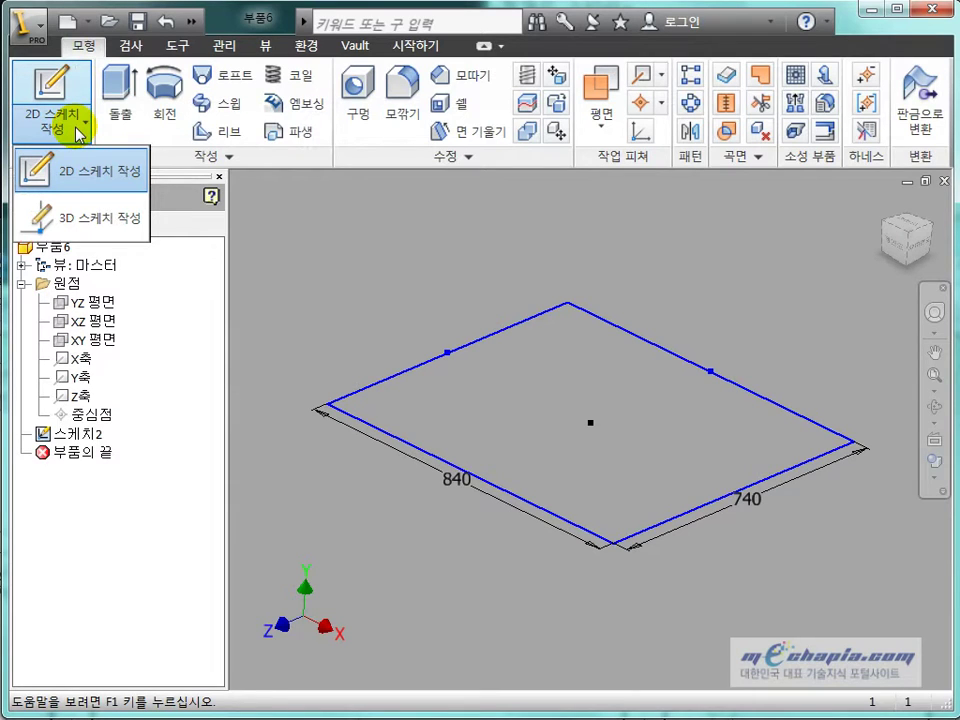
click(78, 222)
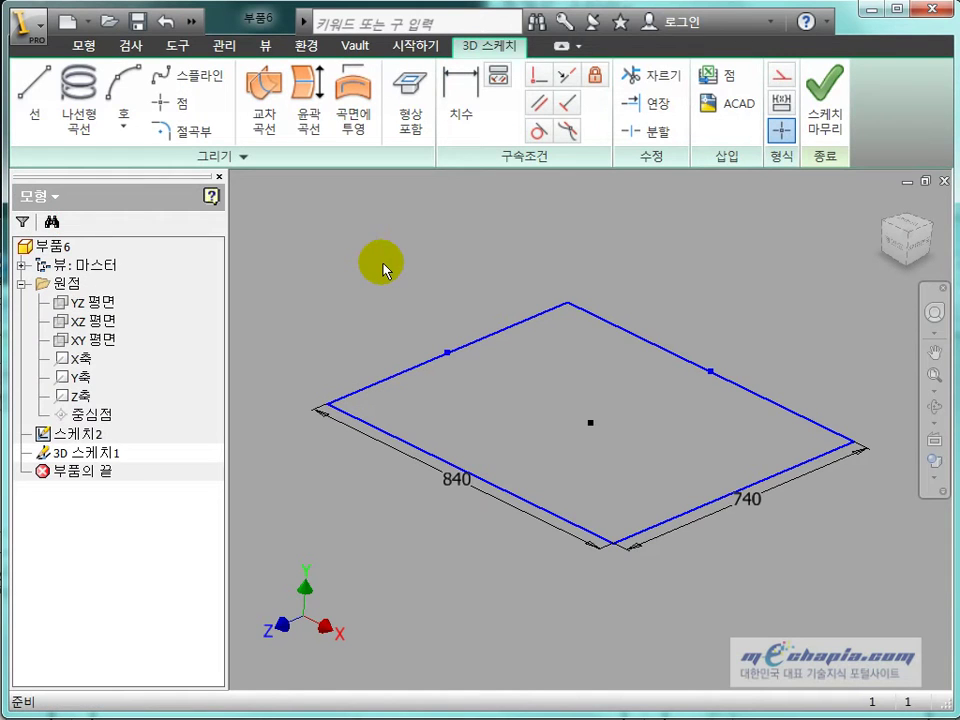
- Draw a 3D line from the rectangle's left corner straight upward
mouse_move(384, 266)
shift+middle_down()
mouse_move(394, 311)
mouse_move(407, 284)
mouse_move(411, 298)
shift+middle_up()
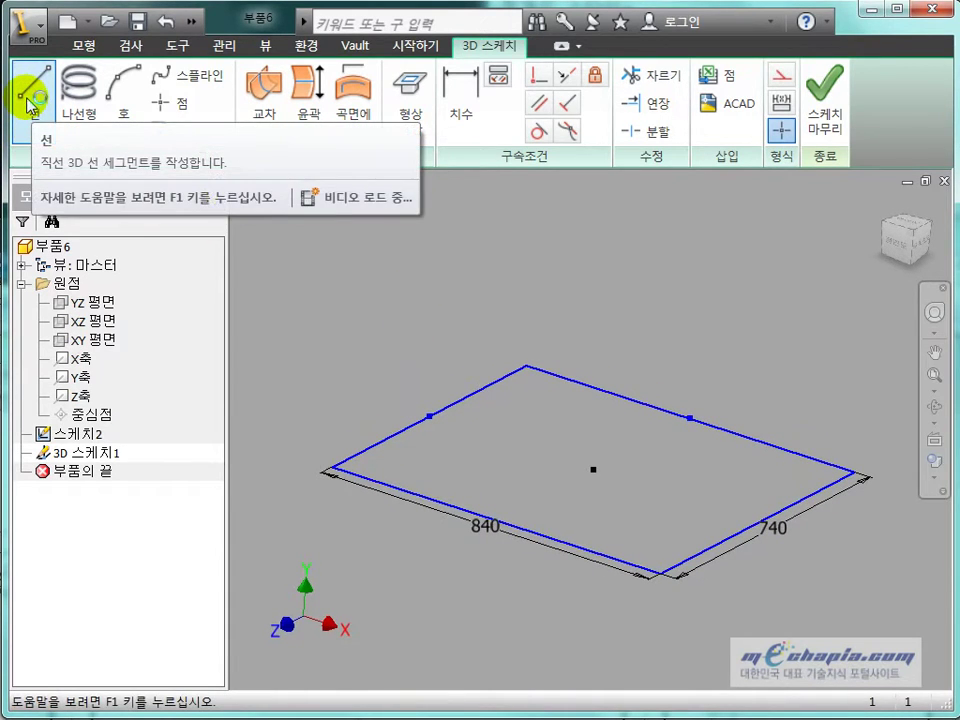
mouse_move(553, 420)
shift+middle_down()
mouse_move(557, 405)
mouse_move(386, 454)
shift+middle_up()
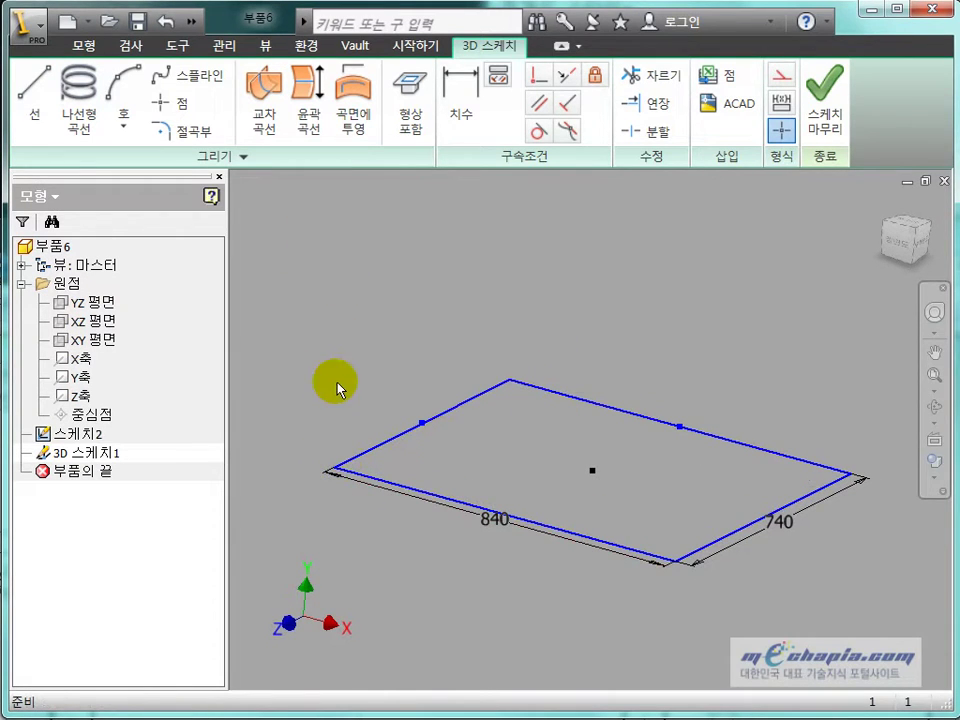
click(38, 118)
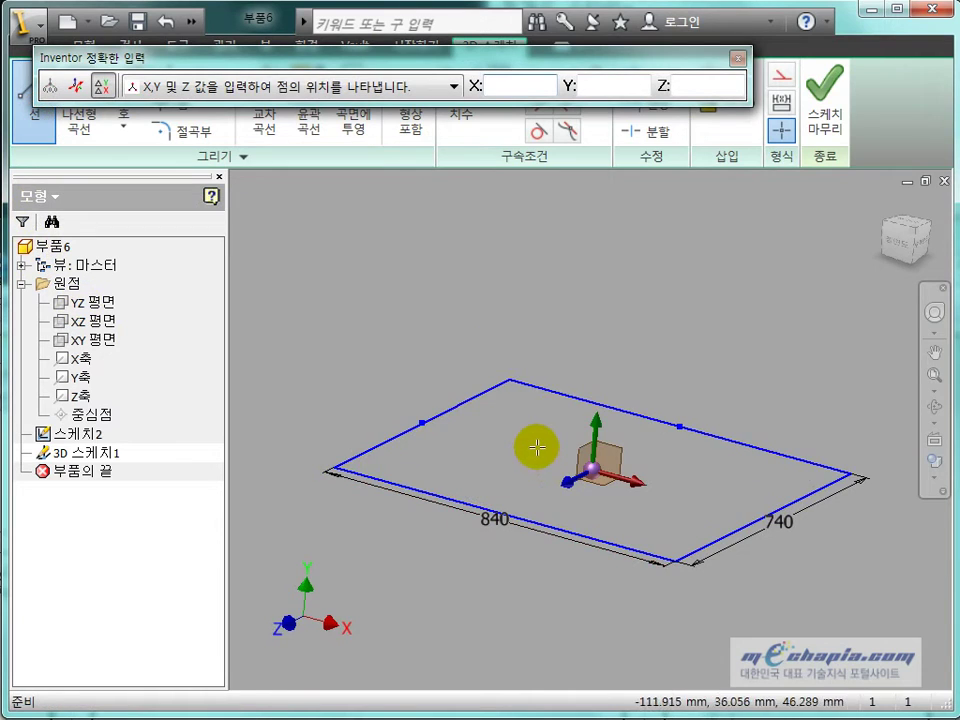
mouse_move(537, 448)
shift+middle_down()
mouse_move(594, 407)
mouse_move(647, 414)
mouse_move(536, 461)
shift+middle_up()
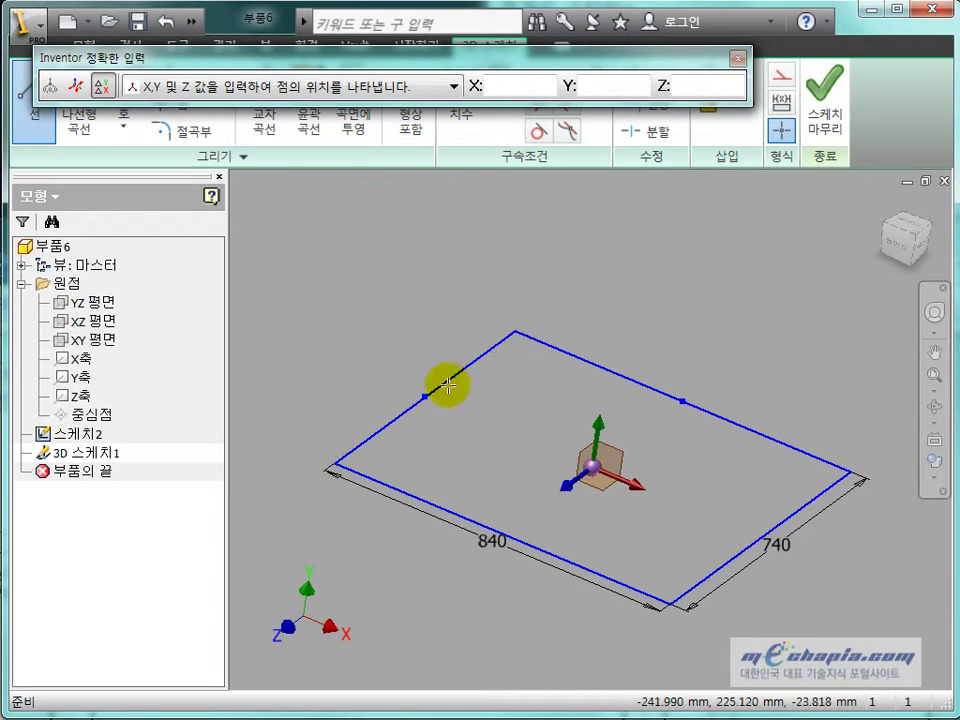
click(337, 465)
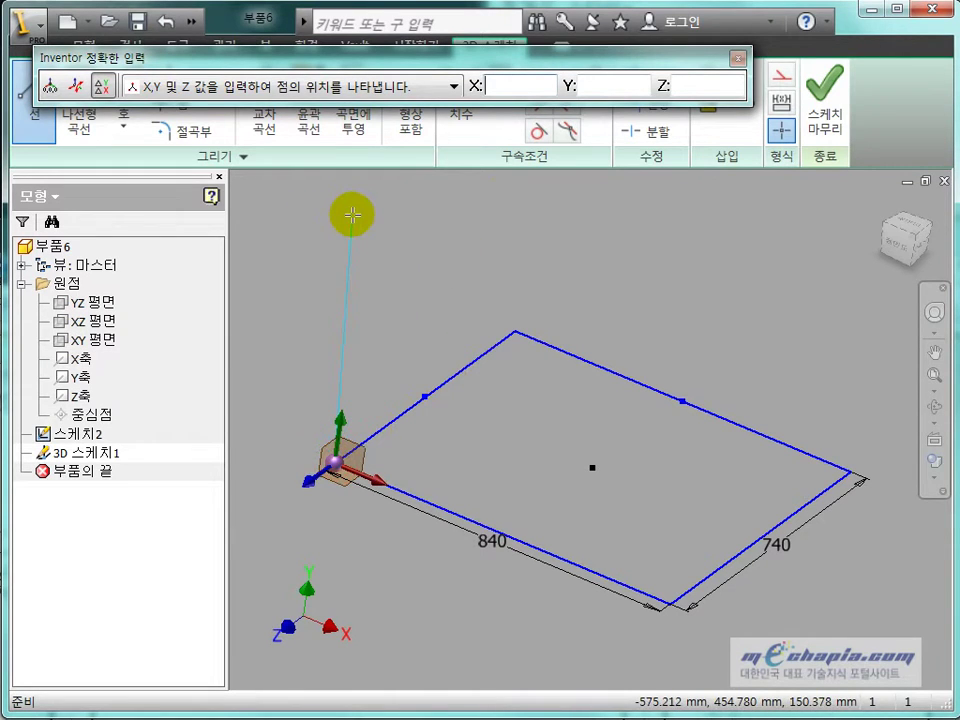
click(373, 218)
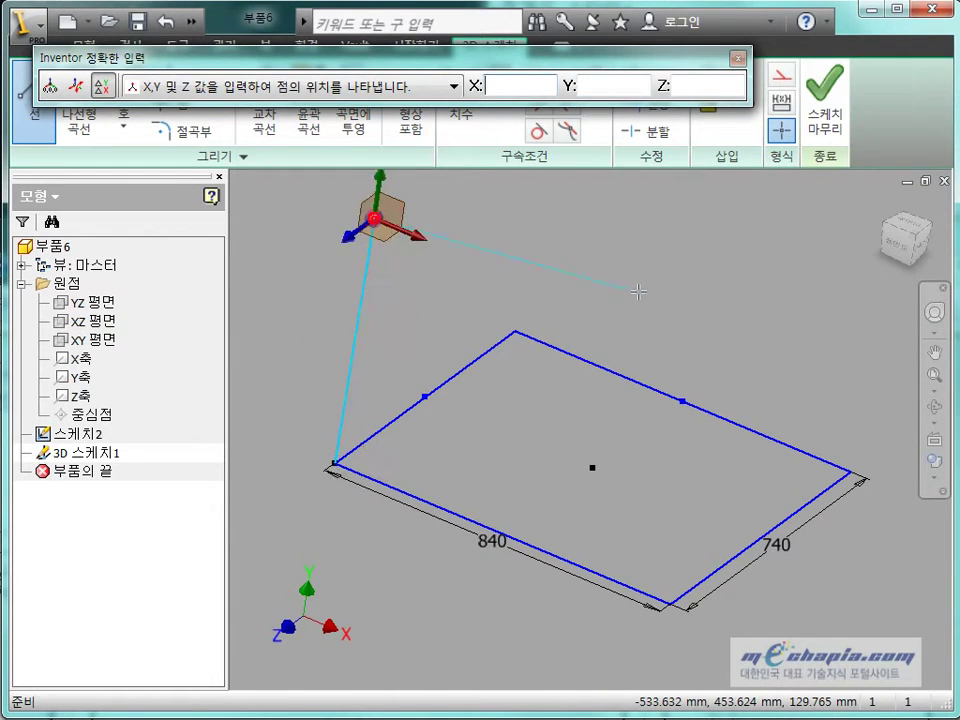
key(Escape)
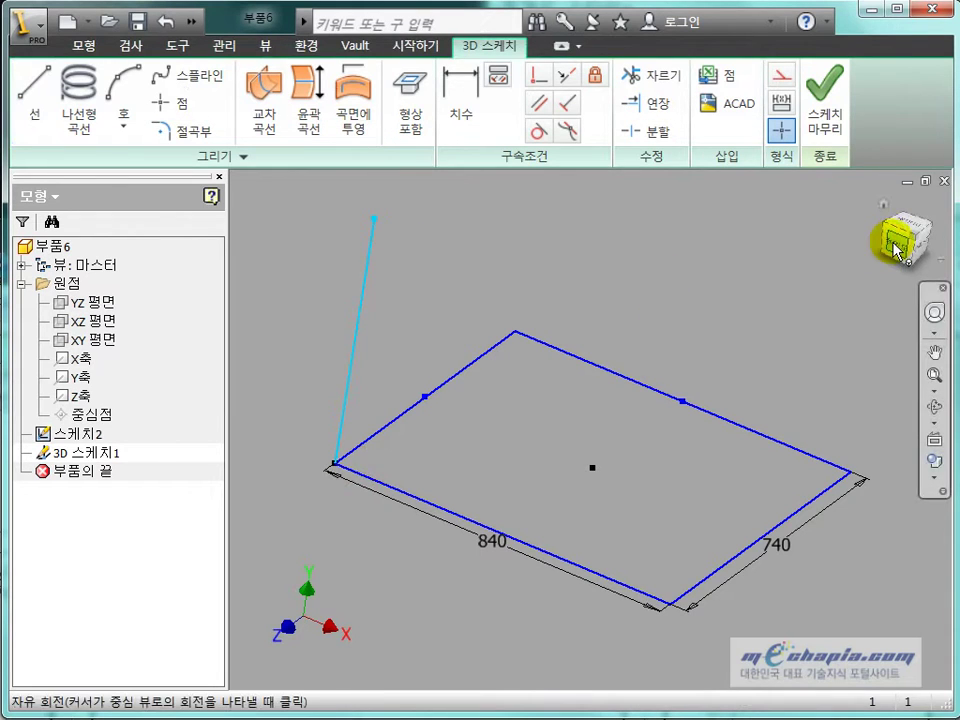
- Check the sketch from side views and delete the stray rising line
click(900, 248)
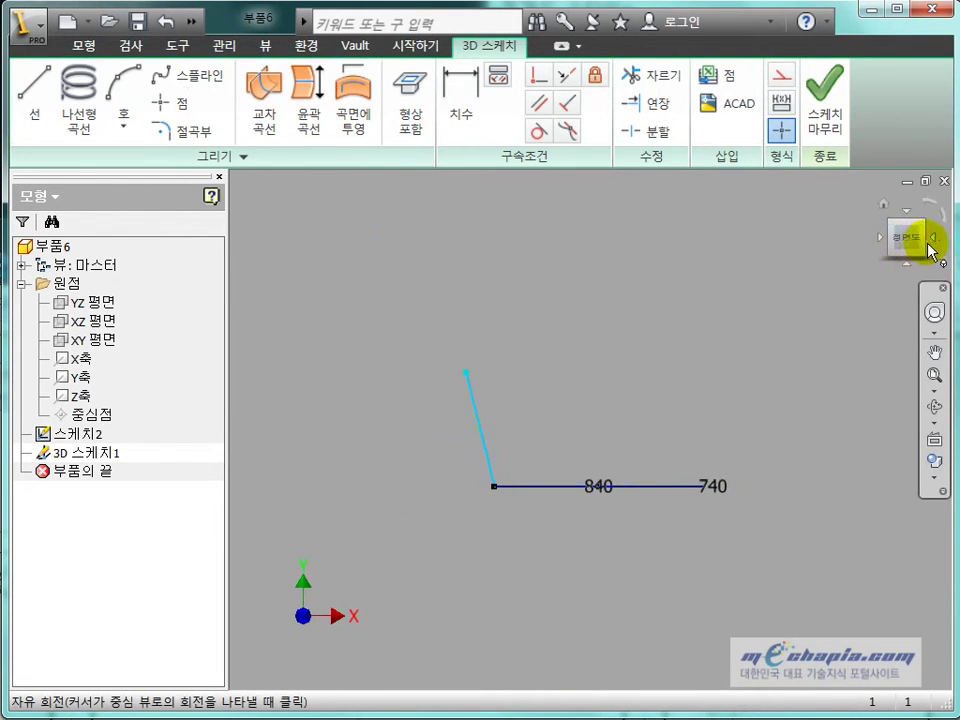
click(930, 244)
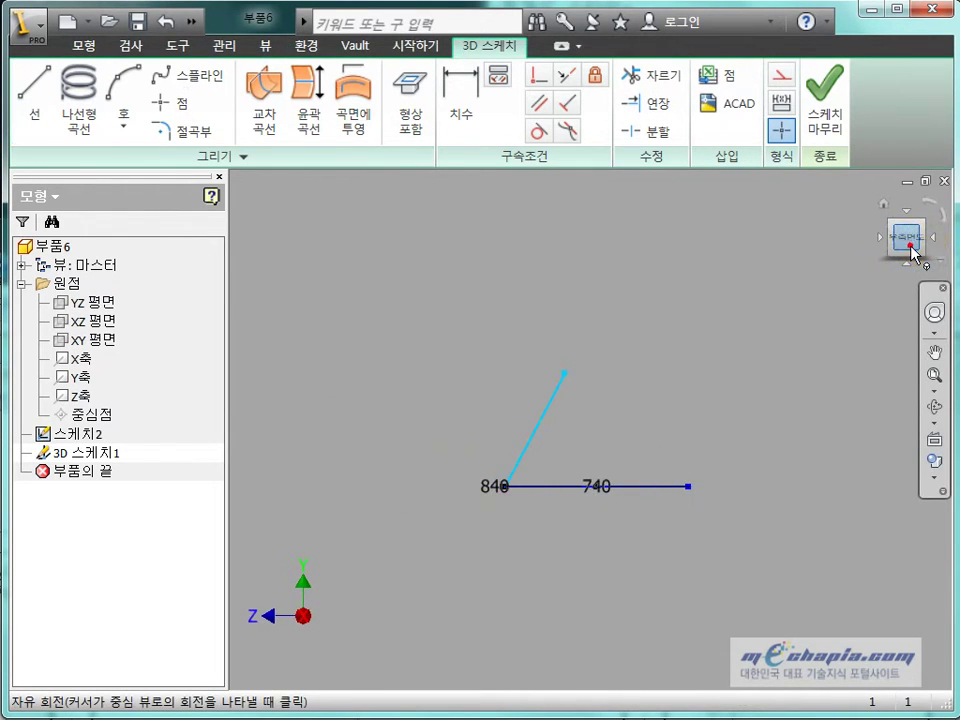
click(931, 242)
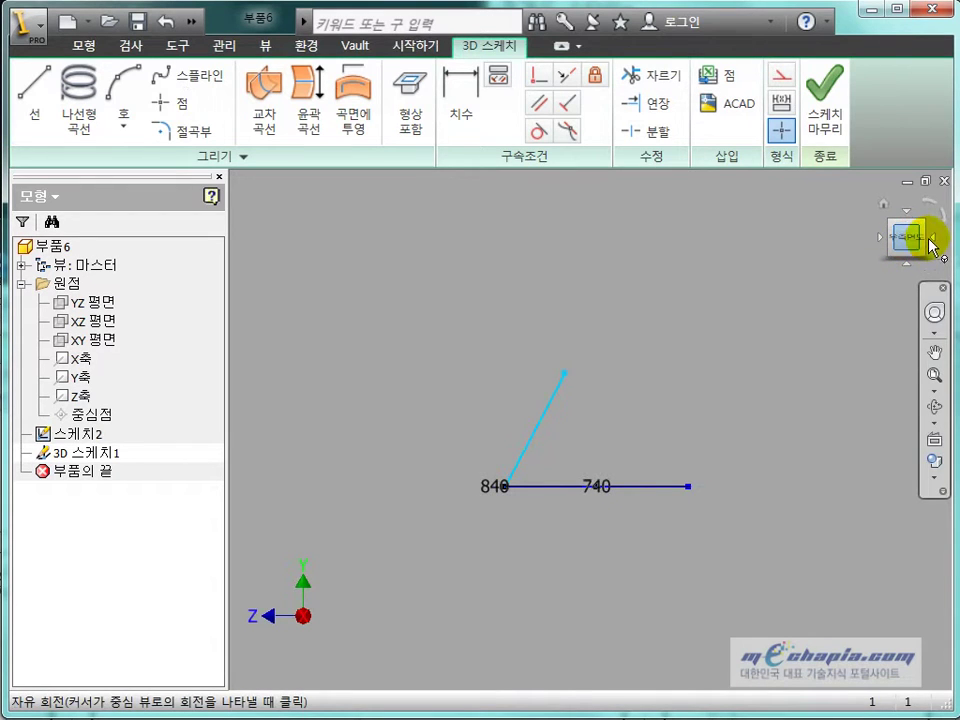
mouse_move(714, 497)
mouse_down()
mouse_move(505, 488)
mouse_move(481, 468)
mouse_up()
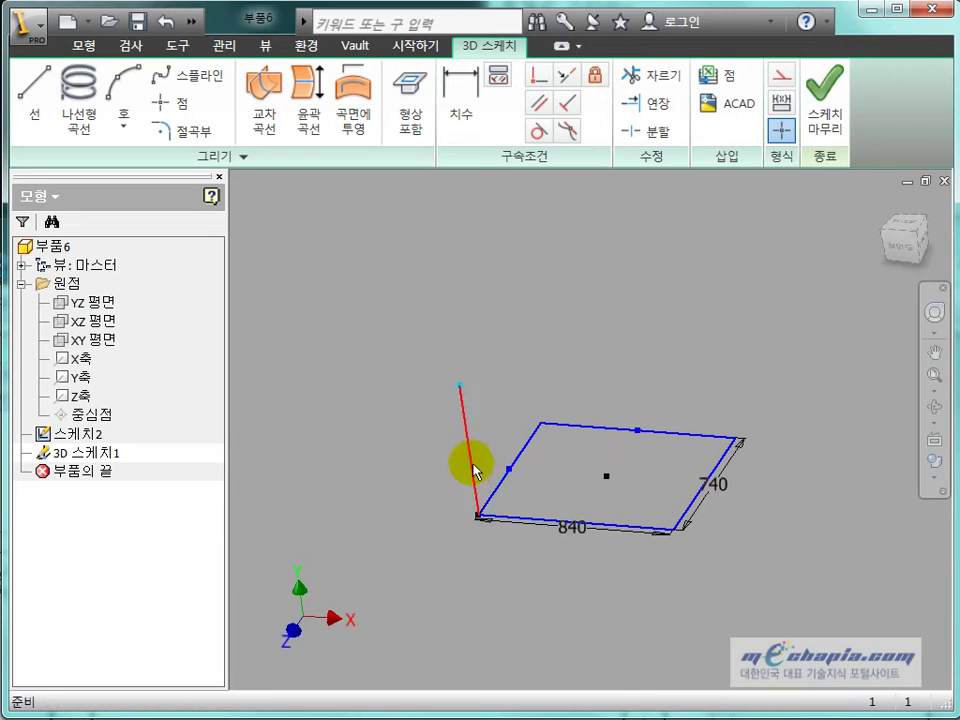
click(473, 463)
key(Delete)
- Re-angle the view so the rectangle looks larger and restart the 3D Line tool
scroll(658, 568, down, 3)
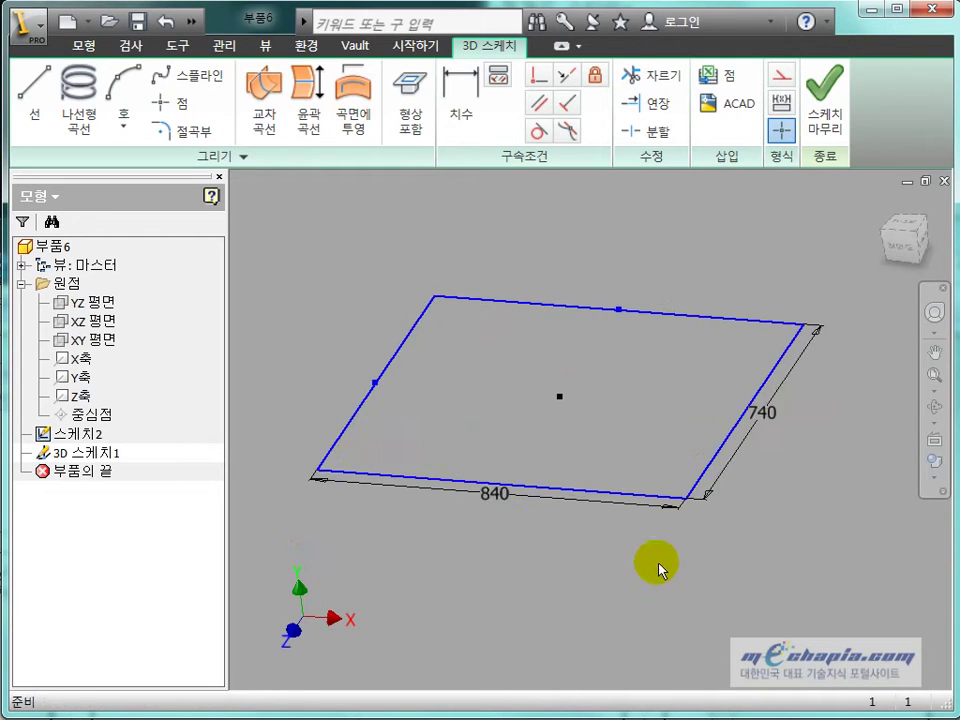
shift+middle_drag(443, 506, 533, 517)
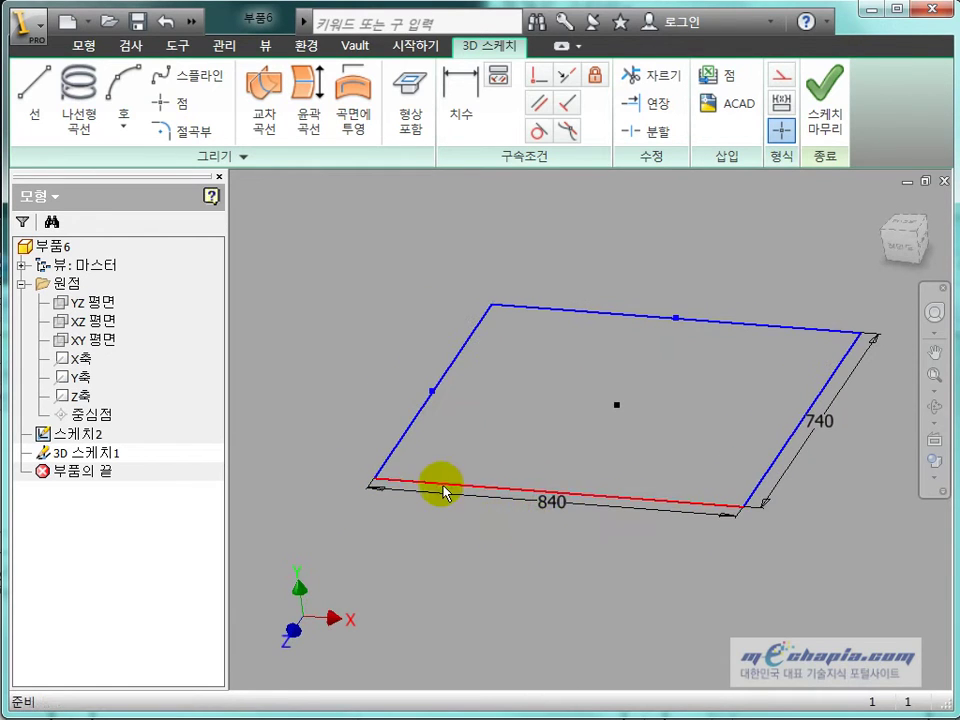
click(48, 125)
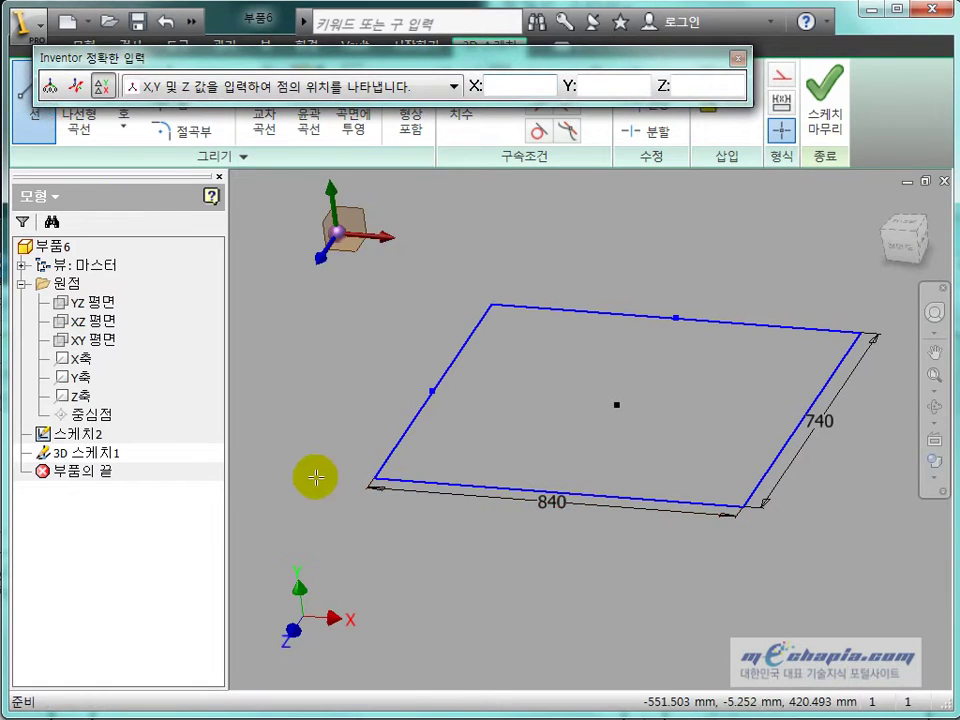
- Draw a vertical leg line rising from the rectangle's origin corner, entering 0 in Precise Input
click(374, 479)
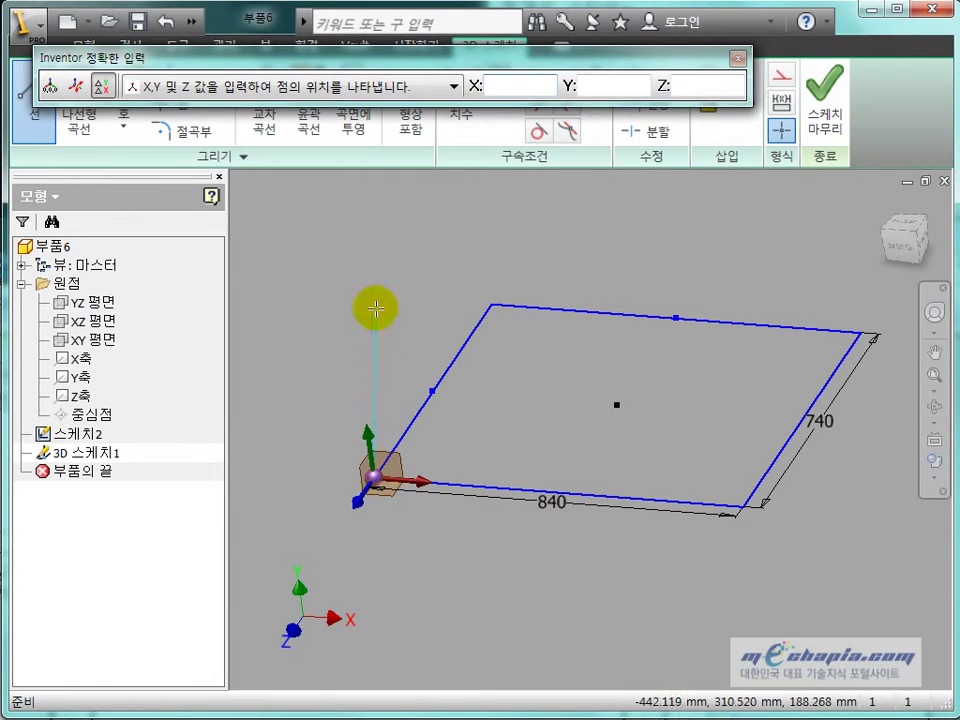
middle_drag(391, 553, 456, 525)
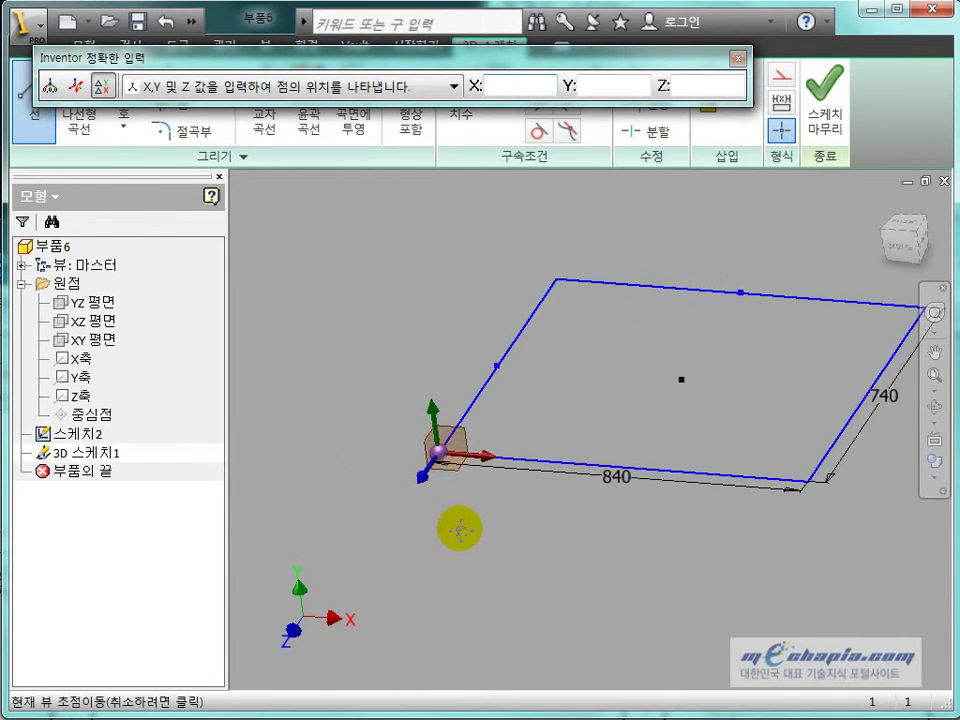
scroll(451, 504, up, 1)
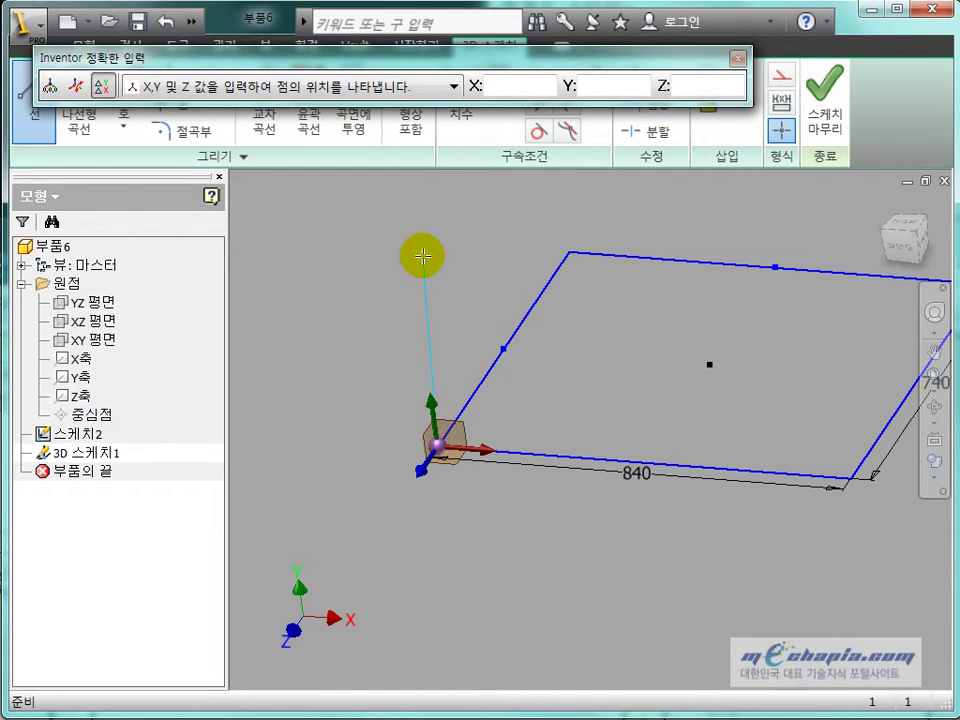
click(437, 445)
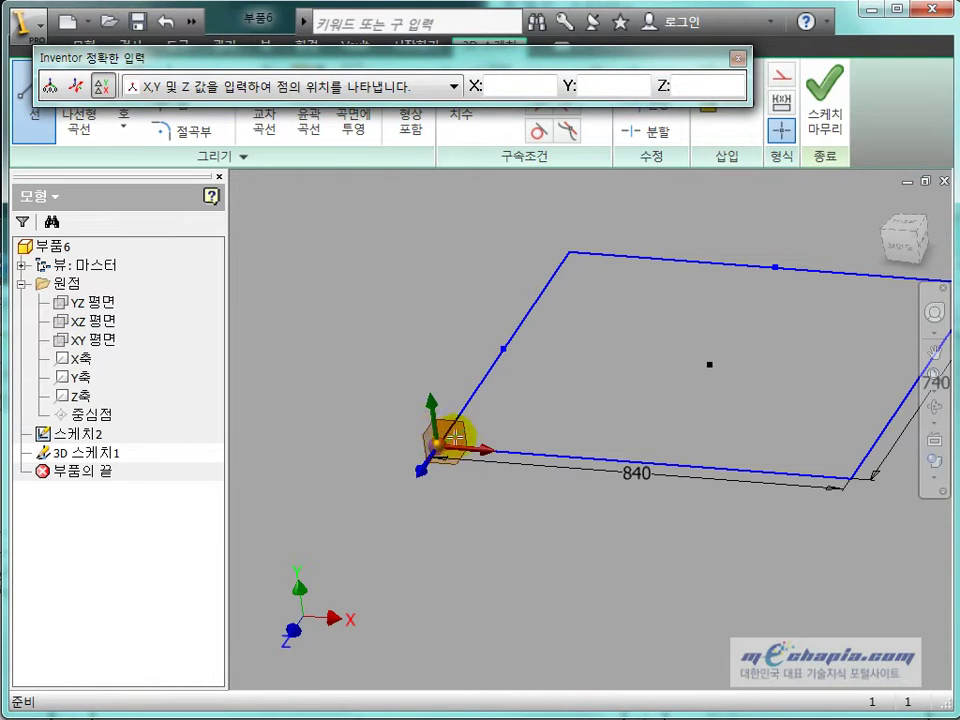
click(452, 425)
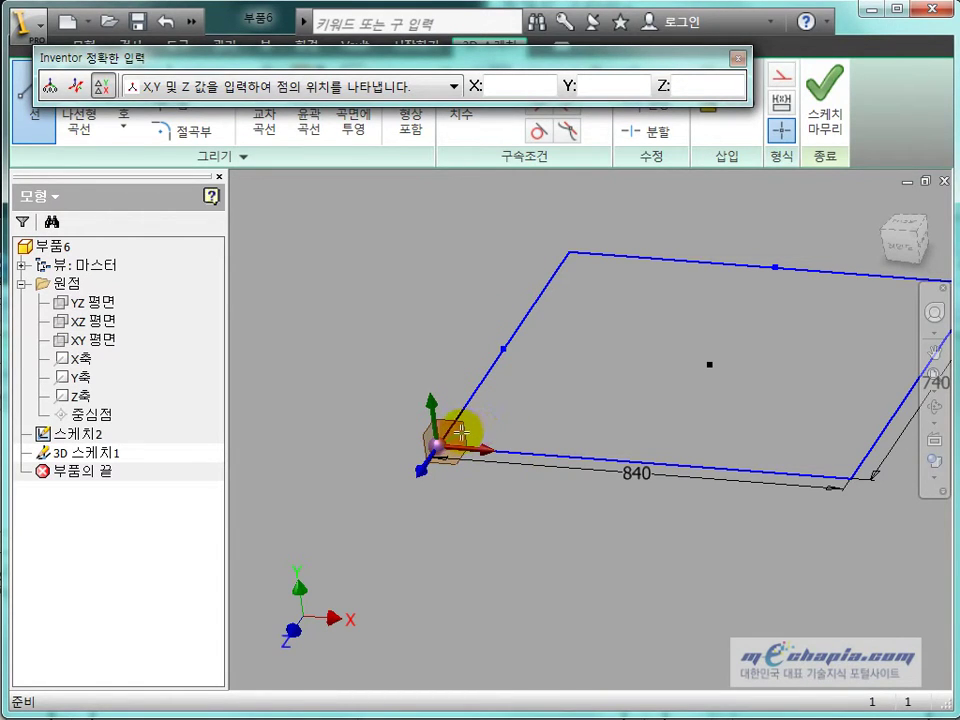
text(0)
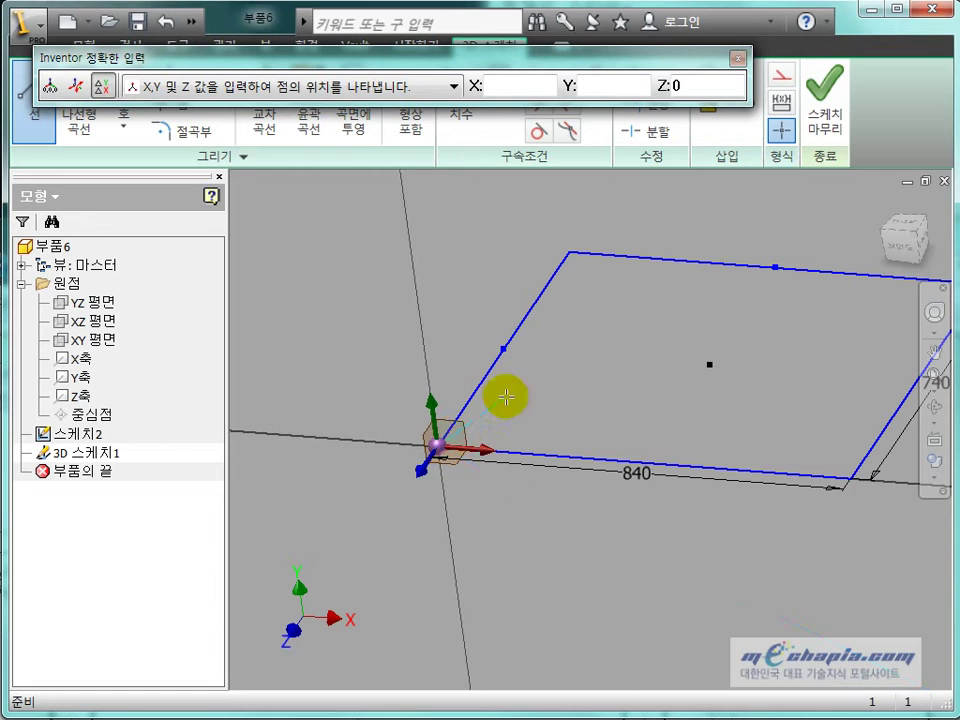
mouse_move(548, 368)
shift+middle_down()
mouse_move(643, 343)
mouse_move(534, 369)
mouse_move(541, 425)
shift+middle_up()
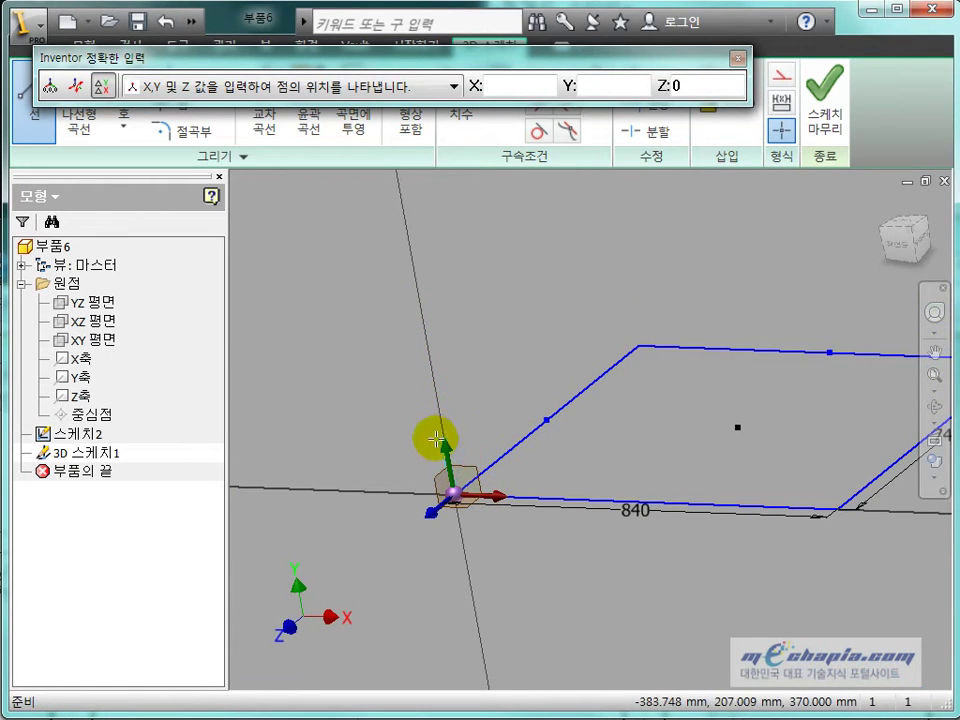
mouse_move(435, 439)
shift+middle_down()
mouse_move(566, 481)
mouse_move(521, 504)
mouse_move(598, 465)
mouse_move(585, 465)
mouse_move(591, 446)
mouse_move(579, 444)
shift+middle_up()
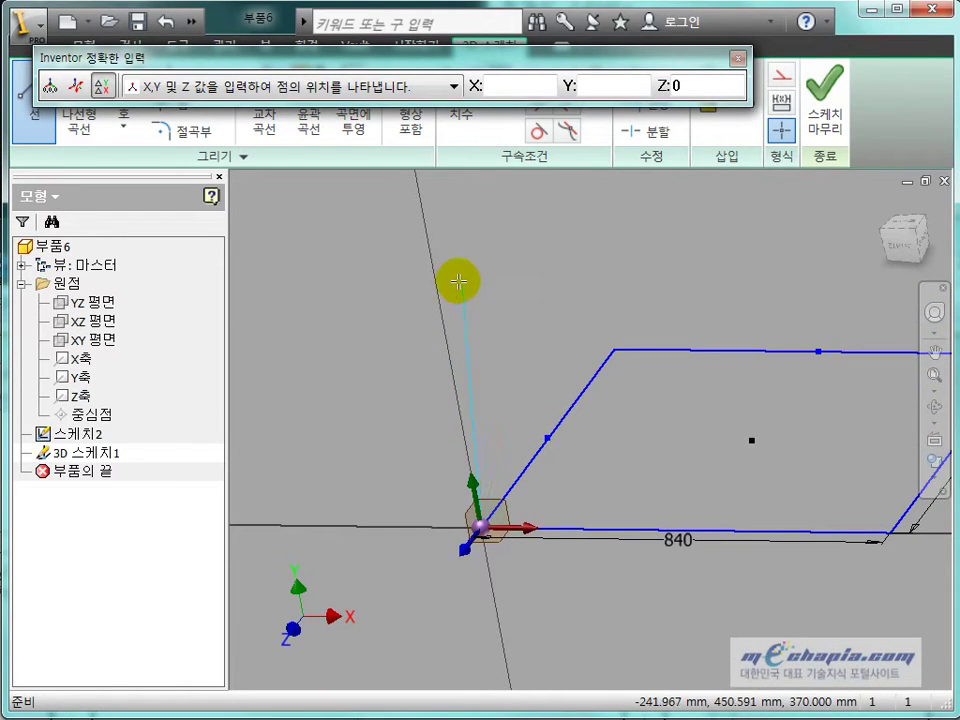
click(435, 277)
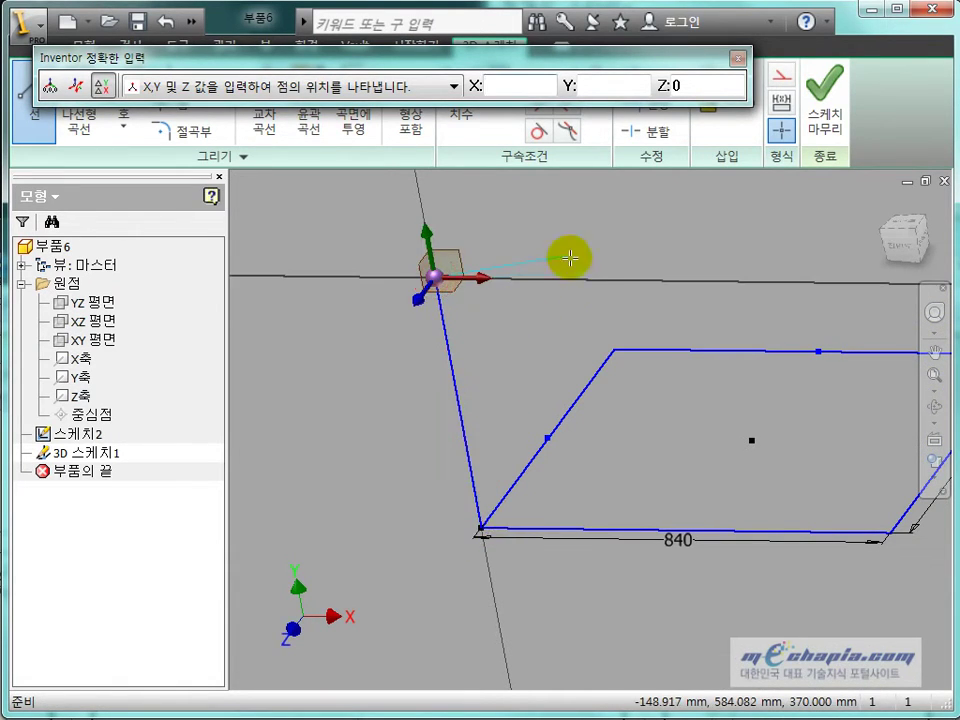
key(Escape)
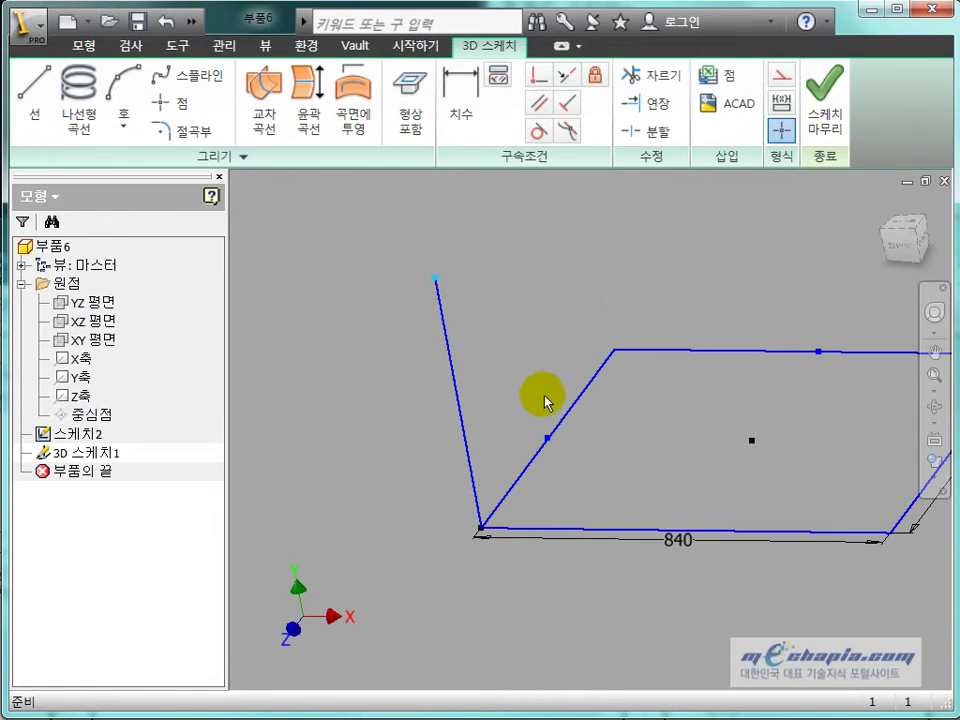
key(F4)
mouse_move(546, 400)
mouse_down()
mouse_move(585, 372)
mouse_move(559, 392)
mouse_up()
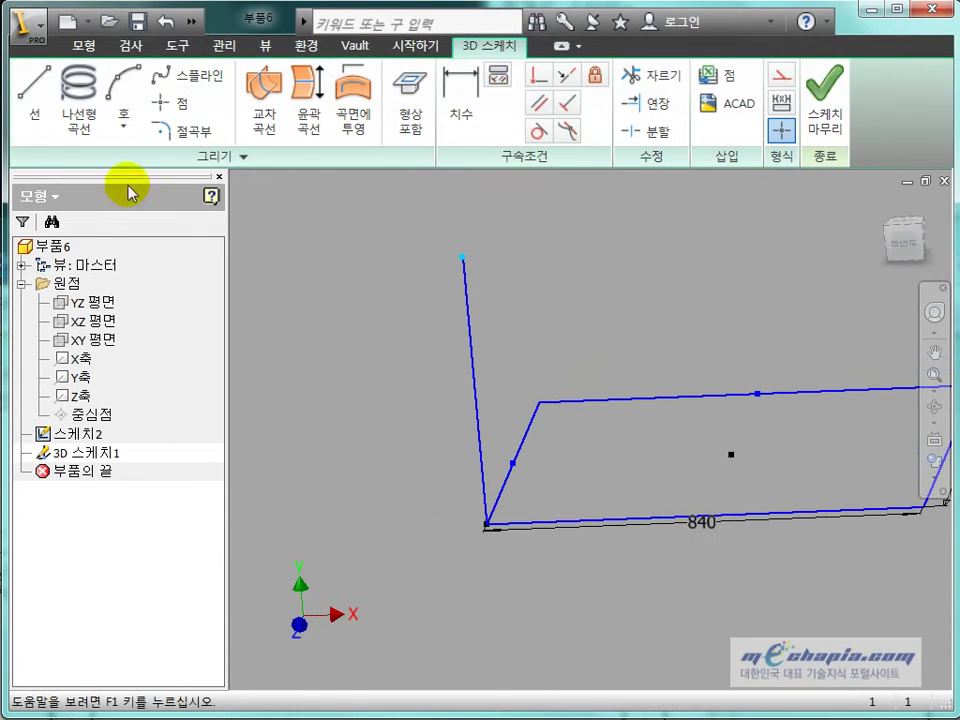
- Dimension the vertical leg to 550, replacing its 534.49 length
click(487, 106)
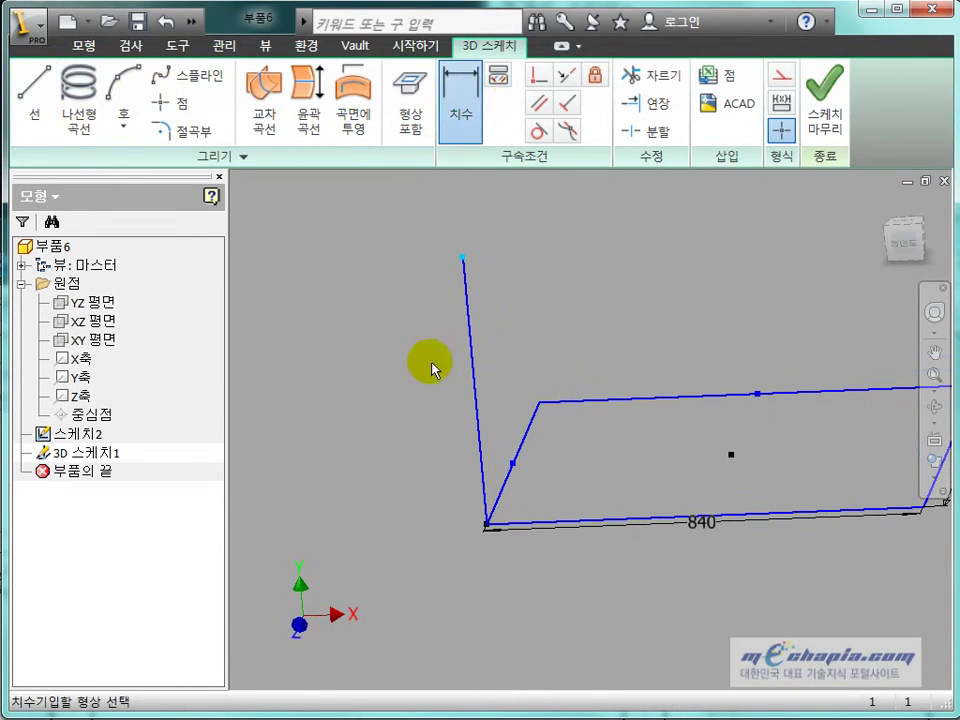
click(441, 414)
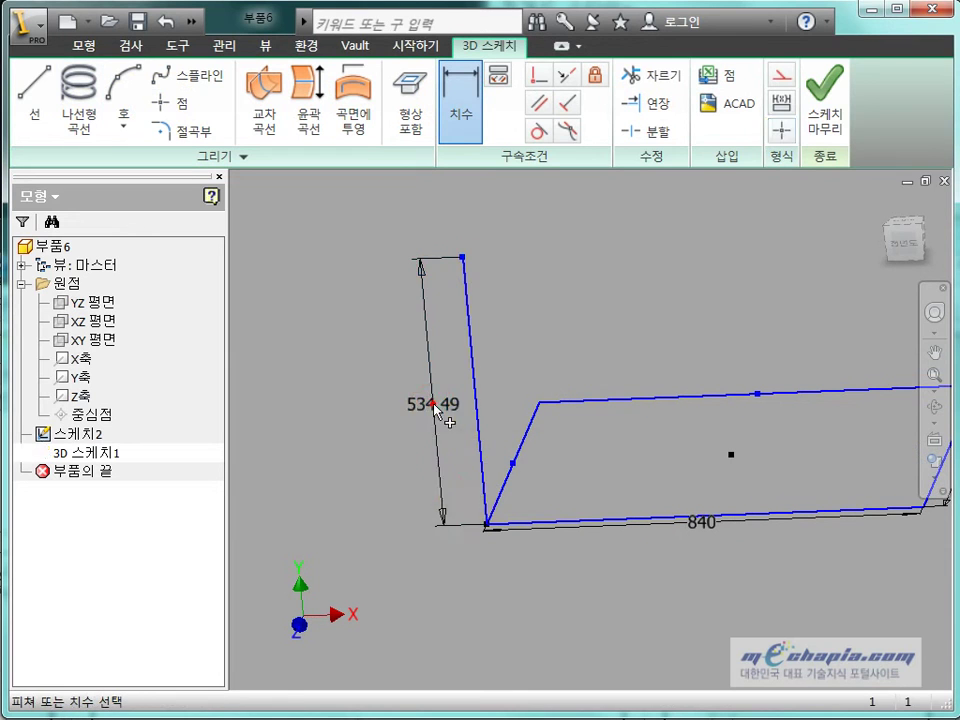
text(550)
key(Return)
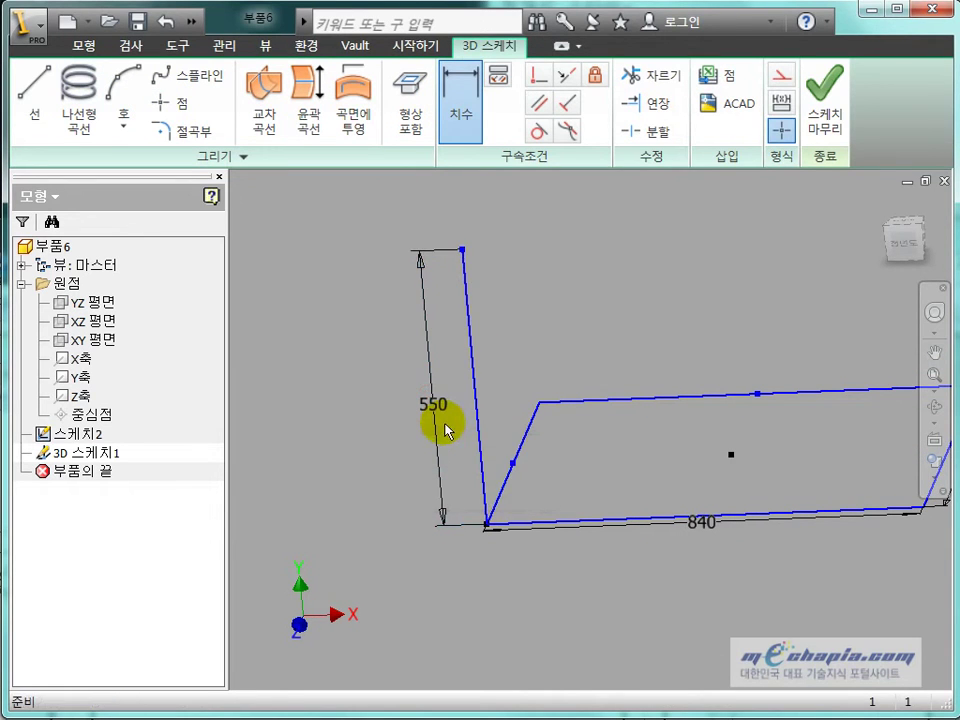
drag(443, 428, 530, 552)
mouse_move(530, 553)
shift+middle_down()
mouse_move(524, 477)
mouse_move(595, 473)
shift+middle_up()
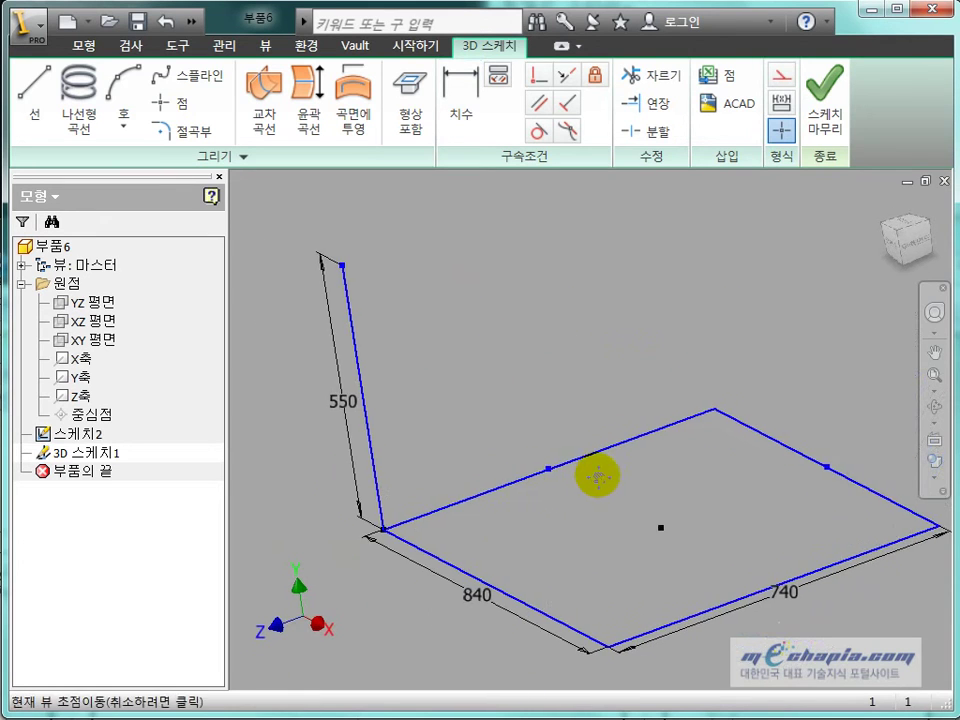
scroll(593, 438, down, 2)
scroll(432, 388, down, 1)
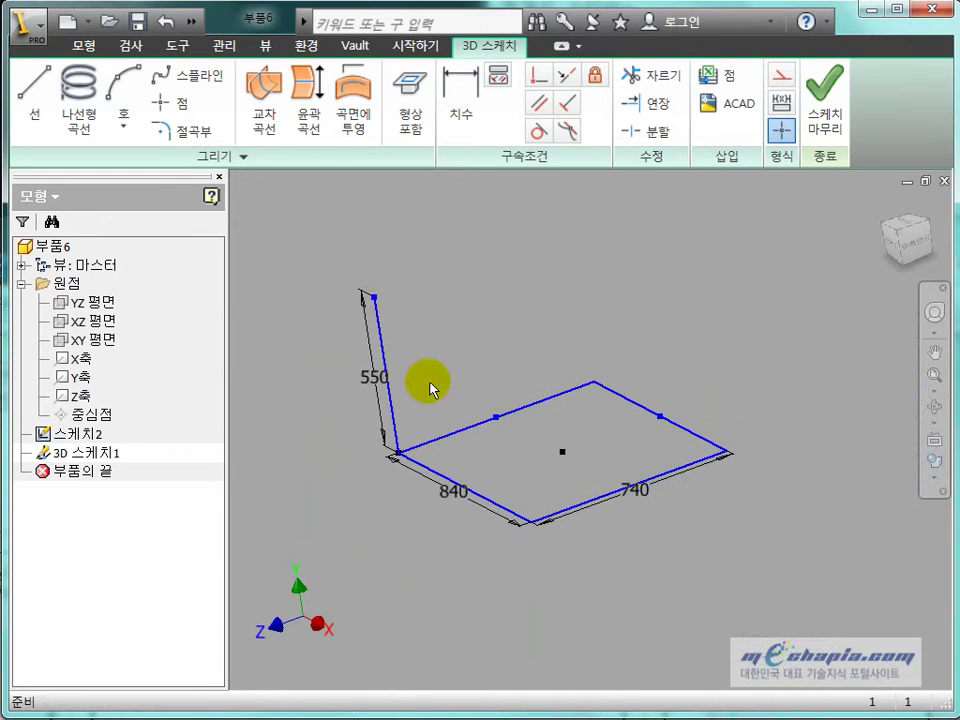
- Draw a second vertical leg from the rectangle's front corner with X 0 in Precise Input
click(38, 112)
middle_drag(653, 568, 692, 646)
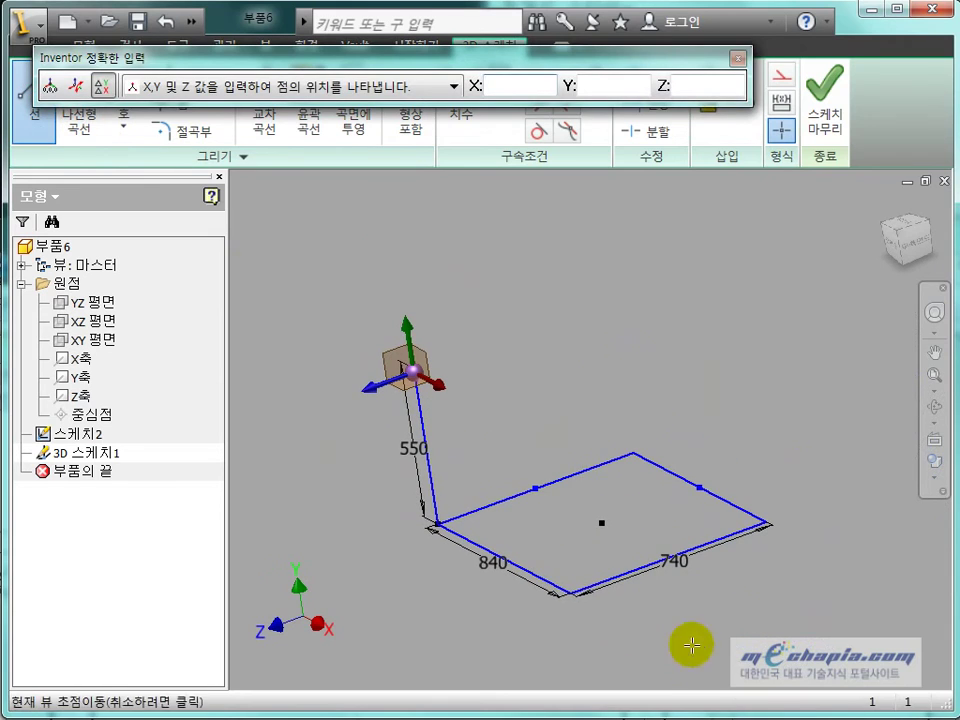
click(569, 594)
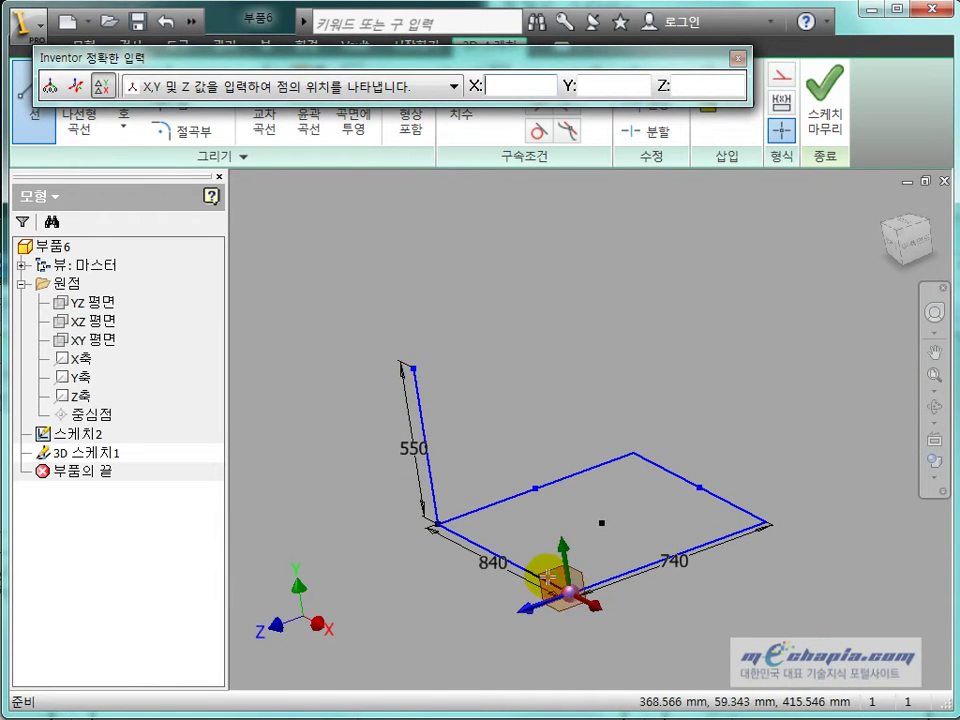
text(0)
click(546, 381)
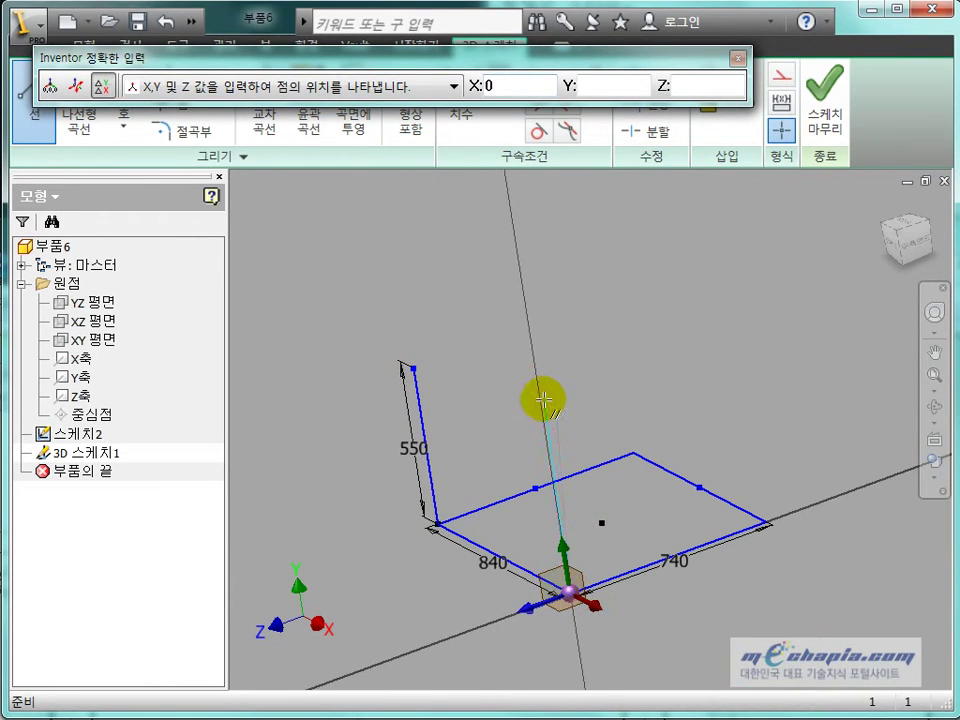
click(540, 409)
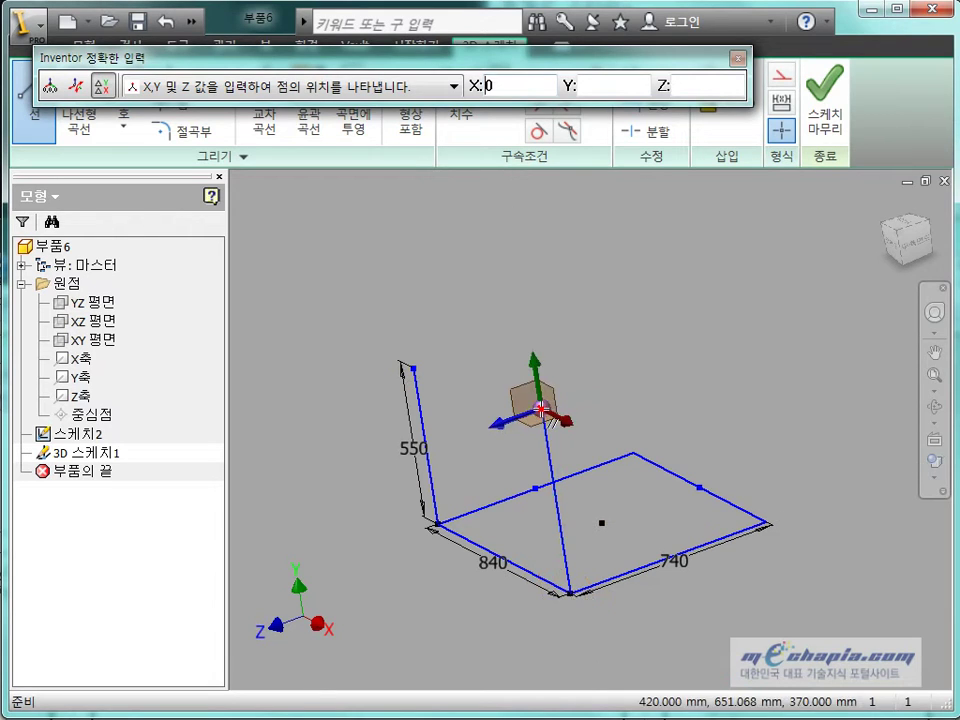
key(Escape)
key(d)
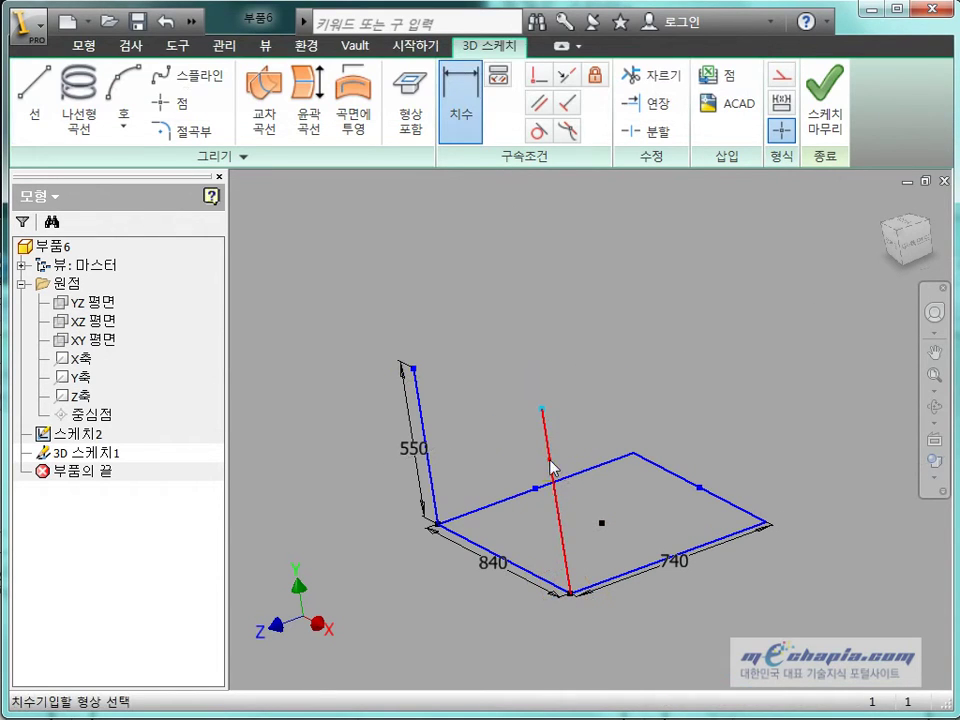
click(597, 493)
- Draw vertical legs up from the right and front-right rectangle corners, entering X 0 for the last
key(Escape)
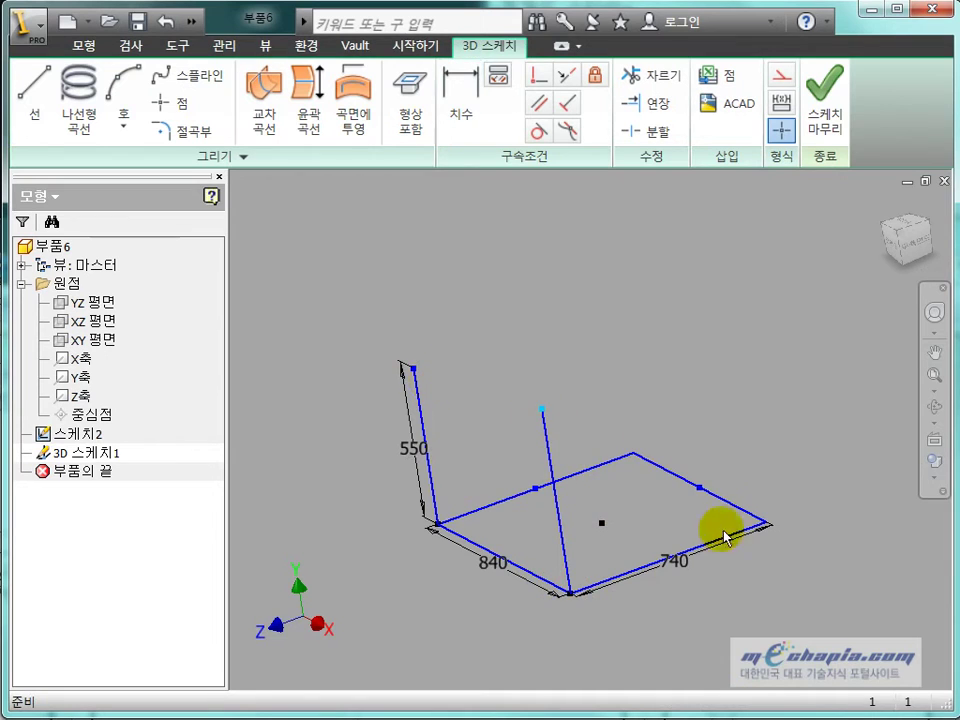
mouse_move(722, 529)
shift+middle_down()
mouse_move(709, 540)
mouse_move(662, 499)
mouse_move(615, 516)
mouse_move(639, 433)
mouse_move(606, 437)
mouse_move(634, 418)
mouse_move(645, 428)
mouse_move(645, 403)
mouse_move(645, 425)
shift+middle_up()
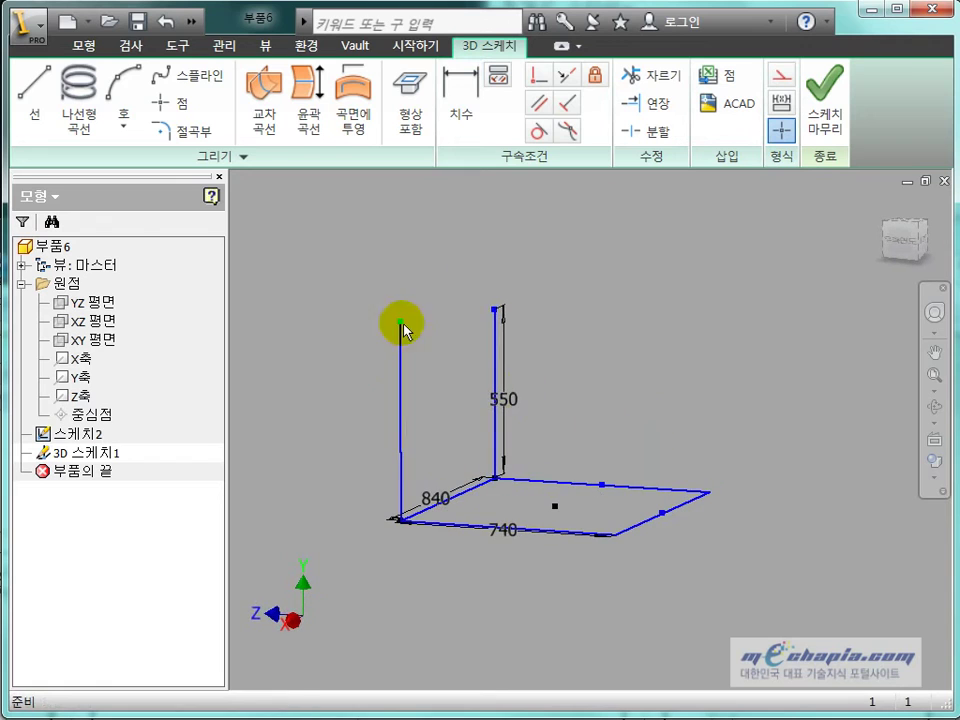
click(36, 95)
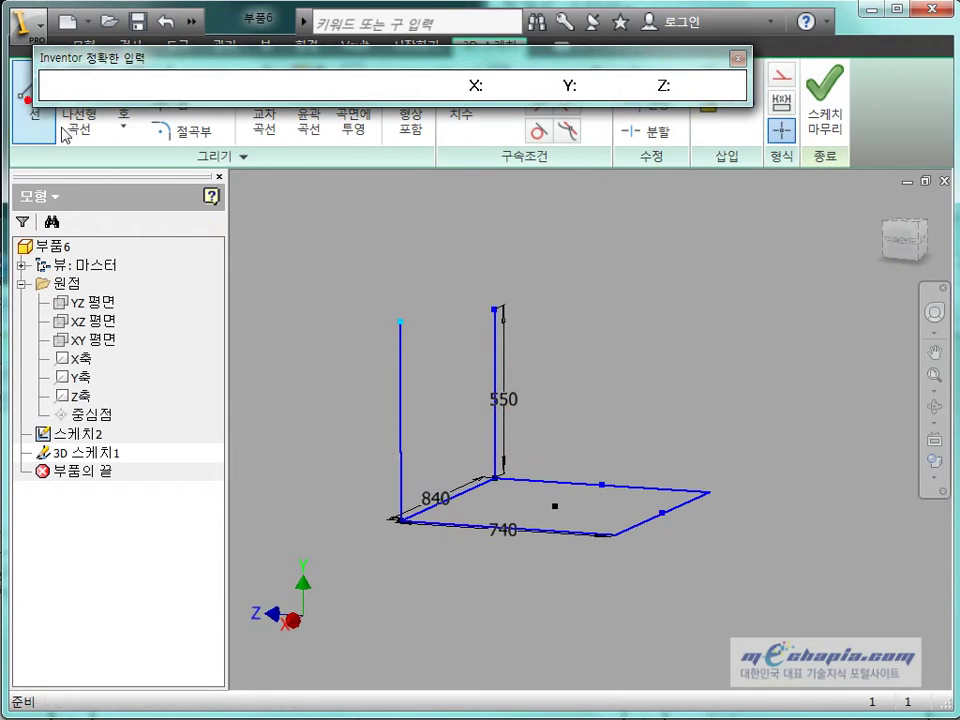
click(697, 498)
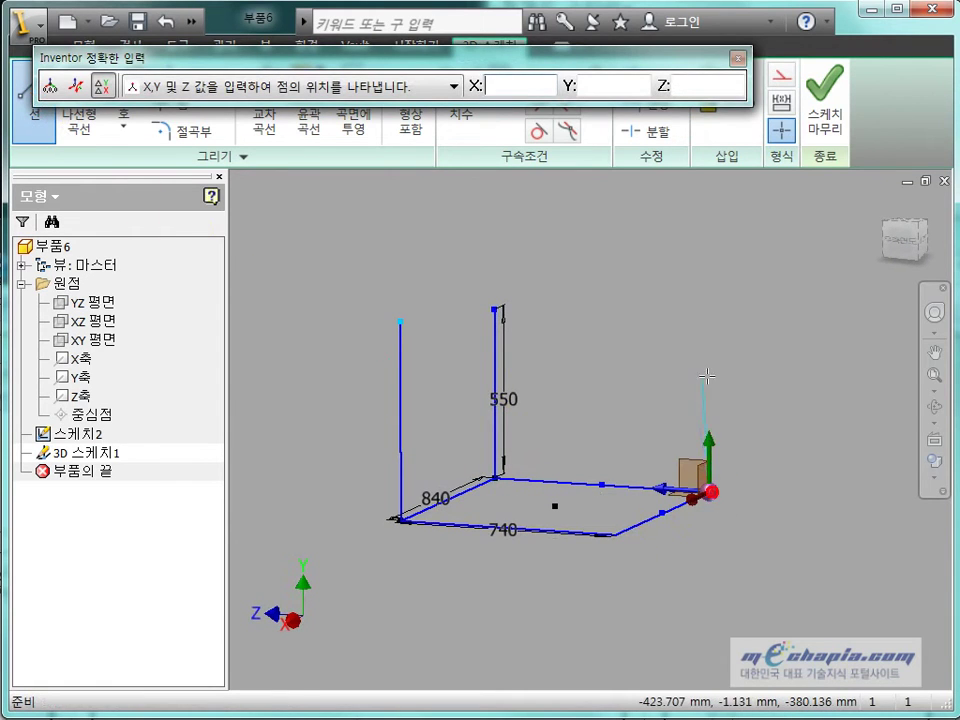
text(0)
click(710, 268)
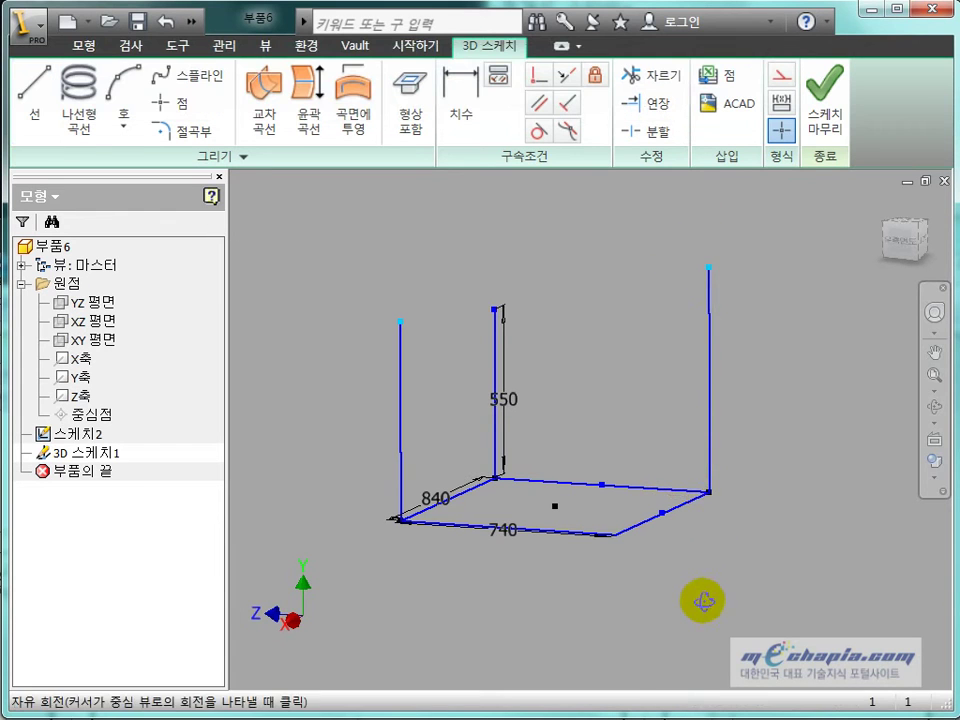
mouse_move(696, 600)
shift+middle_down()
mouse_move(681, 617)
mouse_move(710, 535)
shift+middle_up()
click(714, 533)
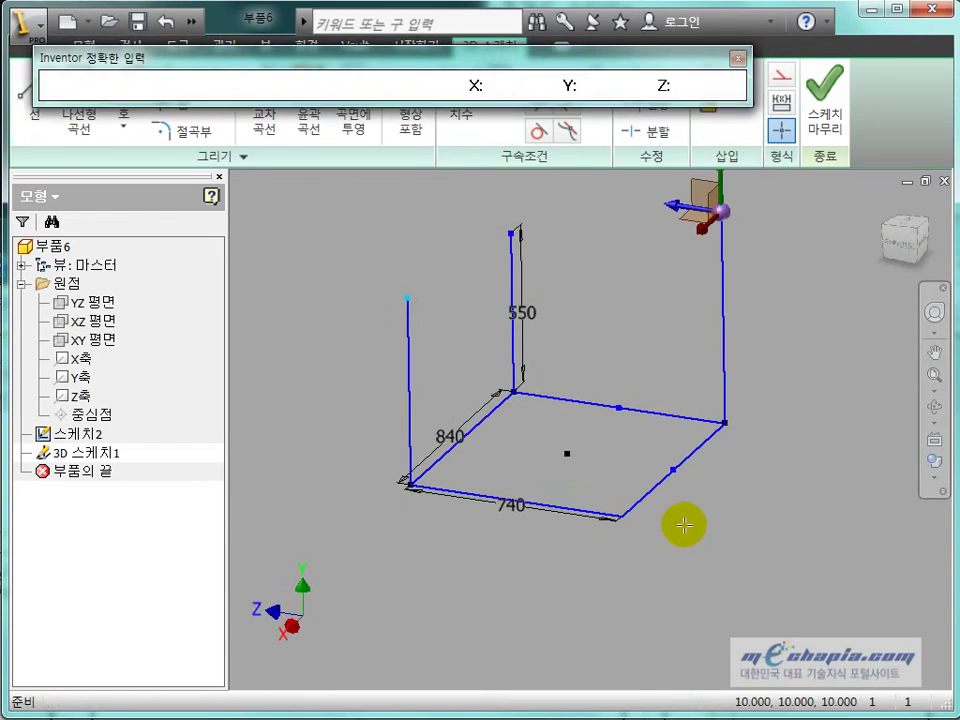
click(622, 517)
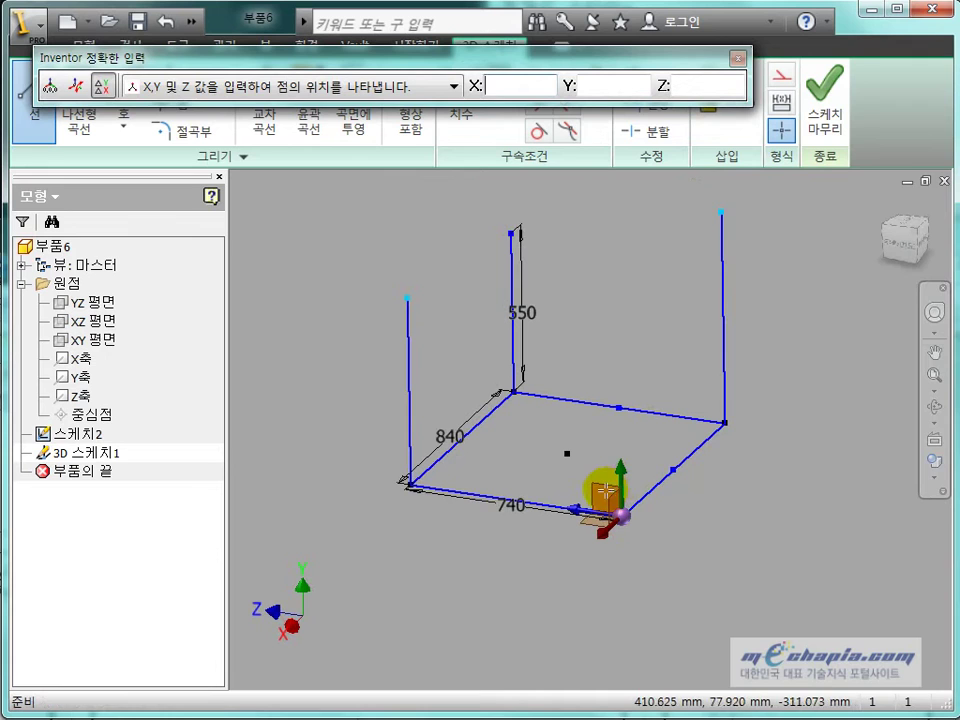
text(0)
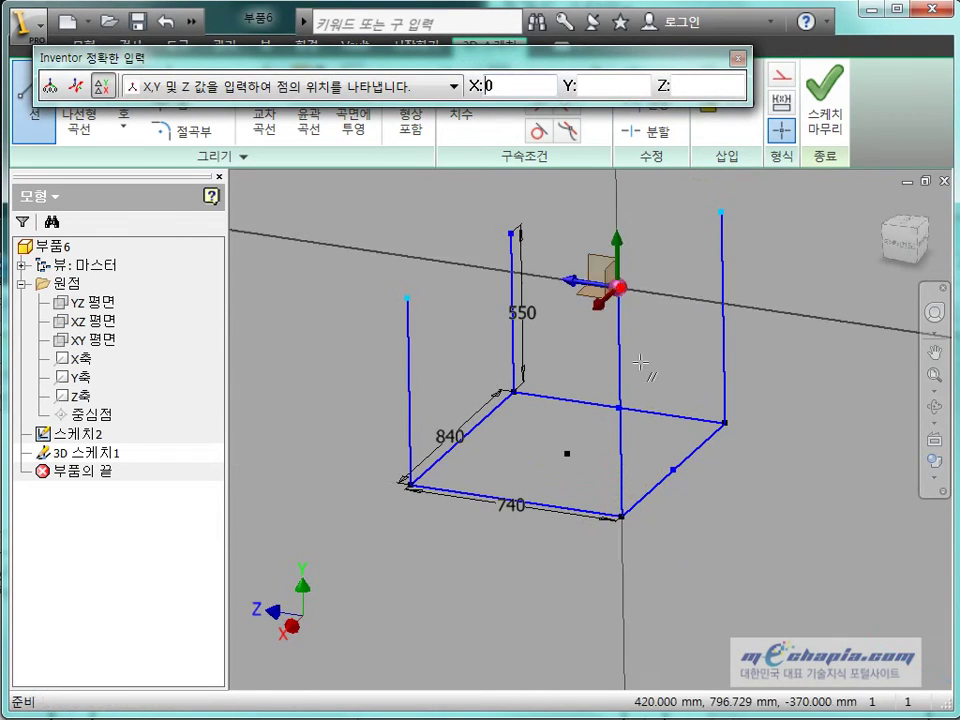
key(Escape)
mouse_move(542, 435)
shift+middle_down()
mouse_move(678, 447)
mouse_move(574, 424)
mouse_move(557, 571)
mouse_move(557, 540)
mouse_move(553, 551)
shift+middle_up()
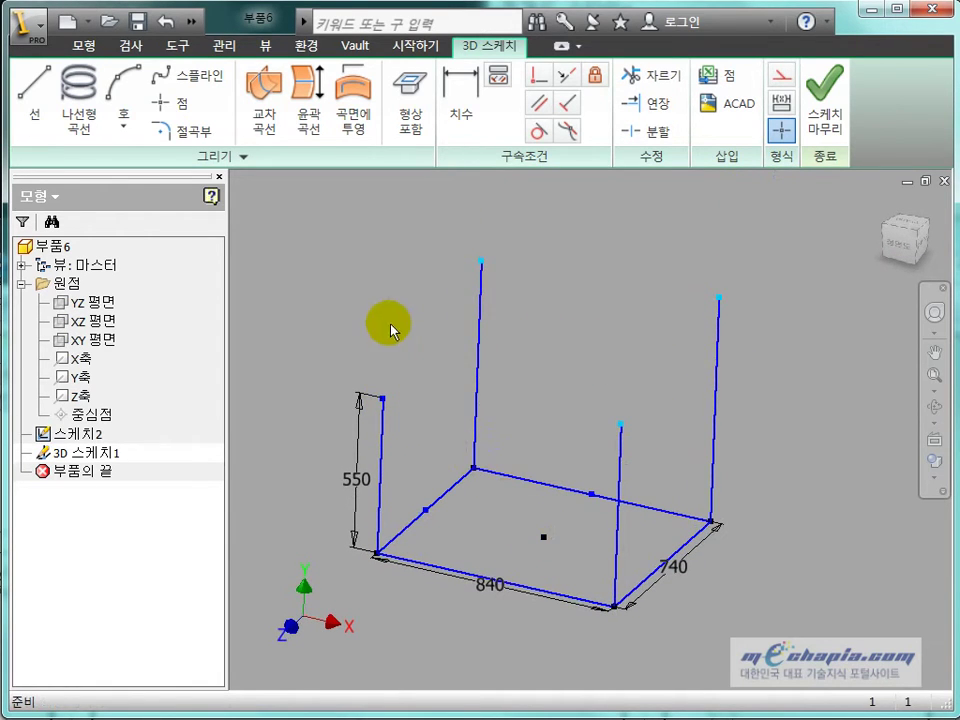
- Draw a top rail from the top of the 550 leg across to the neighbouring leg
click(268, 158)
click(35, 95)
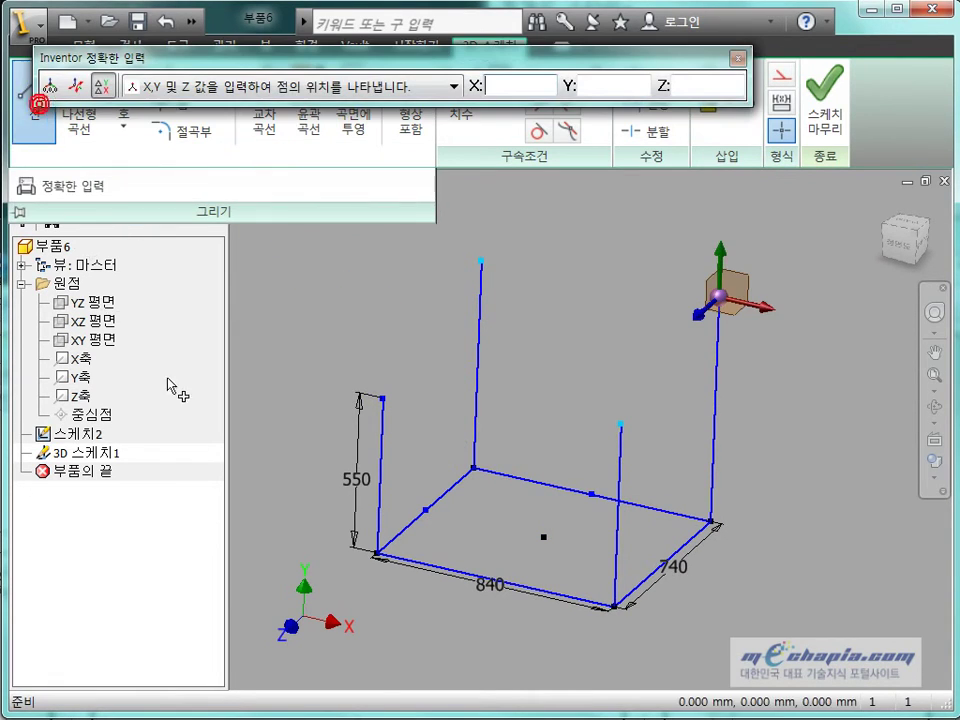
click(381, 399)
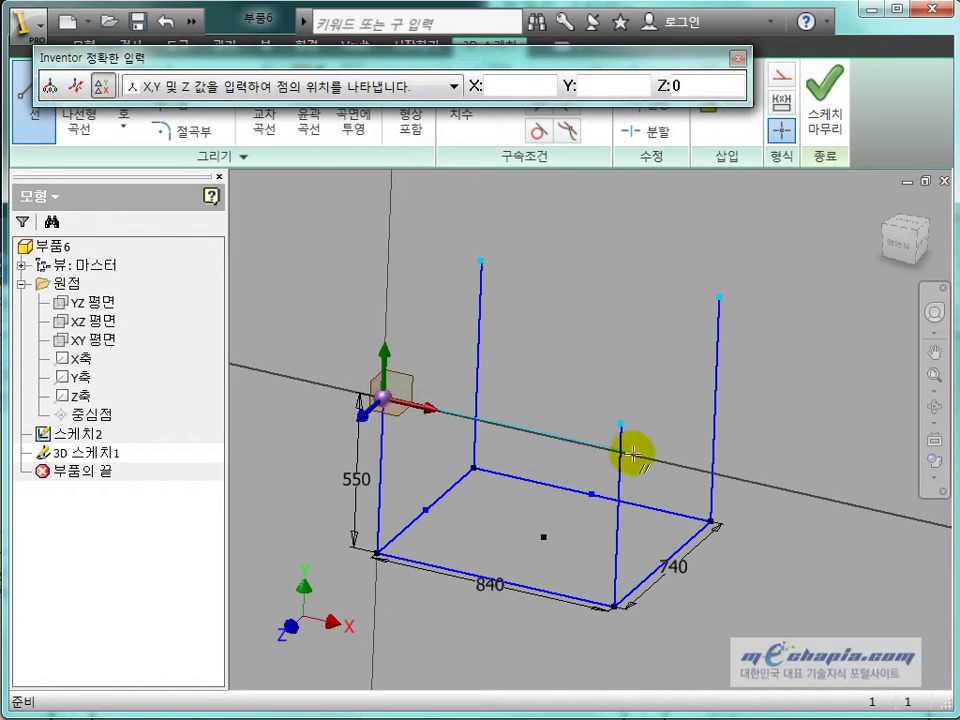
scroll(607, 451, up, 5)
scroll(607, 451, down, 2)
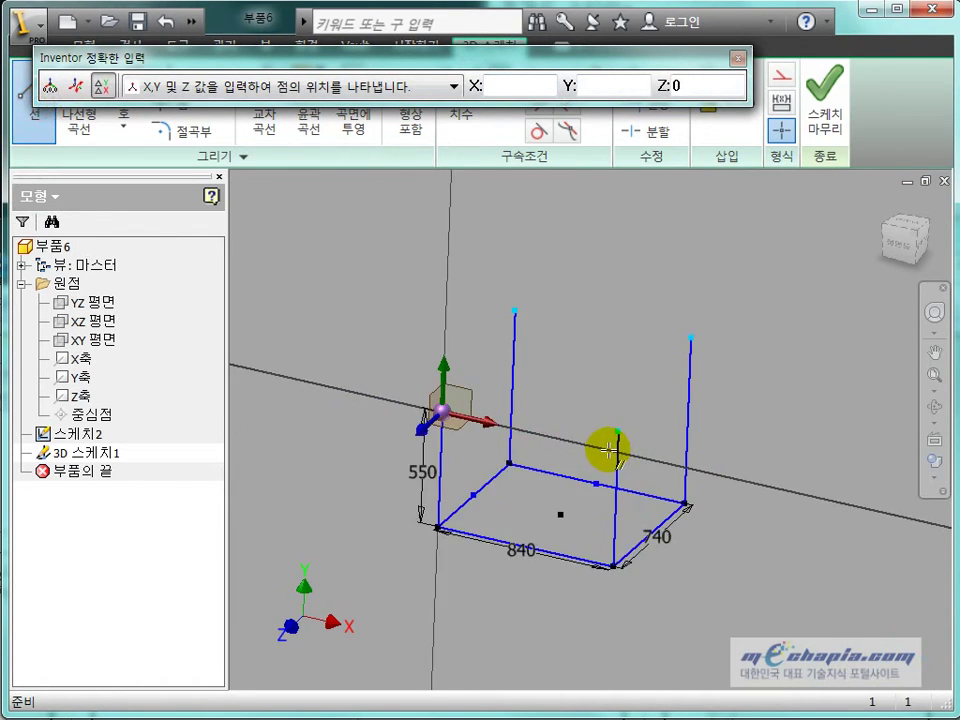
scroll(607, 451, down, 8)
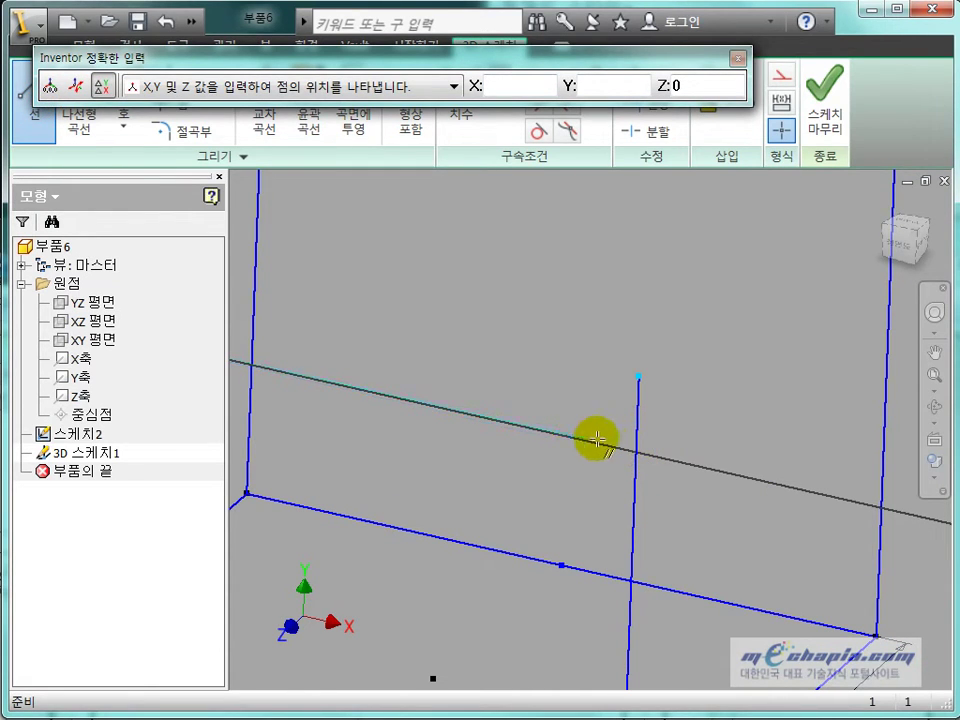
click(695, 462)
key(Escape)
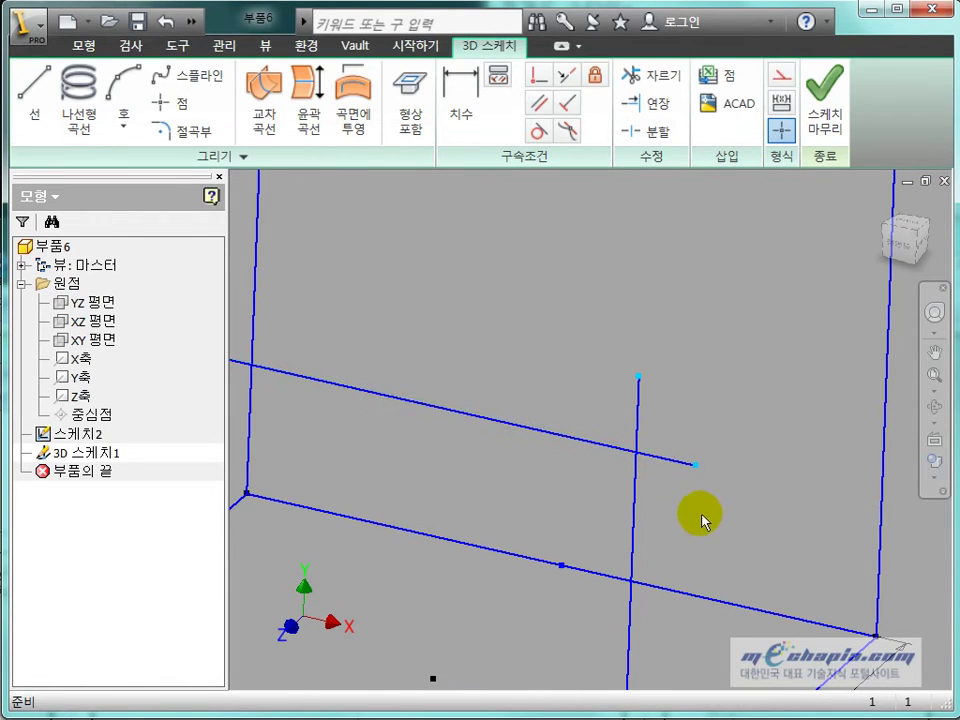
mouse_move(701, 514)
shift+middle_down()
mouse_move(727, 490)
mouse_move(686, 506)
shift+middle_up()
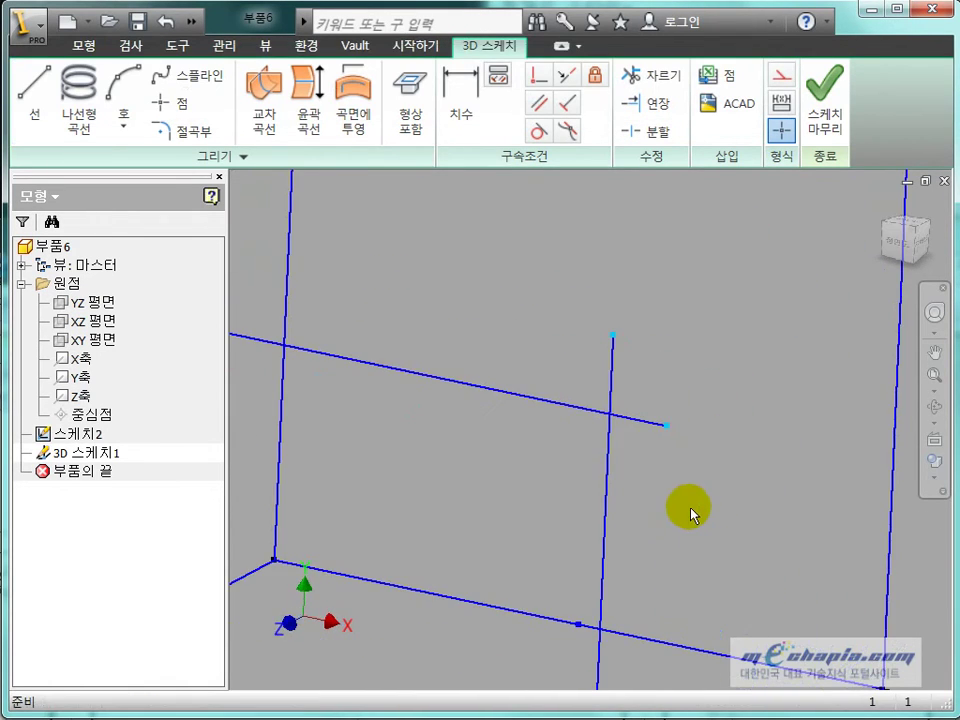
- Trim off the leftover line end above the rail's intersection
click(637, 85)
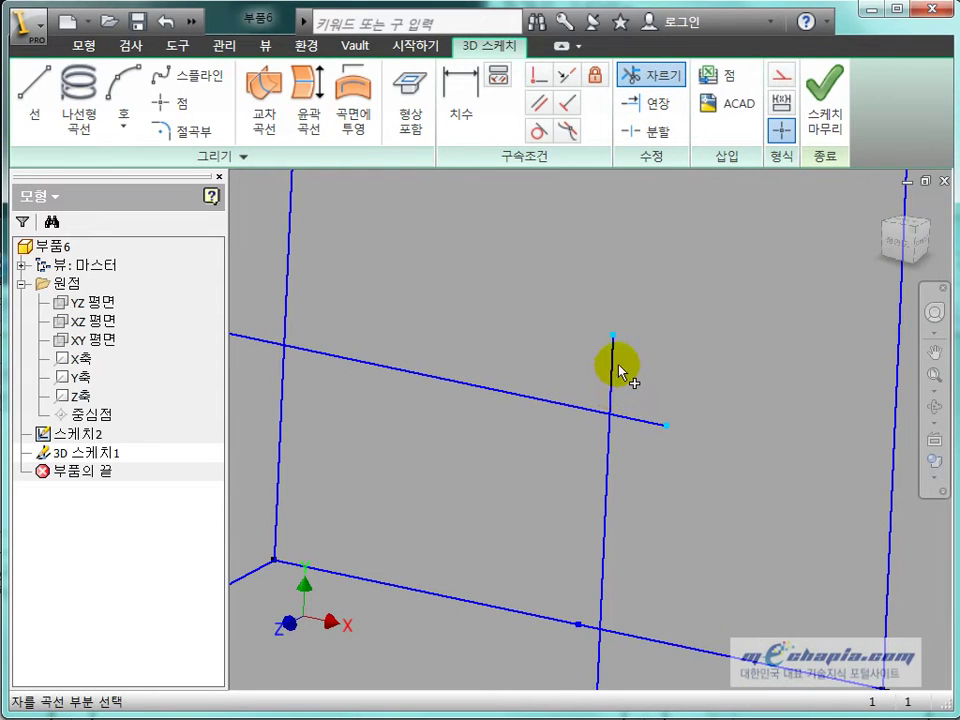
click(610, 355)
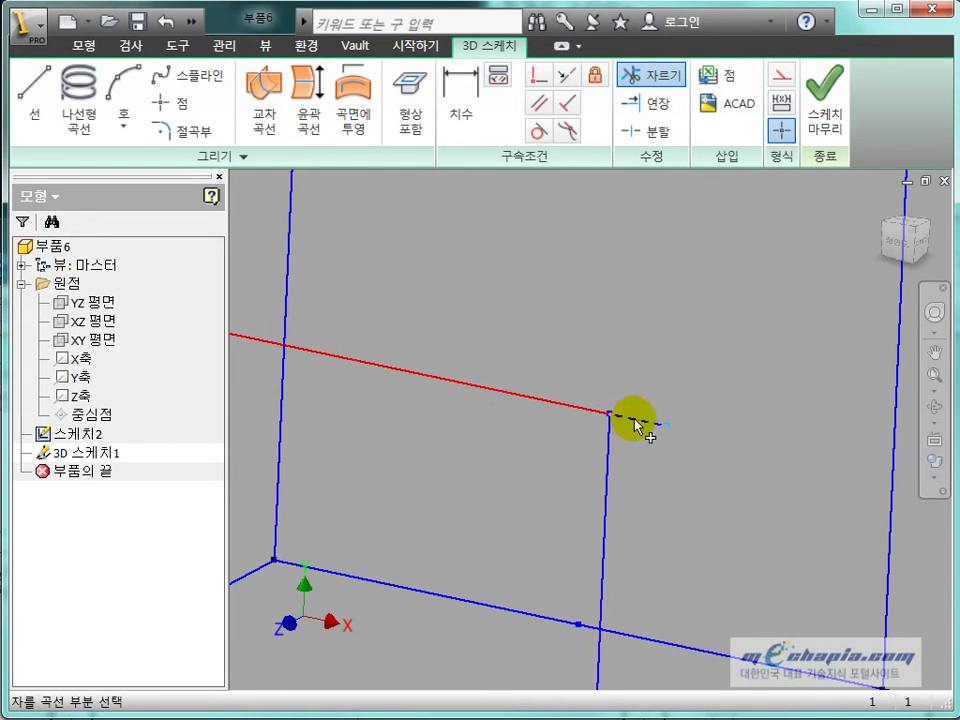
scroll(621, 452, down, 5)
mouse_move(619, 450)
shift+middle_down()
mouse_move(589, 439)
mouse_move(514, 332)
shift+middle_up()
click(36, 110)
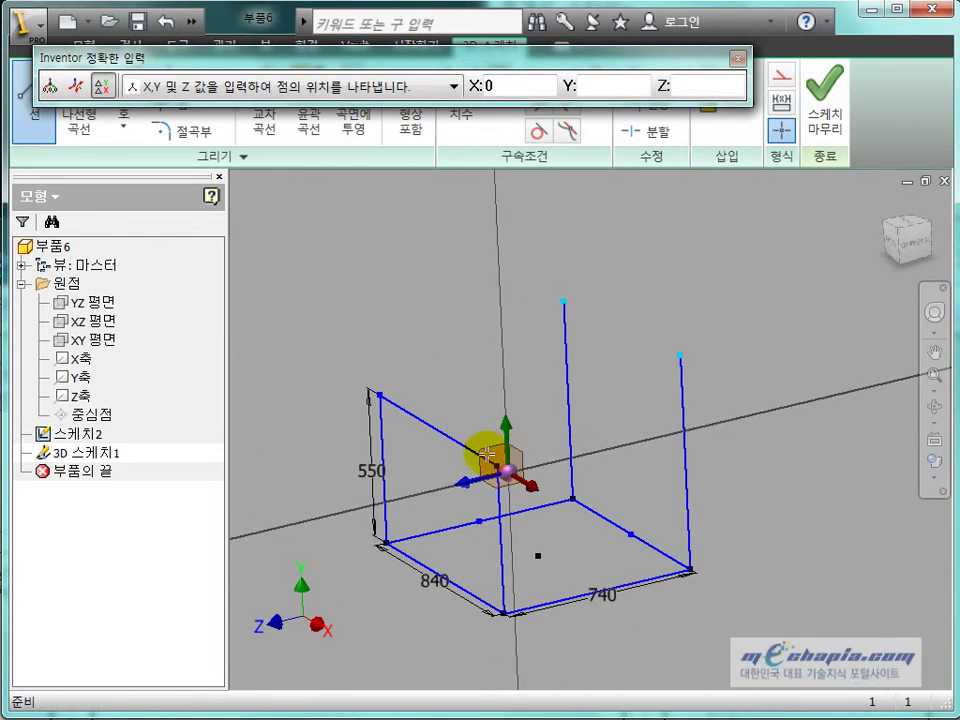
- Draw another top rail with X 0 and extend the short rail to the right post
key(Escape)
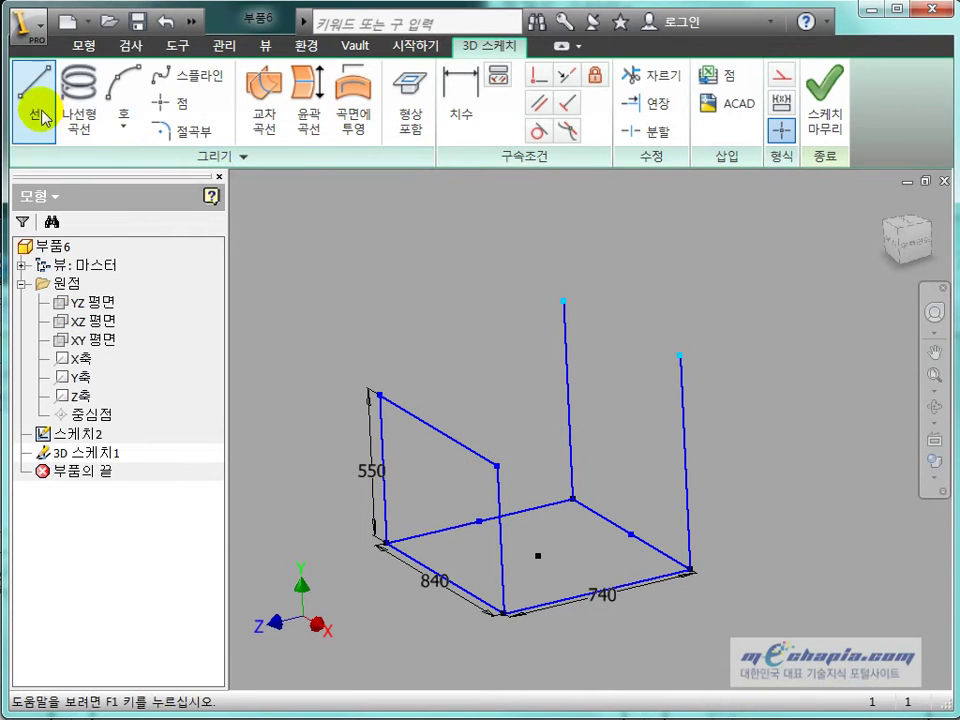
click(38, 100)
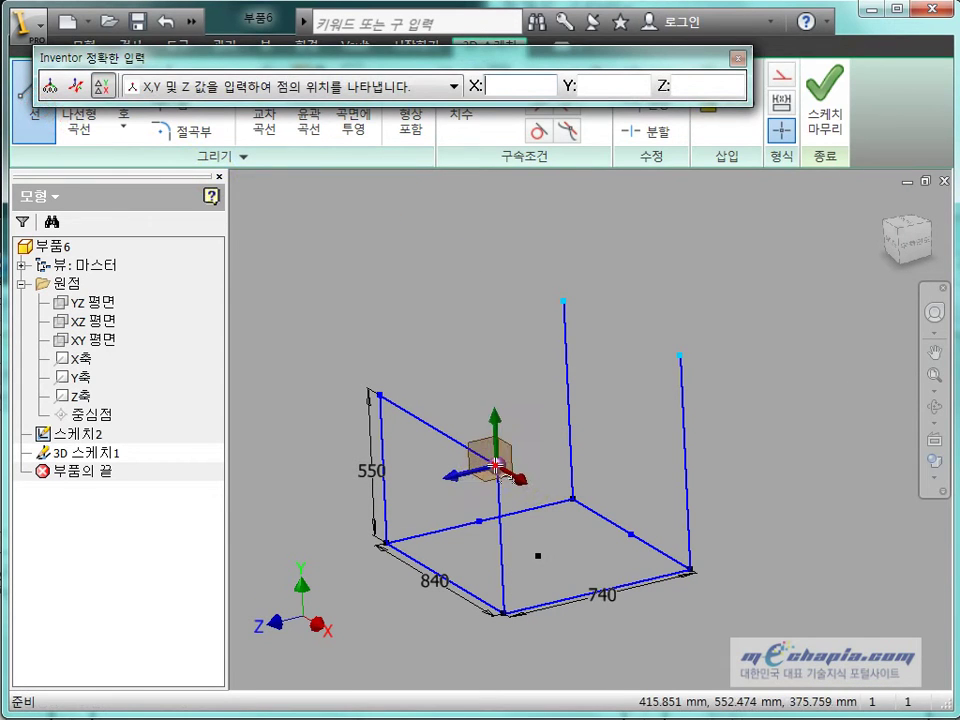
text(0)
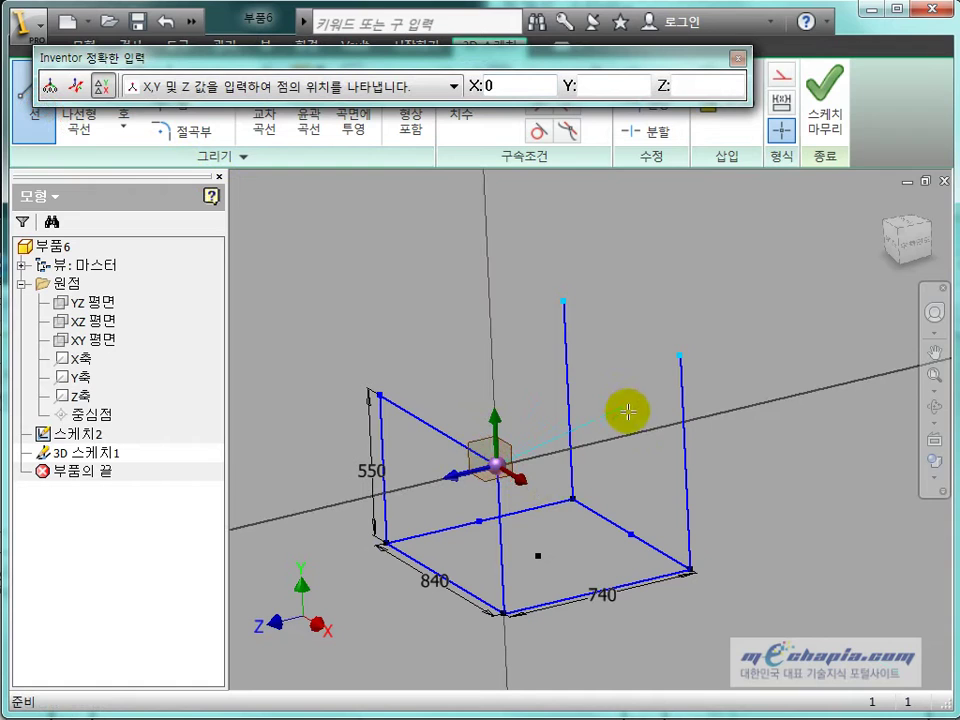
click(663, 428)
key(Escape)
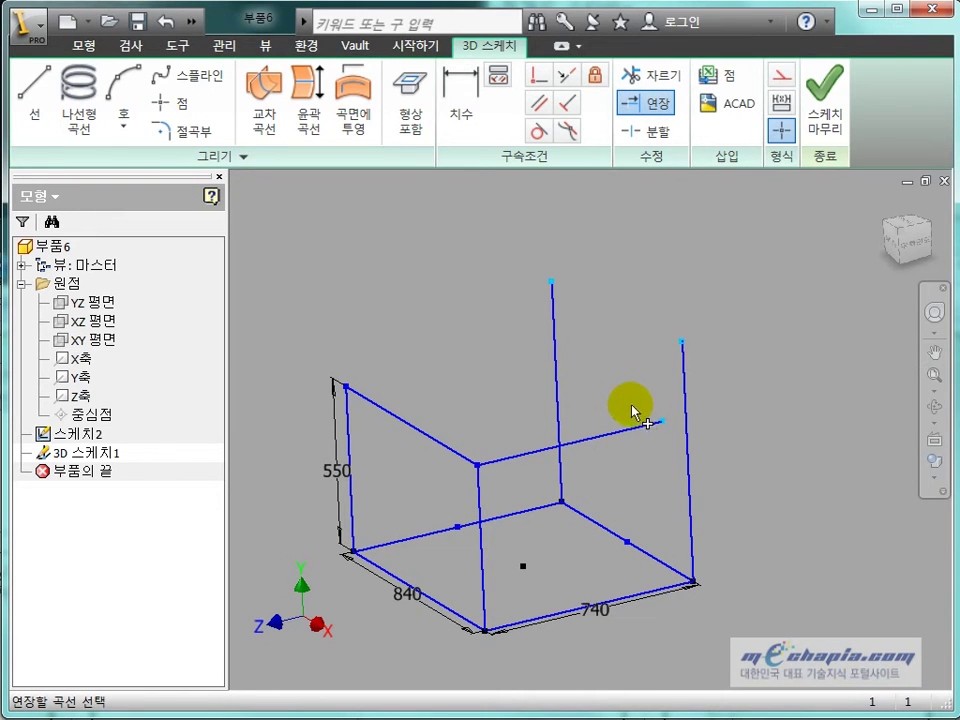
click(655, 428)
mouse_move(625, 460)
shift+middle_down()
mouse_move(658, 443)
mouse_move(664, 465)
shift+middle_up()
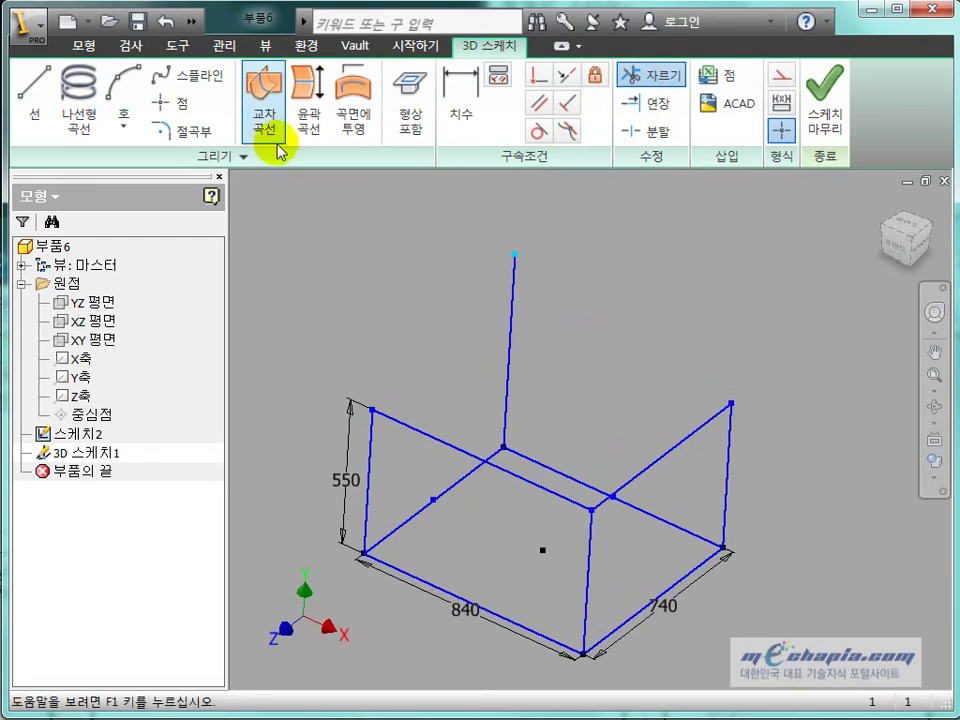
- Draw the top rail from the right post's top toward the back post
click(35, 92)
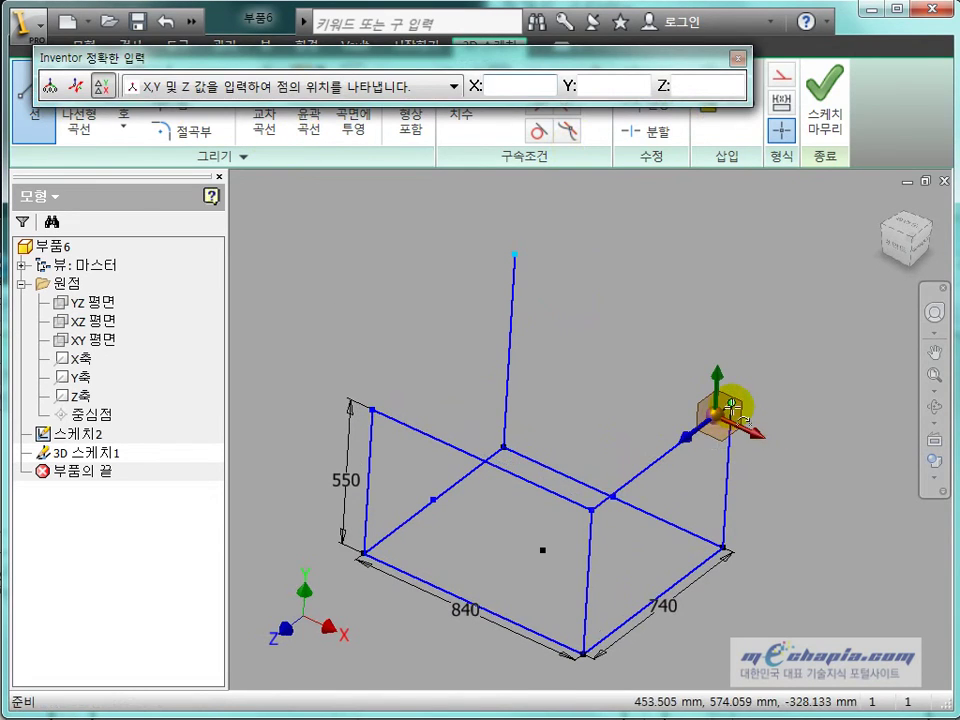
click(748, 418)
text(0)
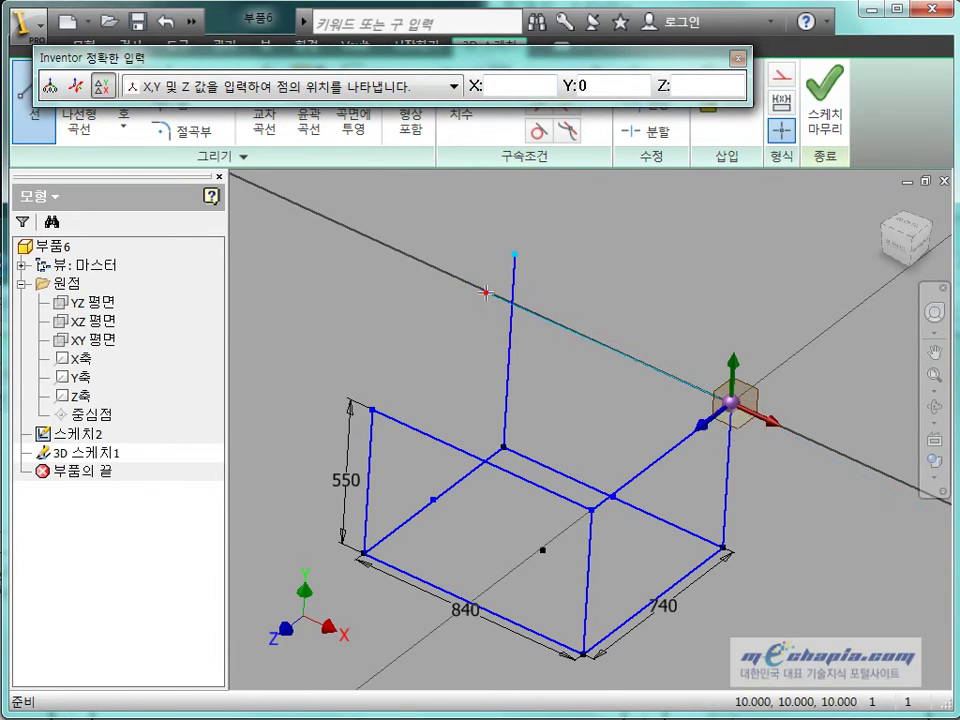
click(486, 292)
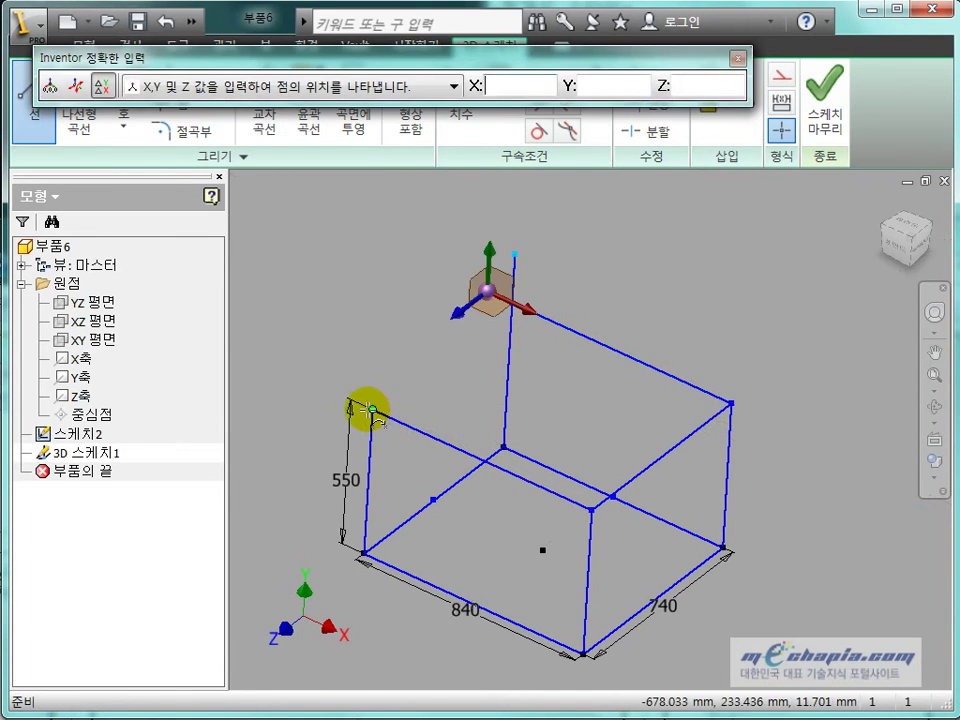
key(Escape)
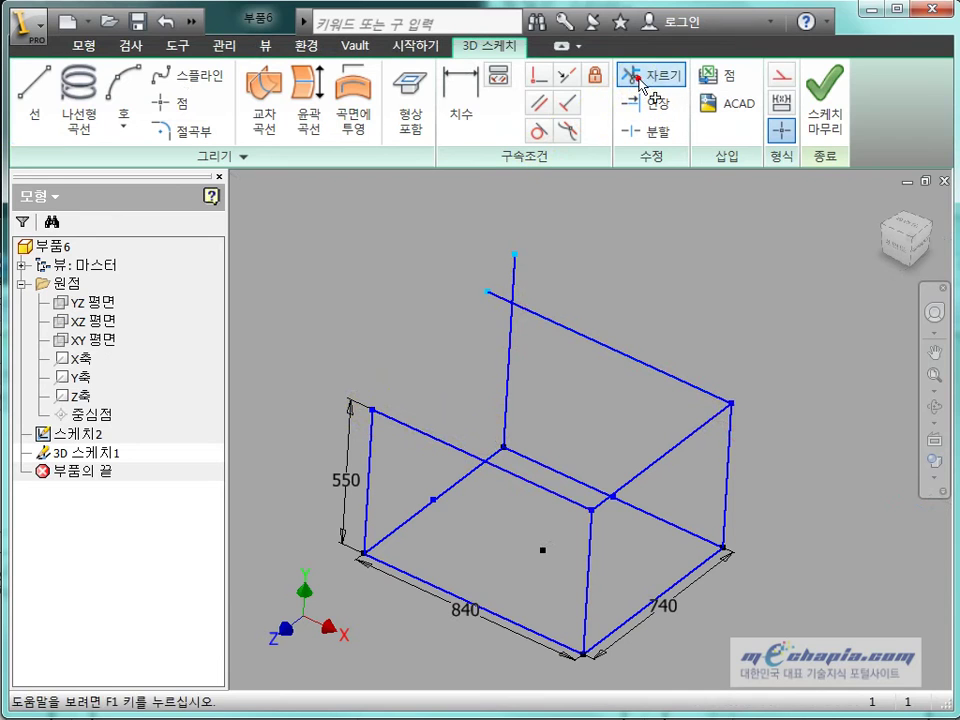
click(634, 77)
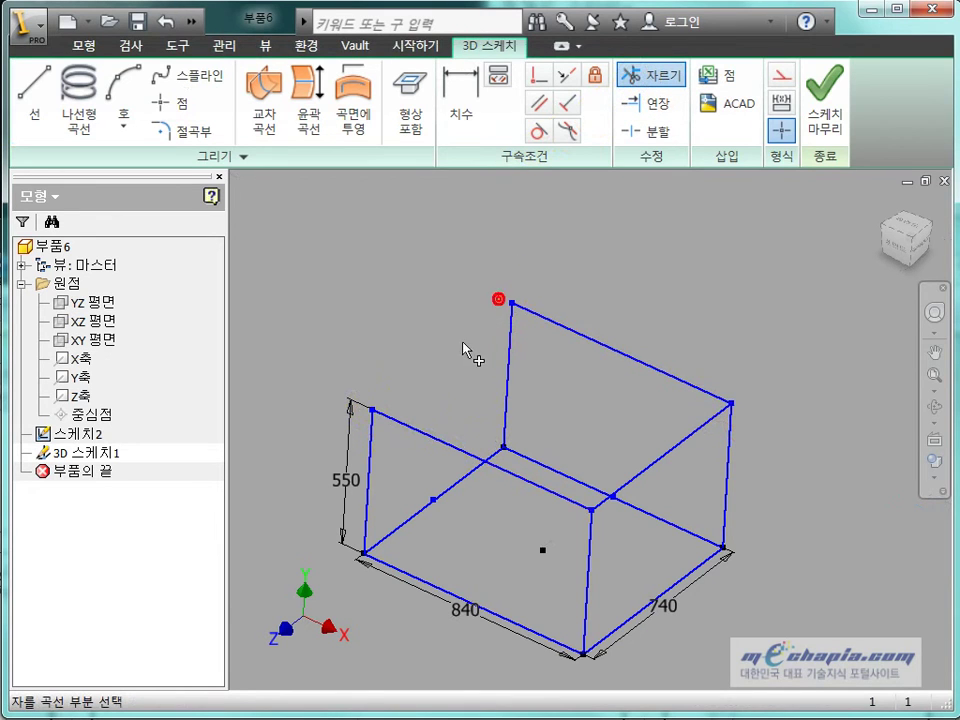
mouse_move(463, 357)
shift+middle_down()
mouse_move(480, 343)
mouse_move(594, 351)
mouse_move(525, 388)
mouse_move(650, 421)
mouse_move(560, 380)
shift+middle_up()
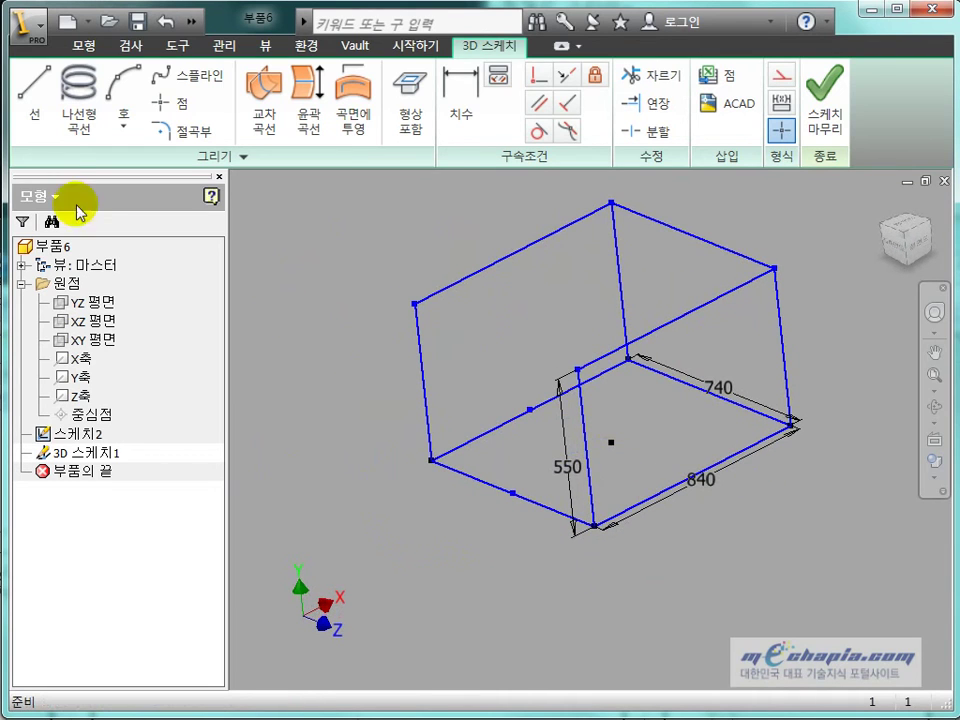
- Check the closed 840 × 740 × 550 box and finish the 3D sketch
click(31, 128)
click(569, 372)
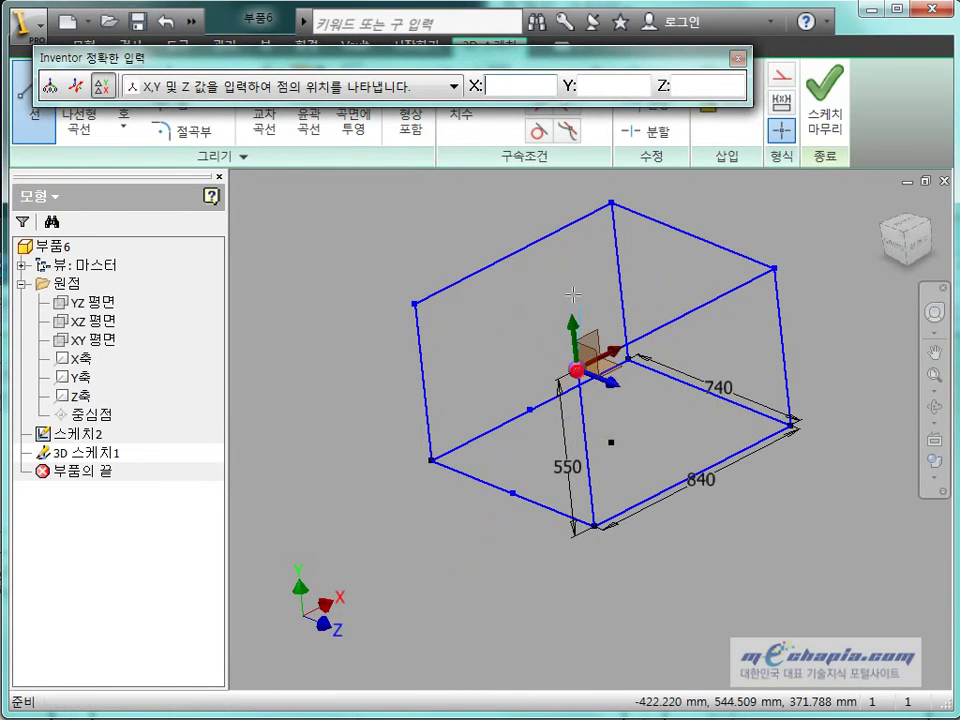
mouse_move(375, 403)
shift+middle_down()
mouse_move(335, 391)
mouse_move(456, 456)
shift+middle_up()
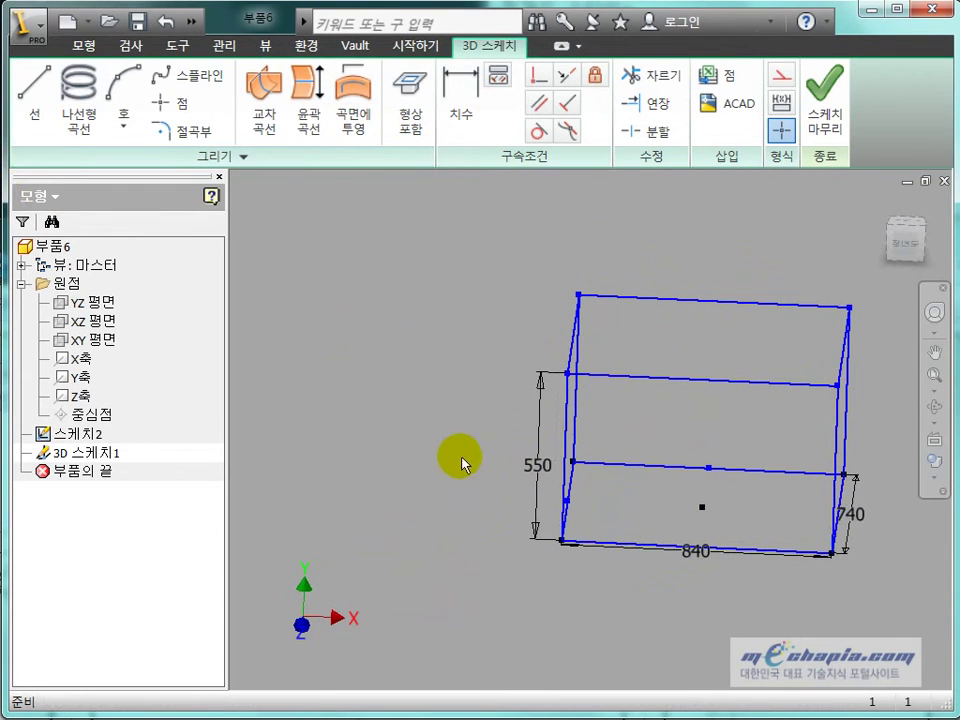
mouse_move(568, 476)
shift+middle_down()
mouse_move(519, 471)
mouse_move(589, 476)
mouse_move(546, 439)
mouse_move(531, 448)
shift+middle_up()
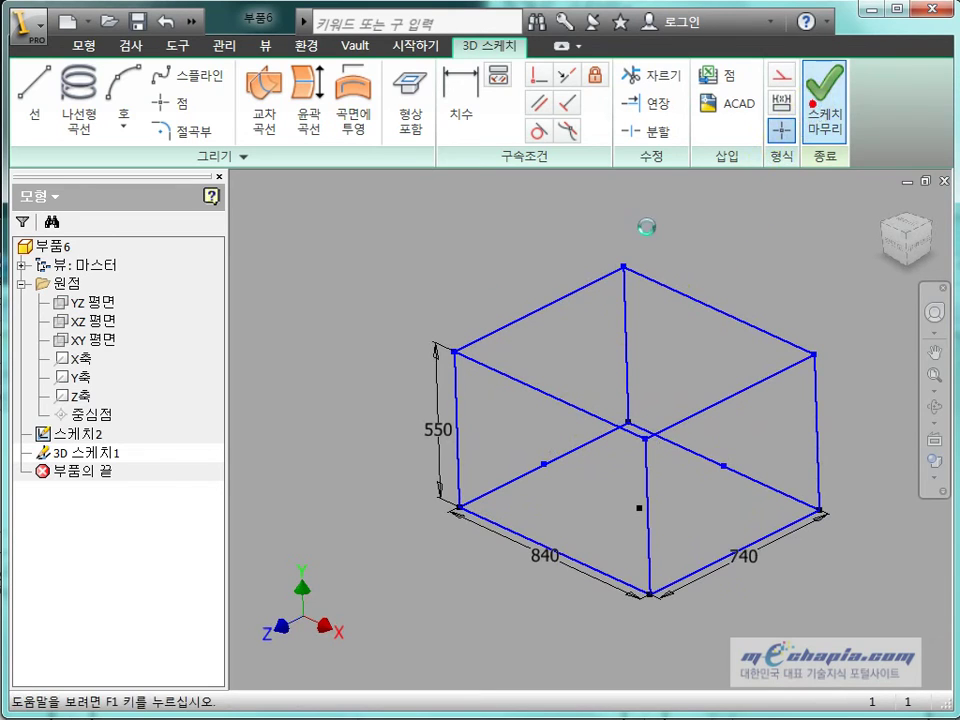
click(810, 125)
click(88, 435)
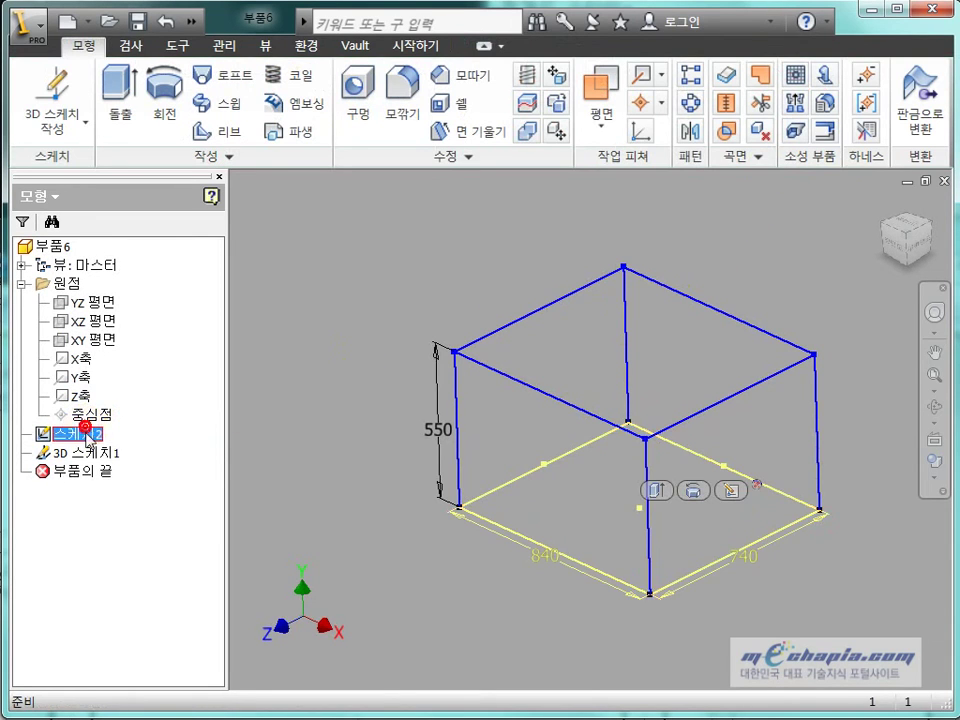
ctrl+click(86, 452)
mouse_move(279, 465)
shift+middle_down()
mouse_move(397, 443)
mouse_move(288, 515)
shift+middle_up()
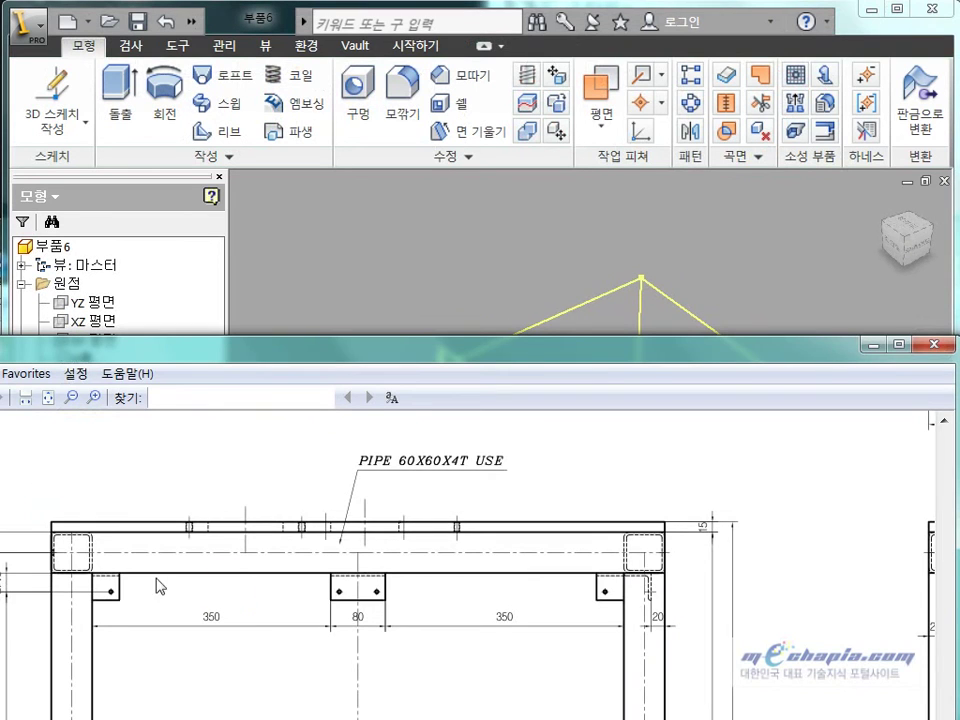
- Maximize SumatraPDF, zoom out two levels to view the full sheet, then drag the viewer down
scroll(714, 581, up, 3)
scroll(714, 581, down, 2)
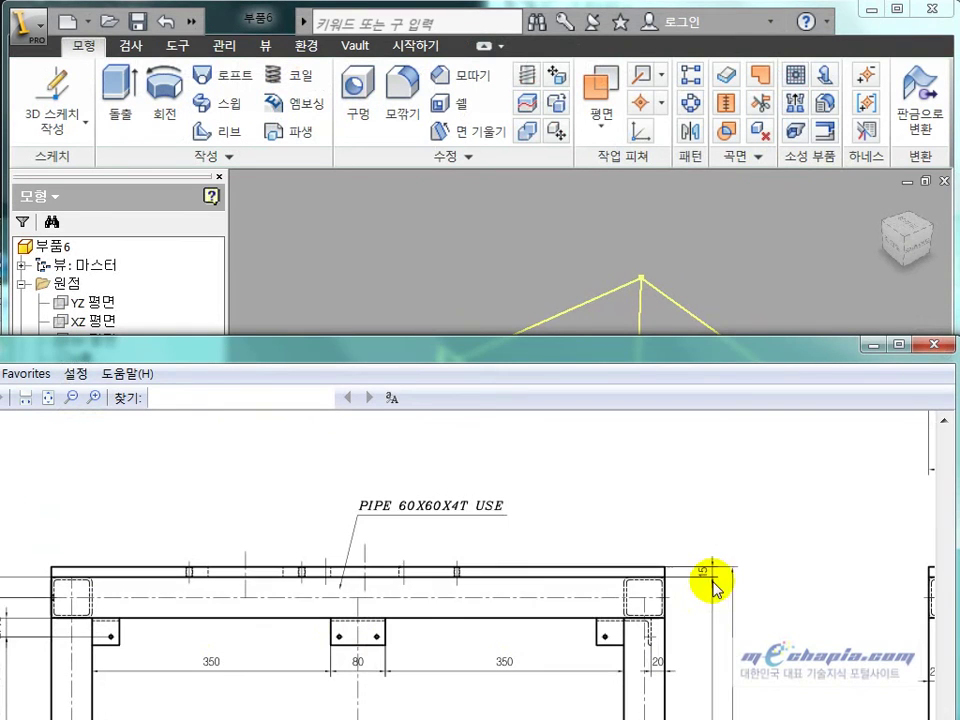
double_click(243, 357)
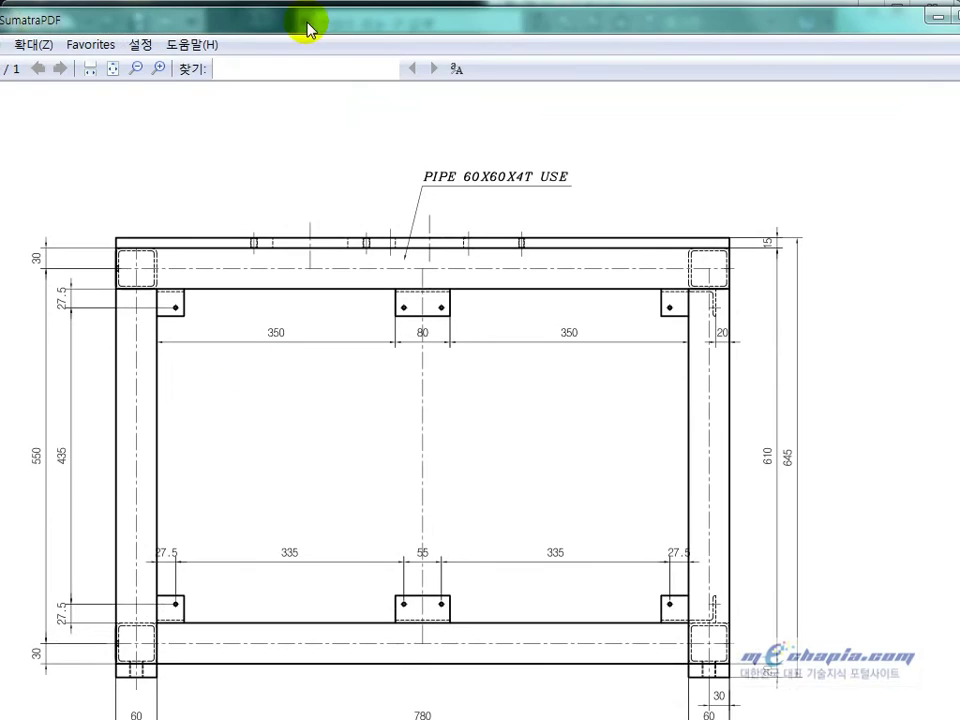
click(137, 69)
click(137, 69)
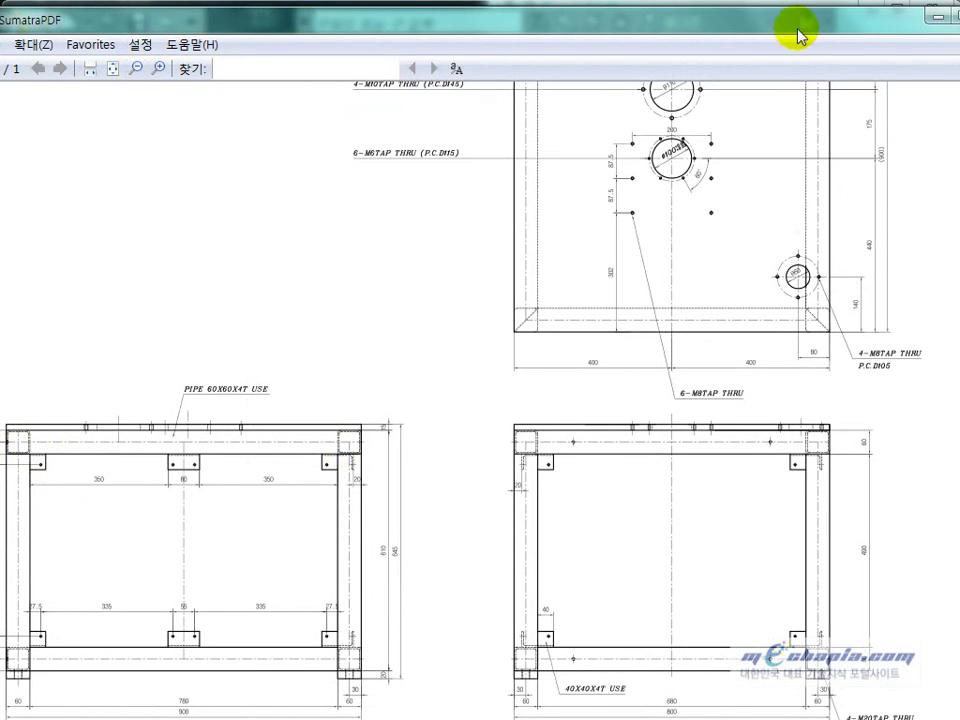
drag(797, 26, 681, 339)
- Orbit and fit the 840 × 740 × 550 wireframe box in view, then try Ctrl+S to save
click(656, 235)
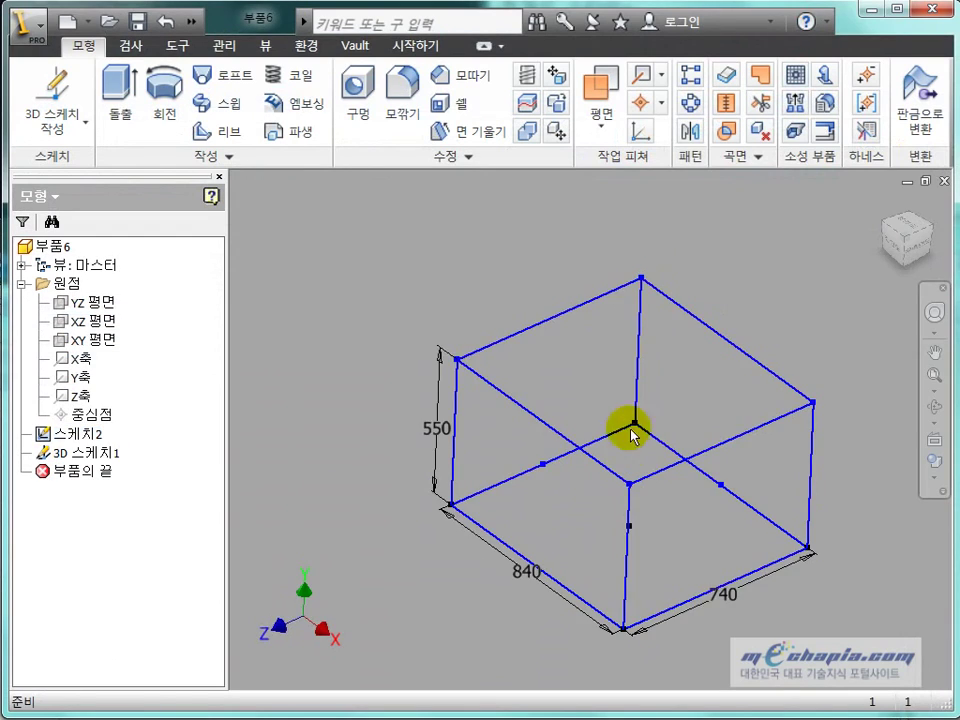
key(F4)
mouse_move(634, 435)
mouse_down()
mouse_move(649, 435)
mouse_move(600, 418)
mouse_move(609, 396)
mouse_move(668, 444)
mouse_move(677, 467)
mouse_move(665, 393)
mouse_move(643, 476)
mouse_move(634, 456)
mouse_move(654, 388)
mouse_move(765, 336)
mouse_move(692, 369)
mouse_move(572, 521)
mouse_move(658, 457)
mouse_move(572, 422)
mouse_move(581, 409)
mouse_up()
key(Escape)
drag(484, 405, 497, 365)
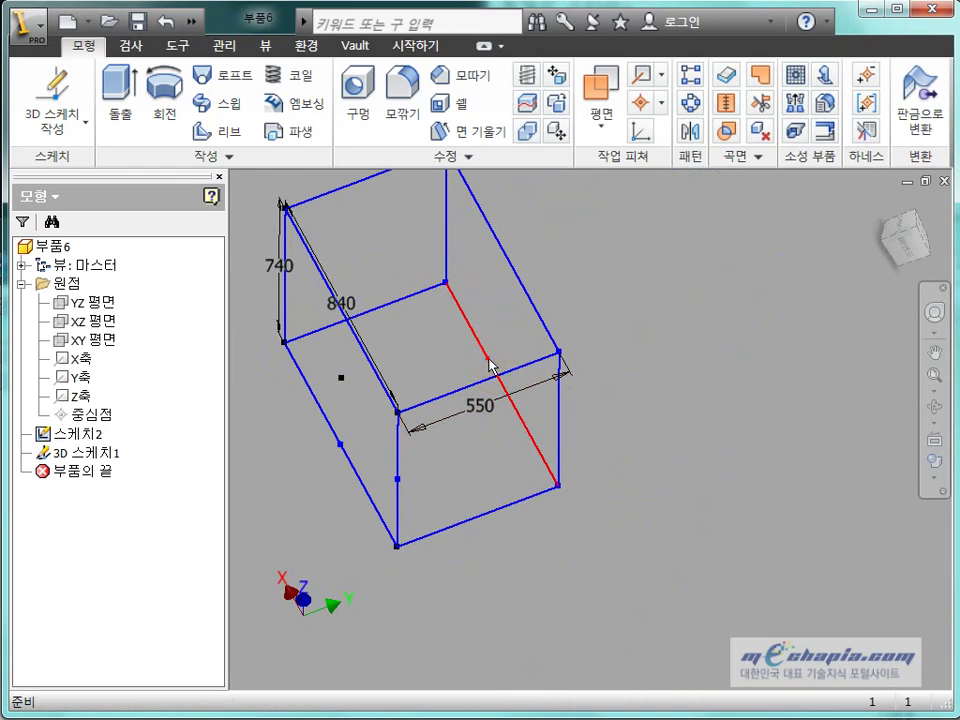
middle_click(713, 272)
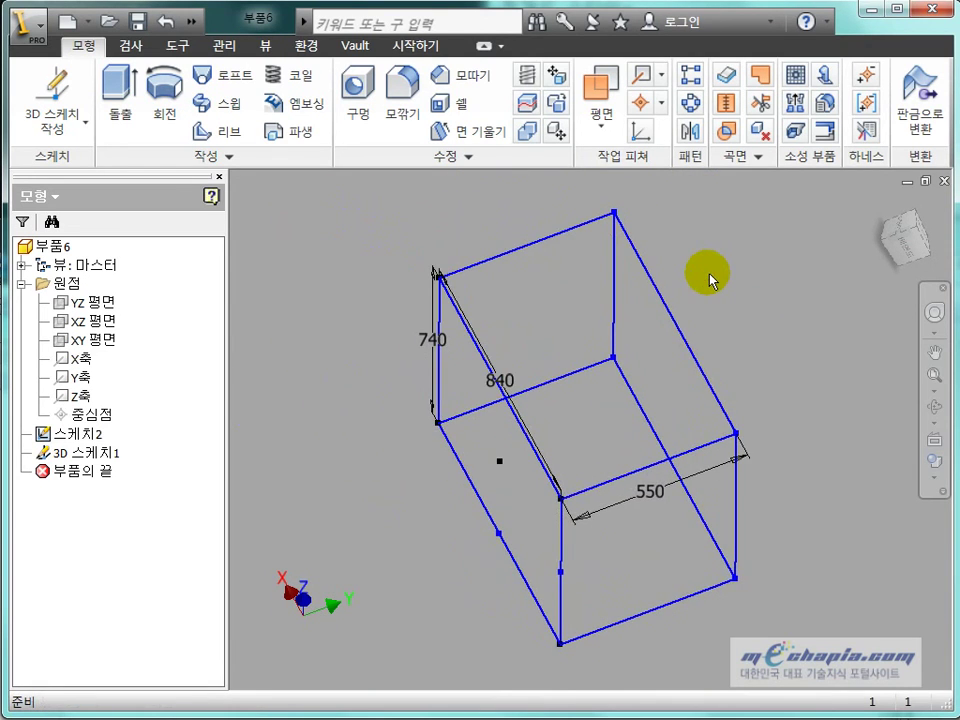
key(ctrl+s)
key(Escape)
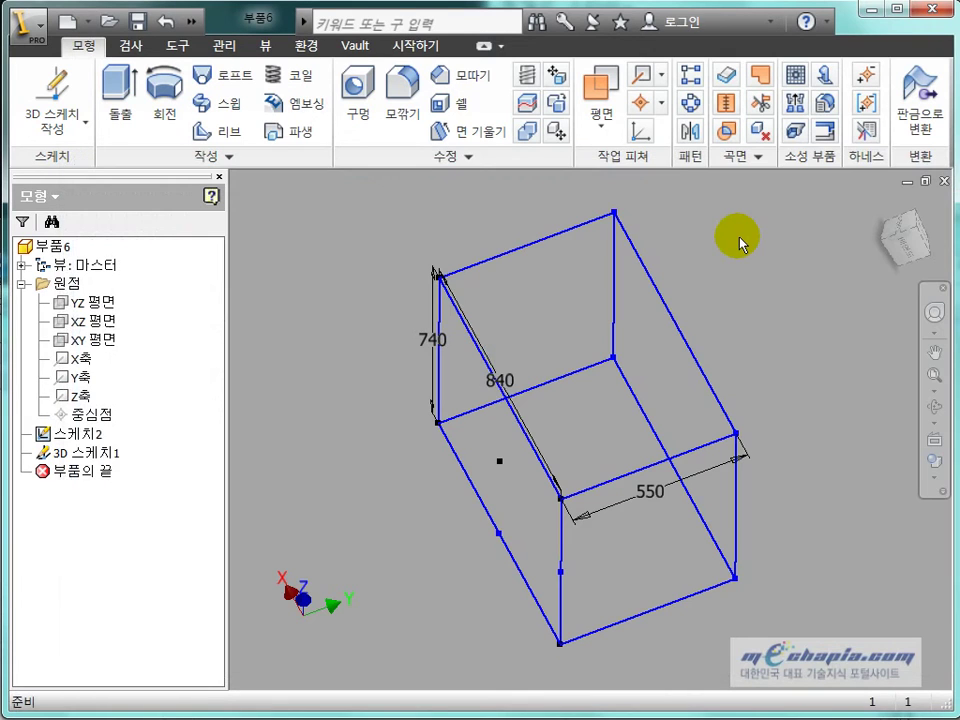
- Save the part as 3d스케치 in a new 프레임 생성기 folder under 2.인벤터 중급, accepting the warning
key(ctrl+s)
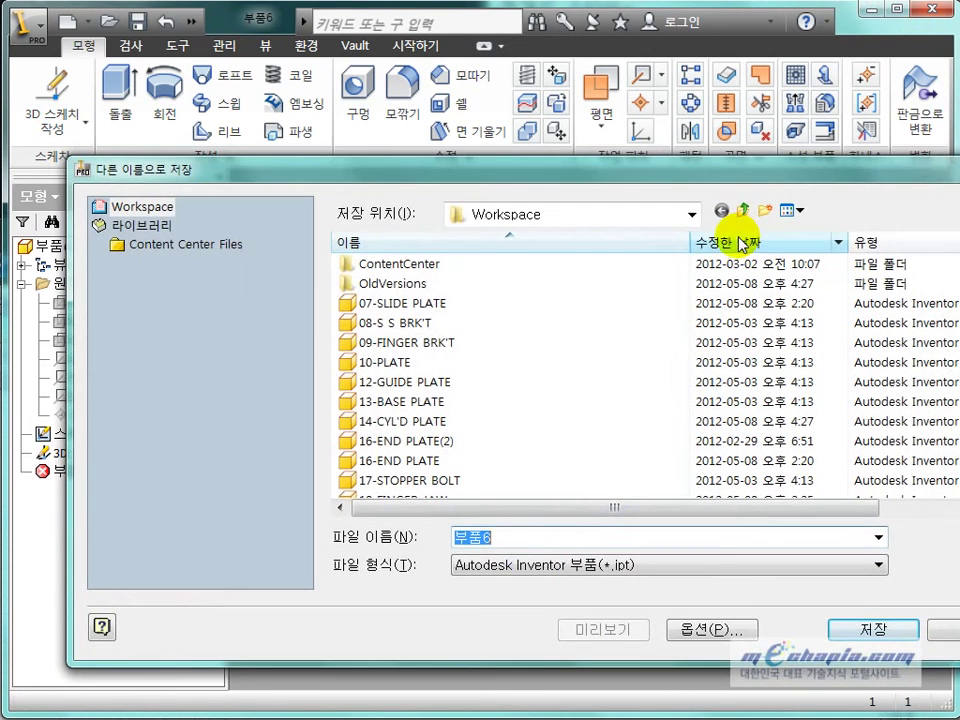
click(746, 211)
click(746, 211)
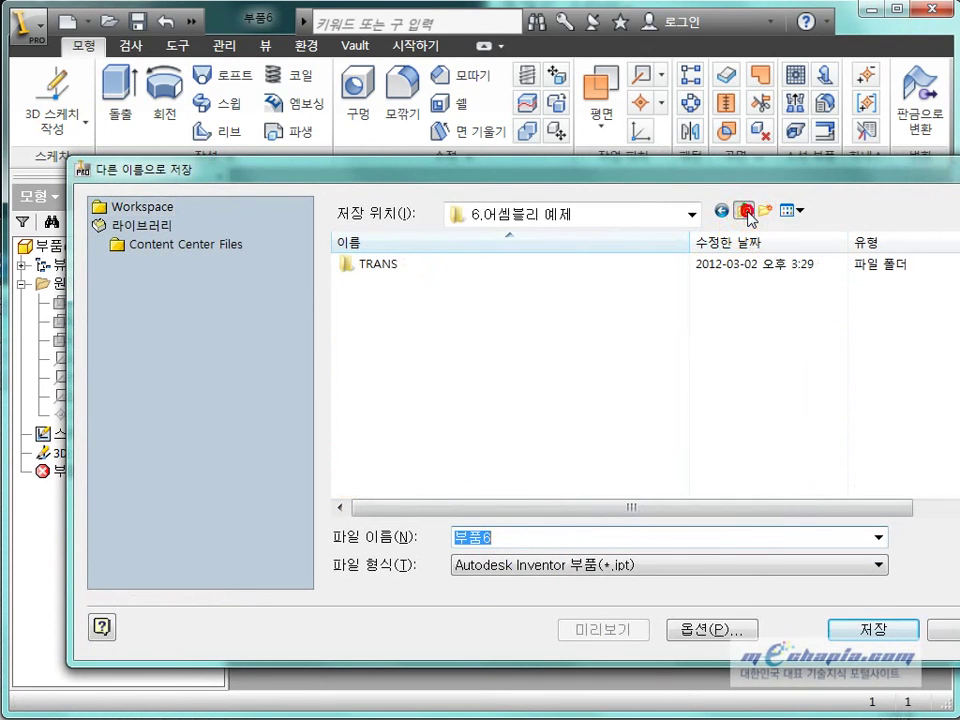
click(746, 211)
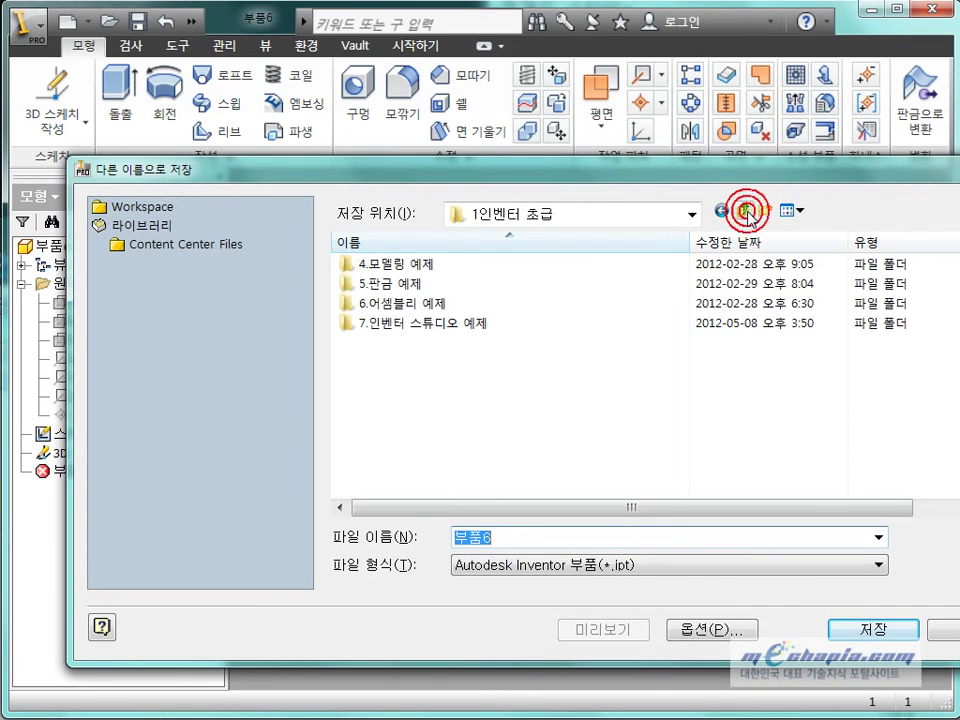
click(467, 424)
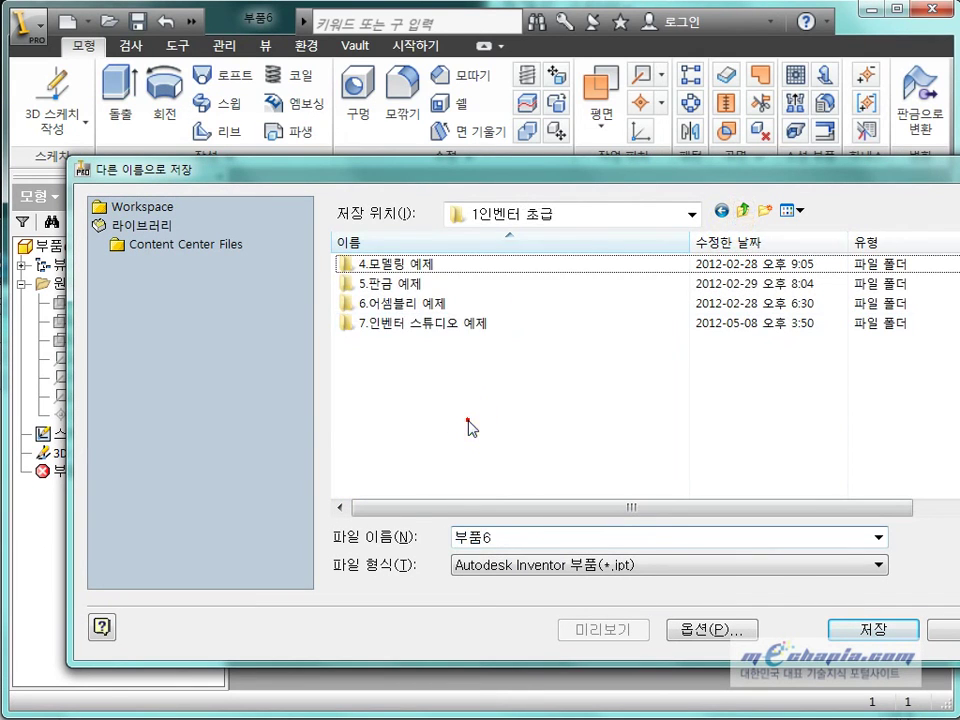
click(746, 211)
double_click(386, 283)
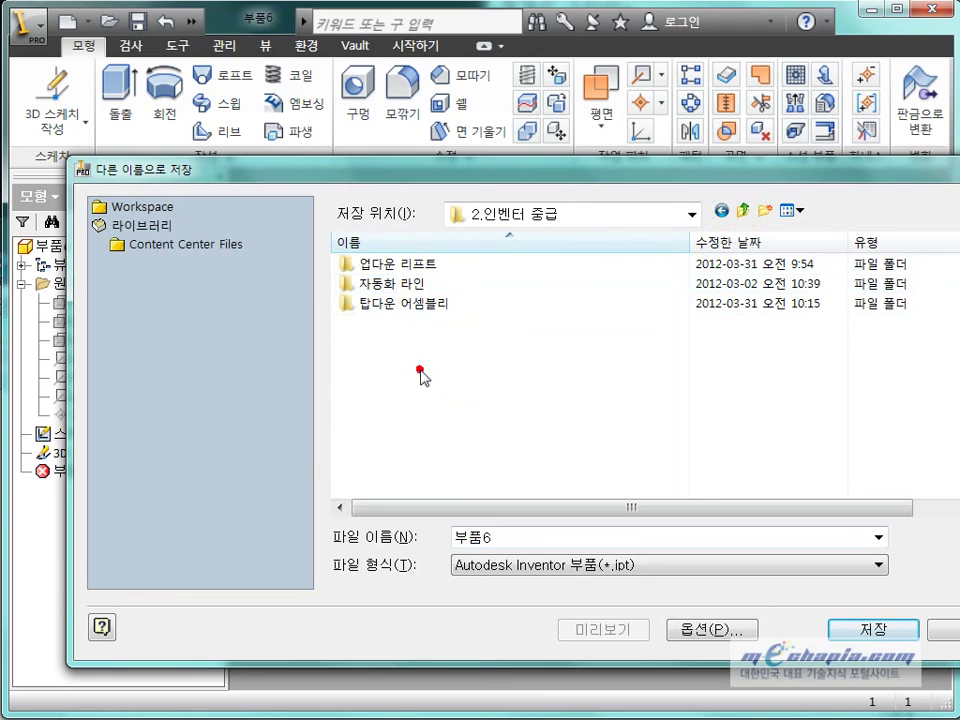
click(765, 211)
text(프레임 생성기)
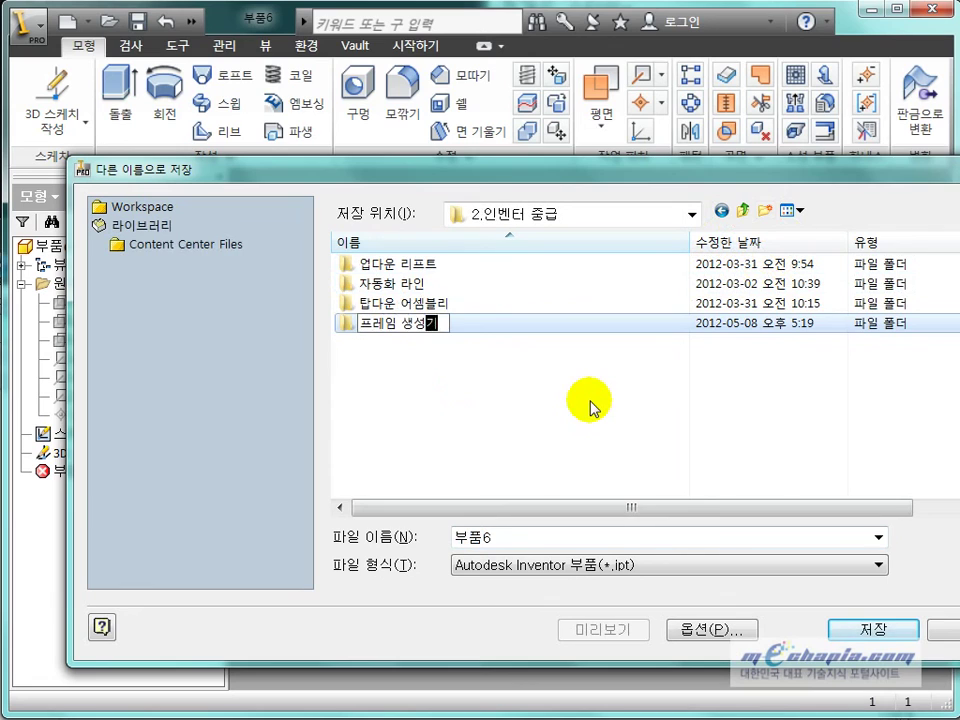
text(임 생성기)
key(Return)
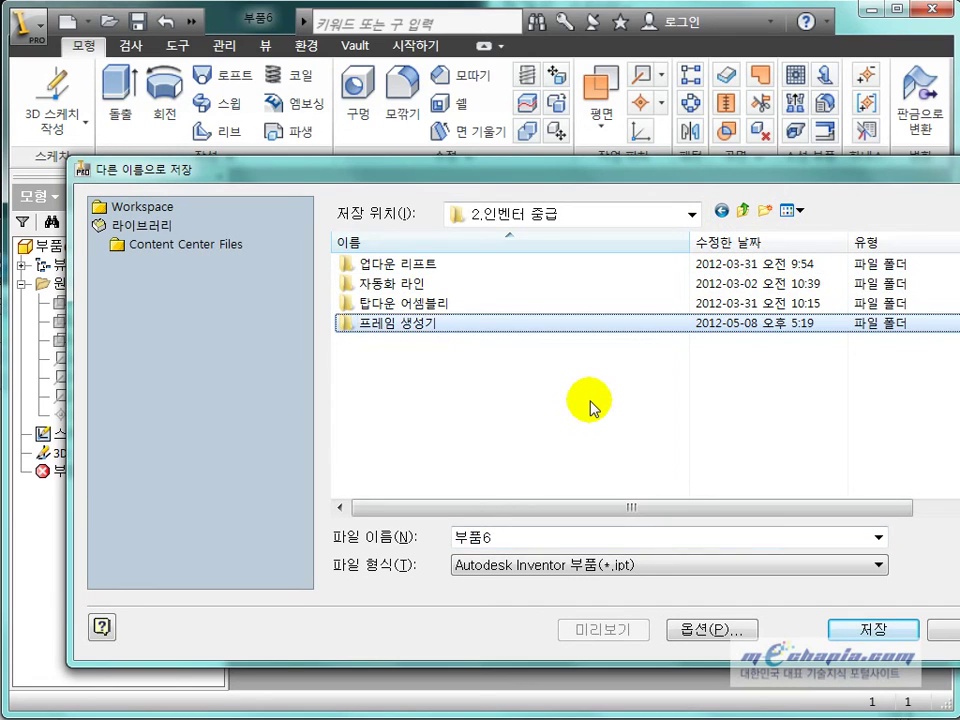
key(Return)
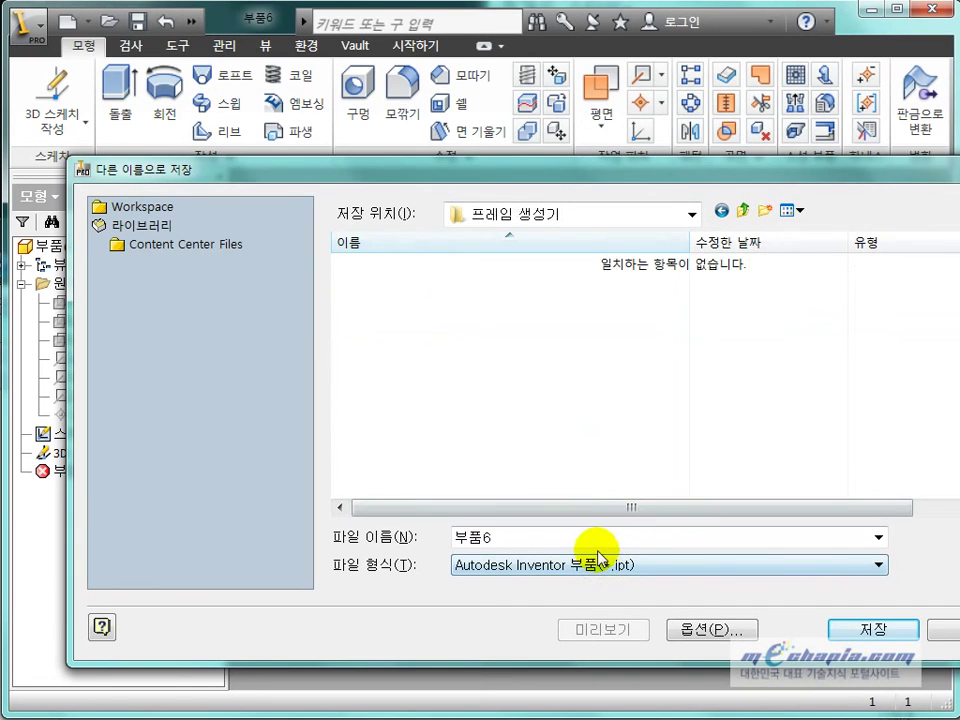
double_click(596, 537)
text(3d스케치)
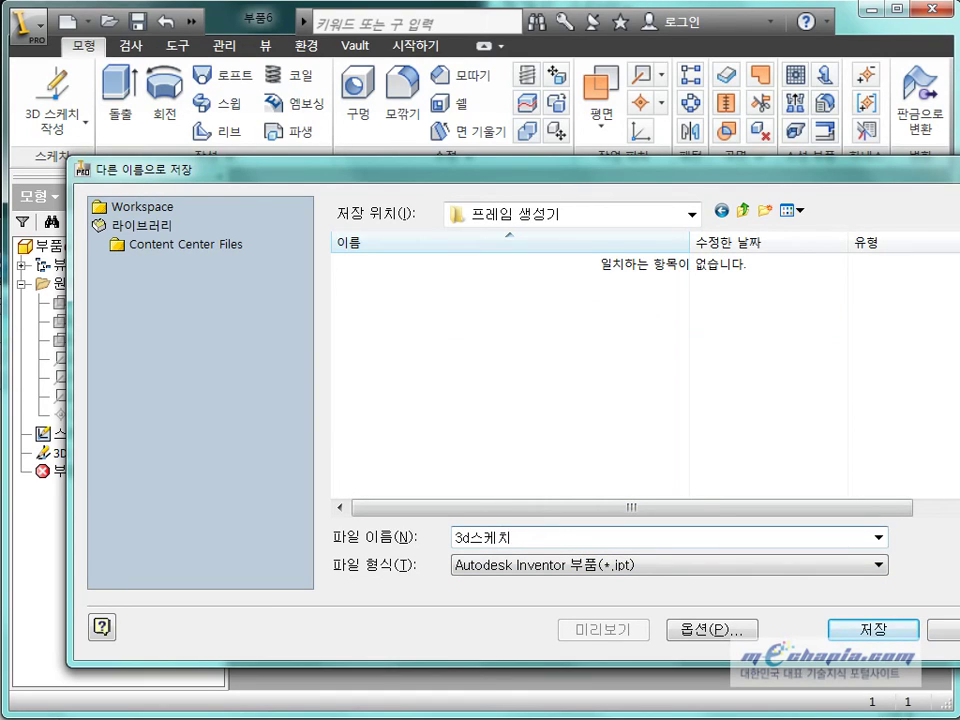
key(Return)
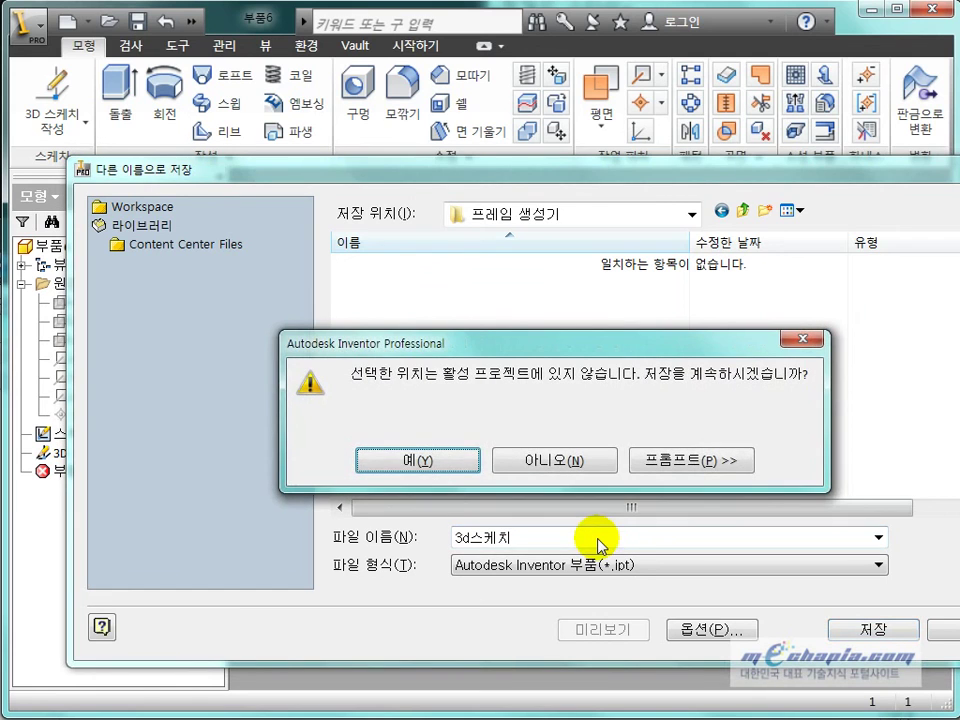
click(394, 460)
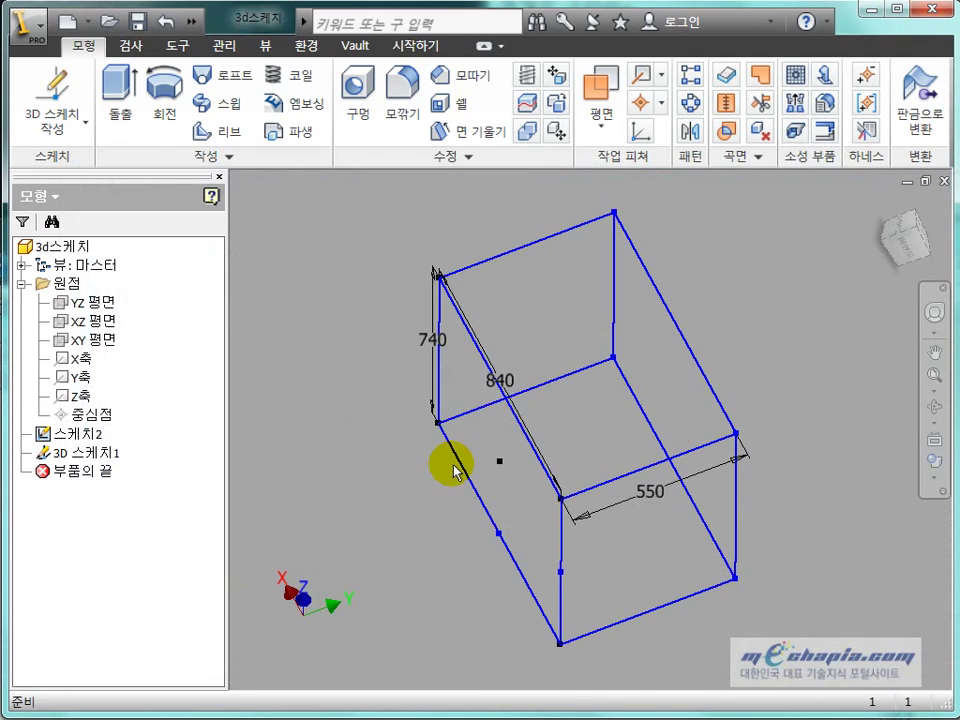
- Close the part and start a new single-user project named 프레임 생성기
click(939, 181)
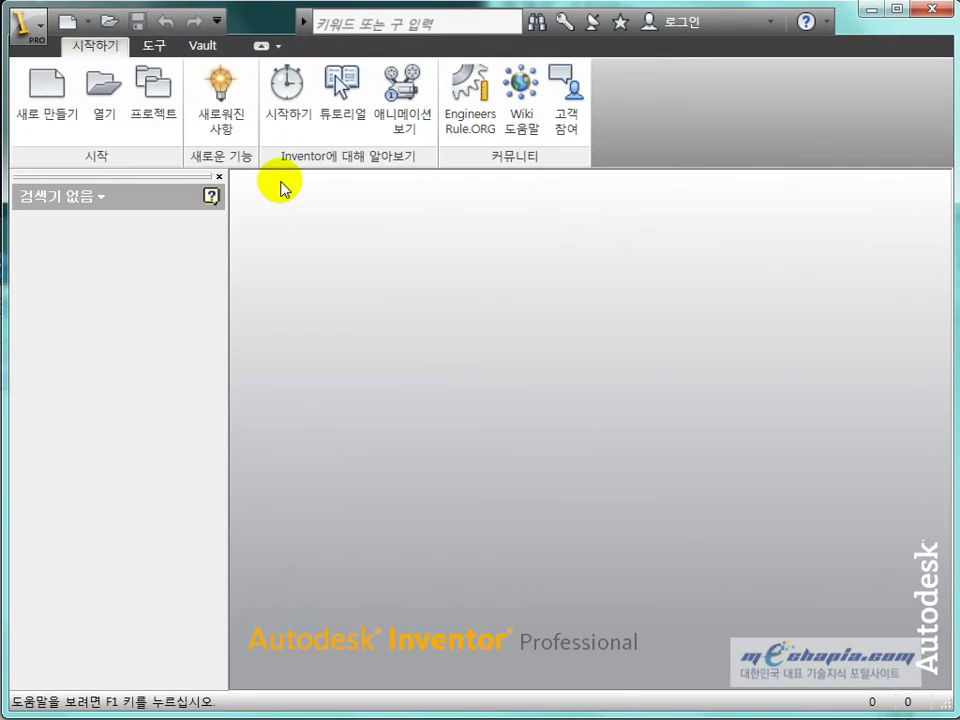
click(176, 117)
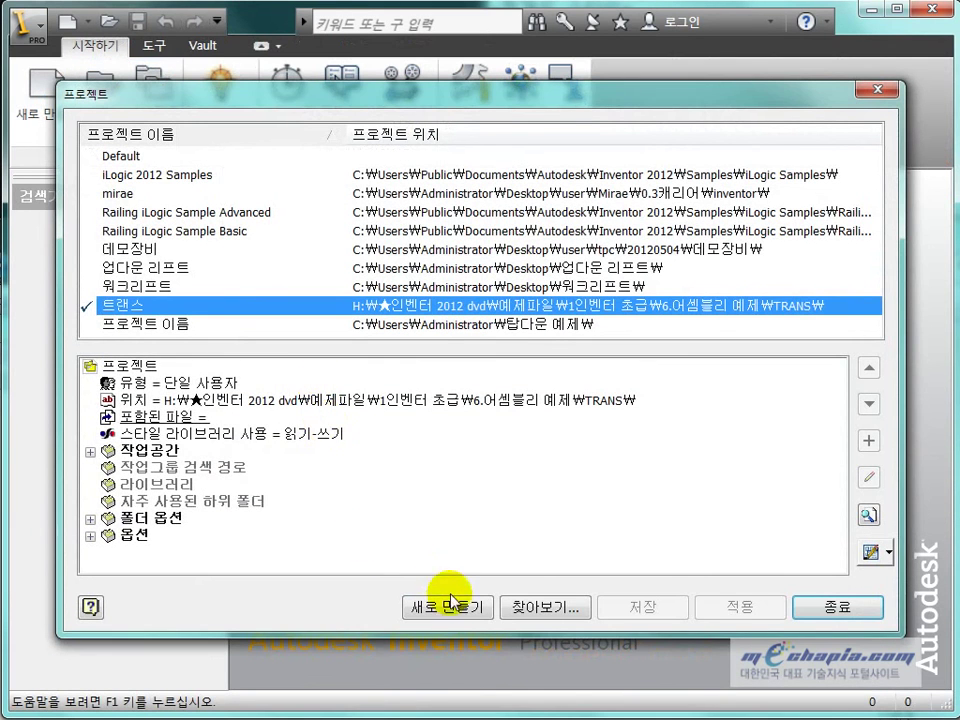
click(455, 608)
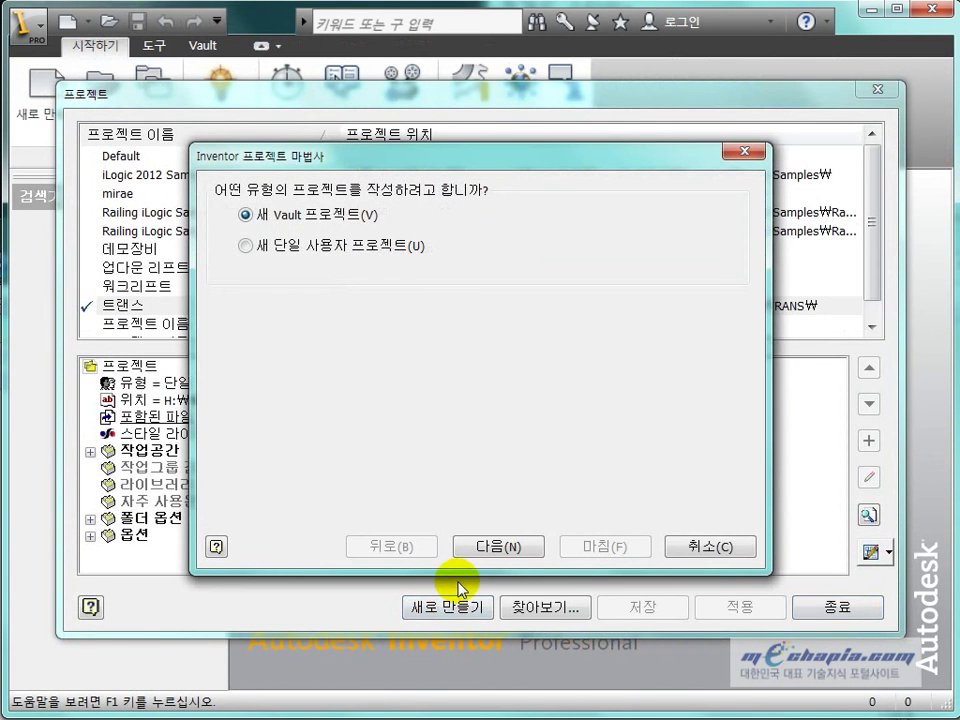
click(296, 245)
click(505, 547)
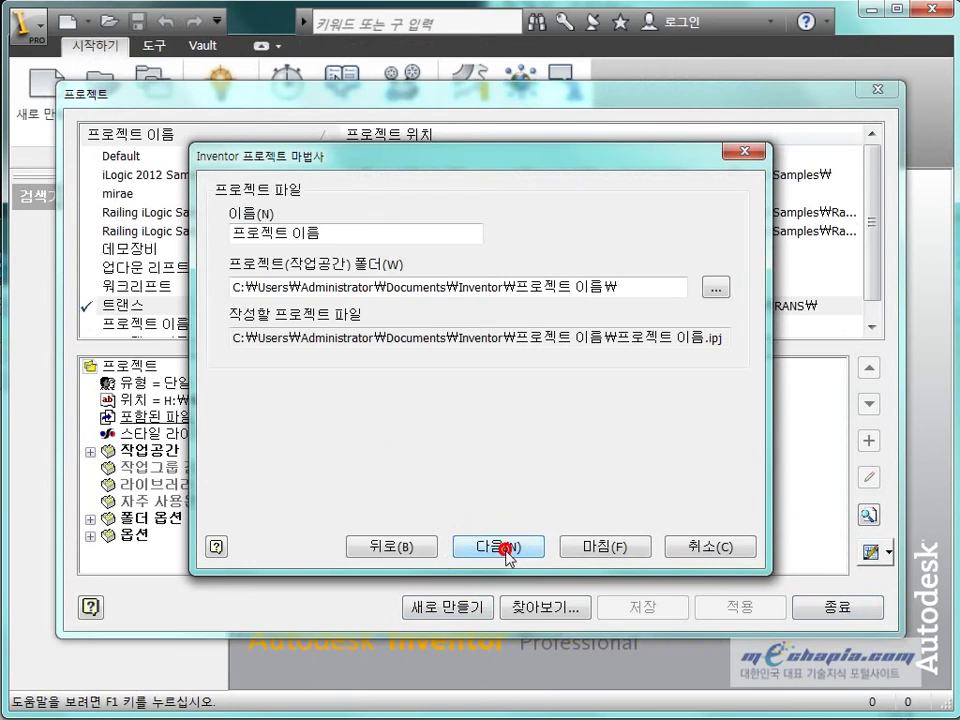
double_click(350, 233)
text(프)
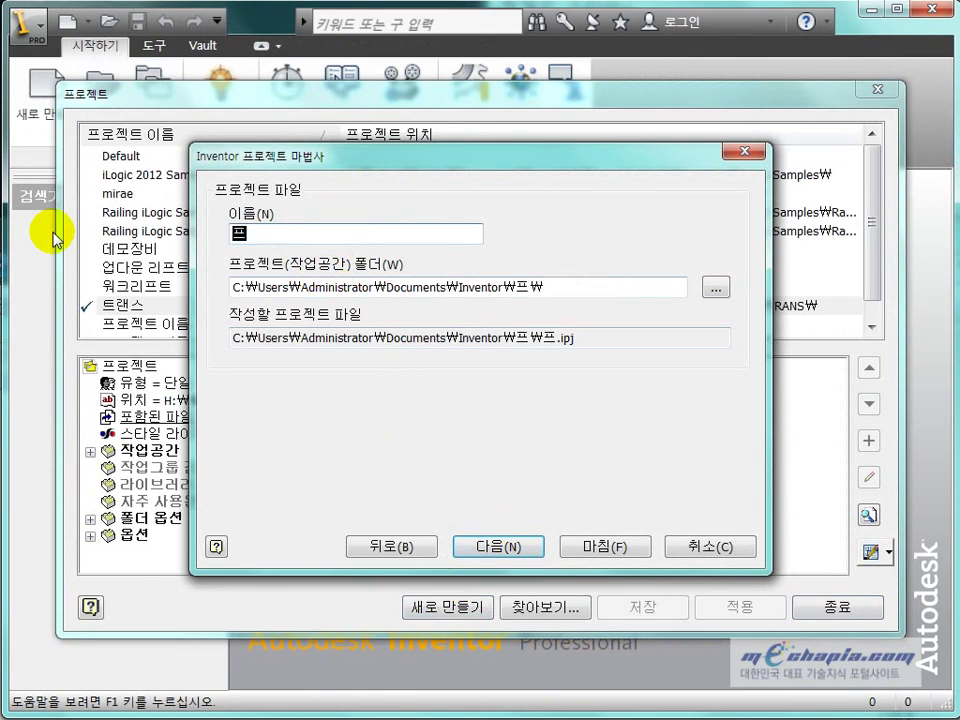
text(레이)
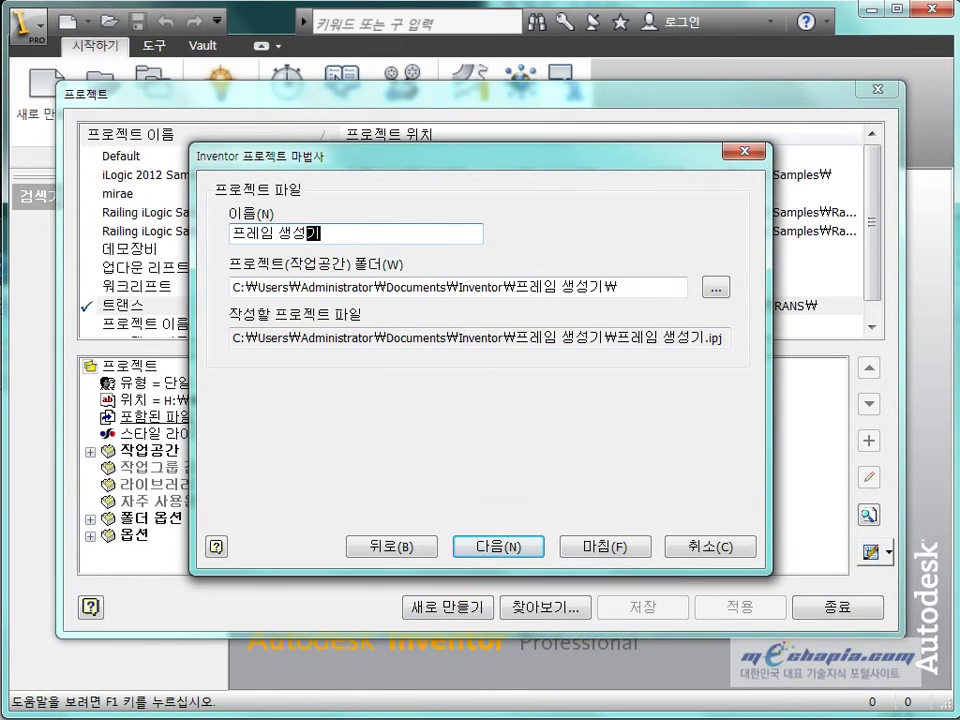
- Set the project location to the 프레임 생성기 folder, finish, and exit the project manager
click(716, 287)
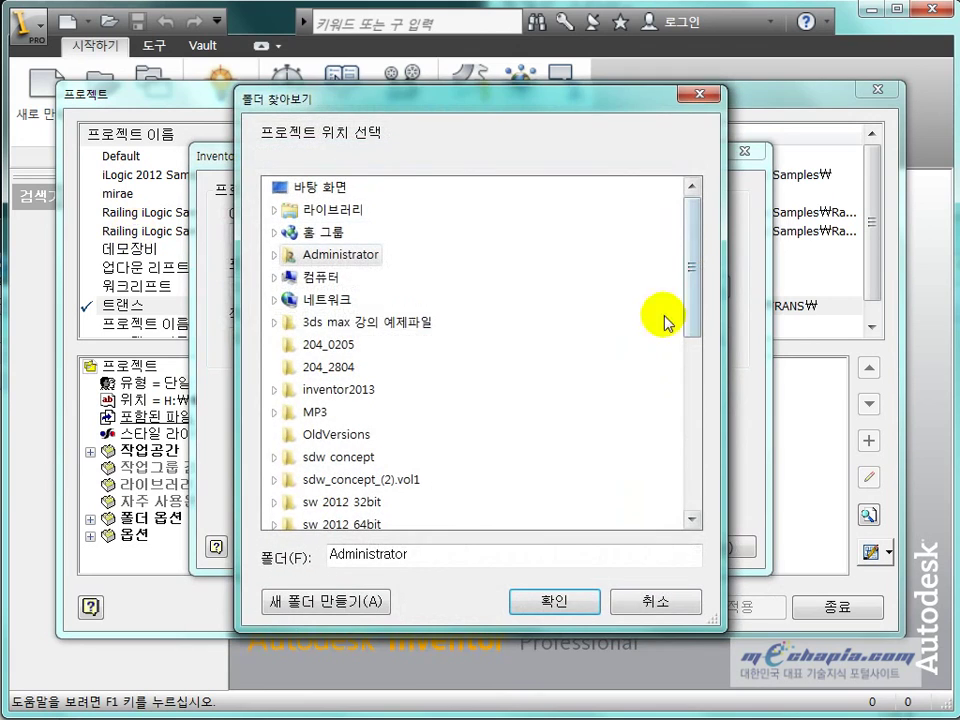
click(278, 279)
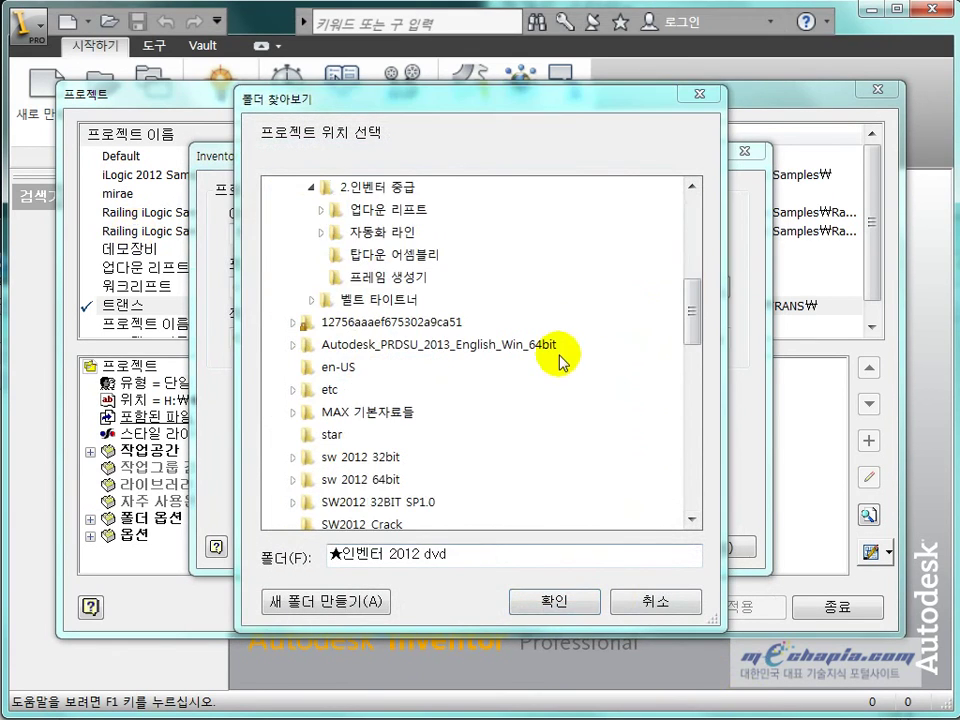
click(435, 277)
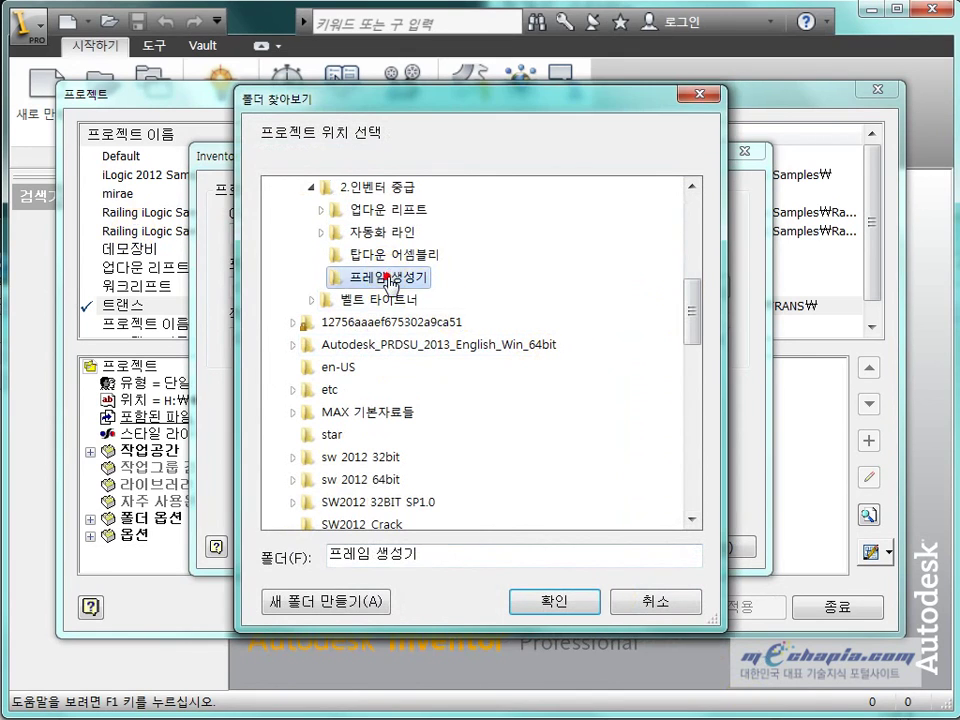
click(552, 612)
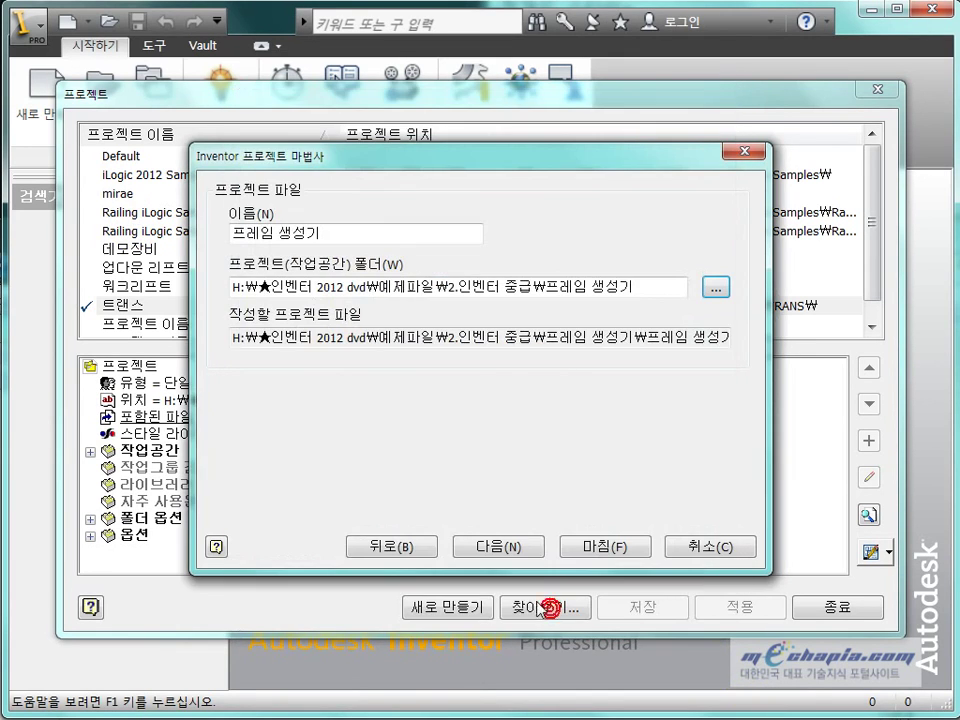
click(590, 545)
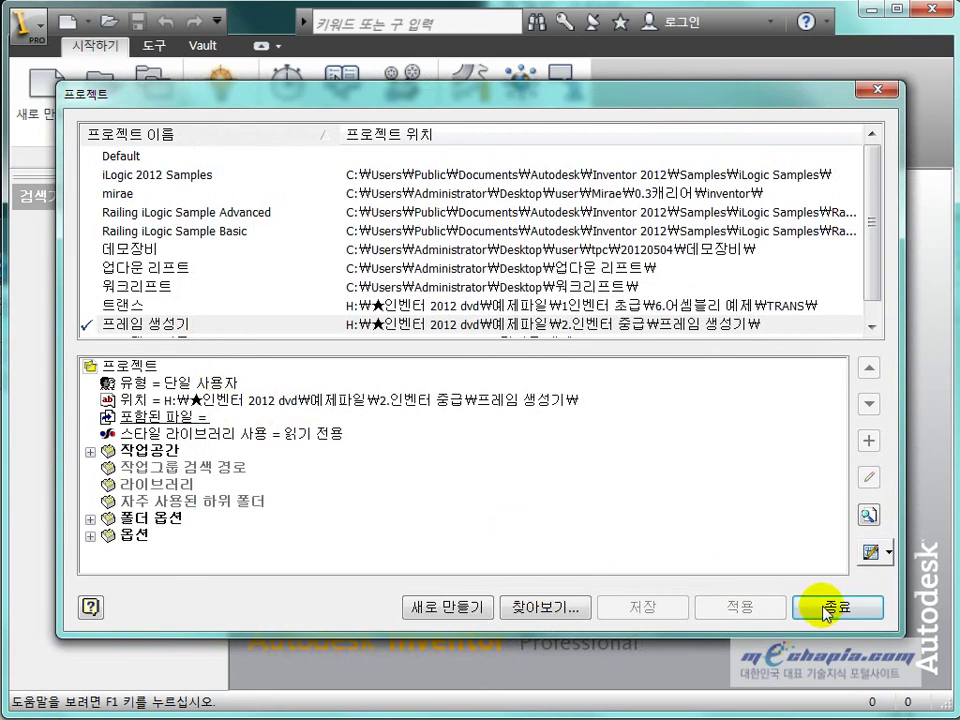
click(822, 605)
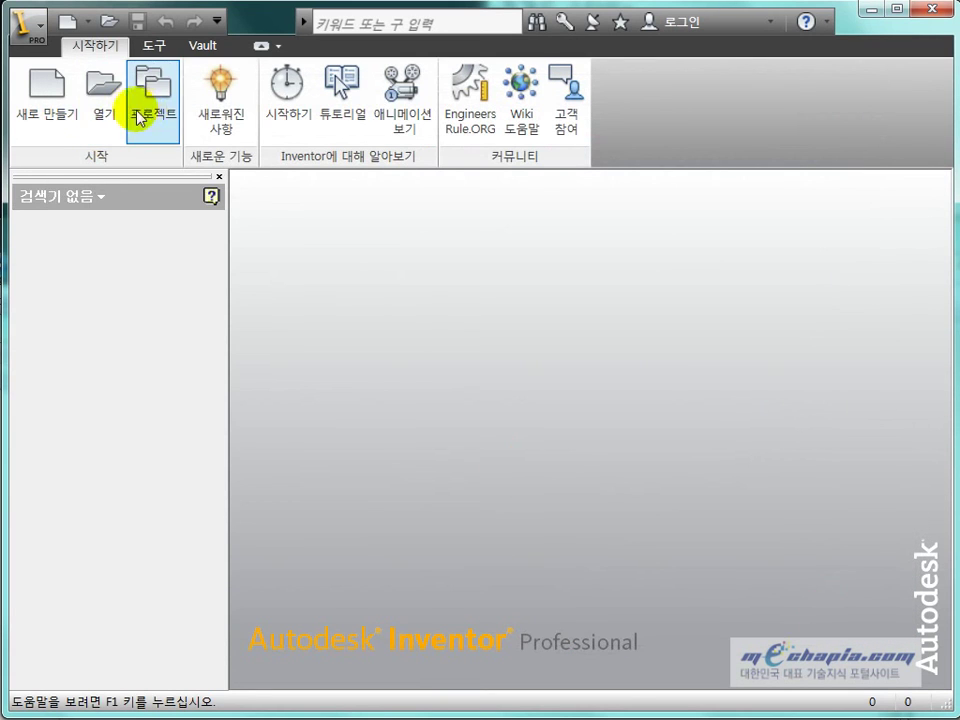
- Create a new assembly from the Standard.iam template, dismissing the style warning
click(32, 110)
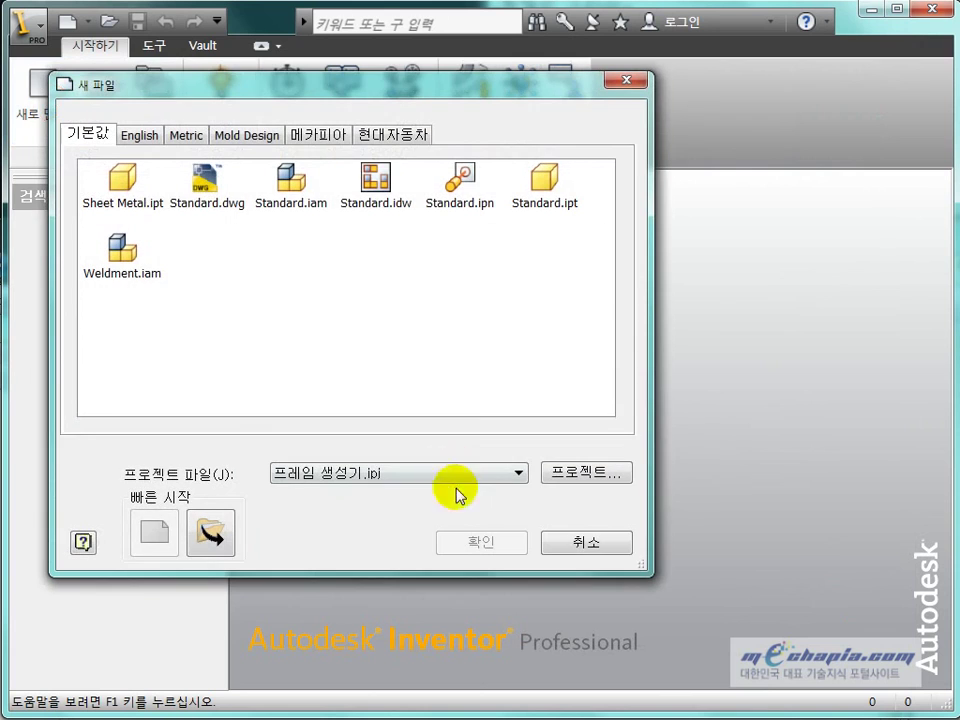
click(290, 178)
click(510, 547)
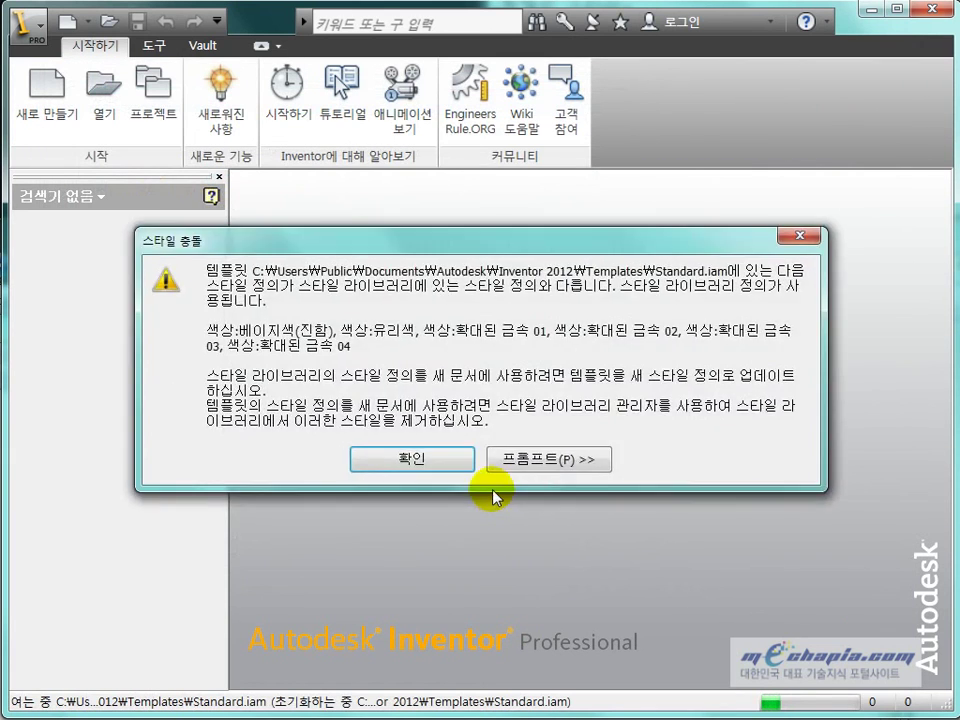
click(420, 462)
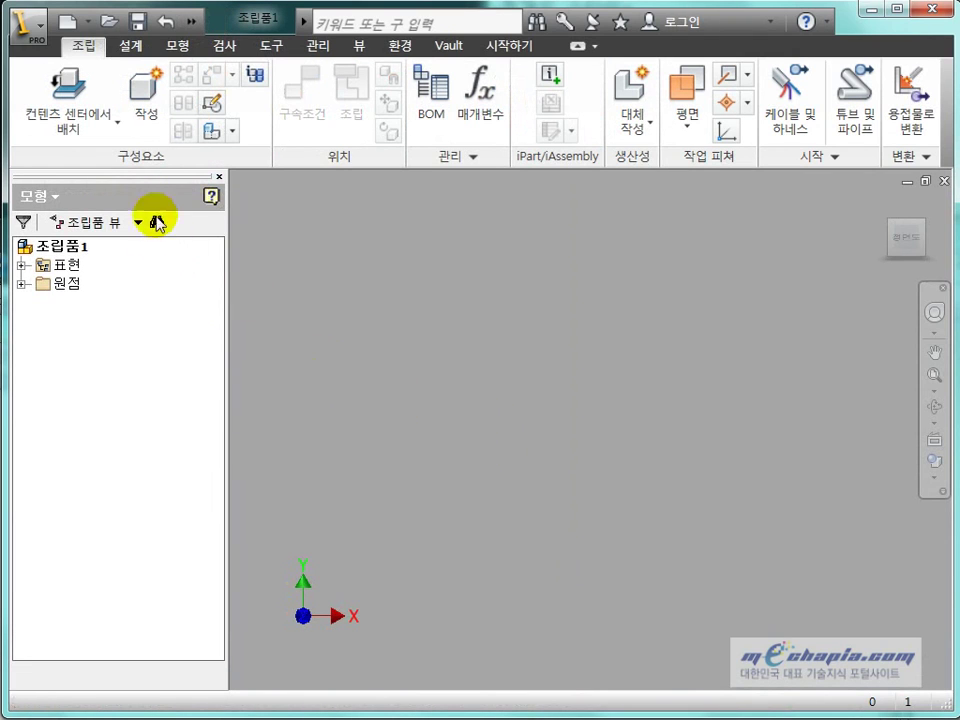
- Place the existing 3d스케치 part into the assembly
click(107, 140)
click(77, 164)
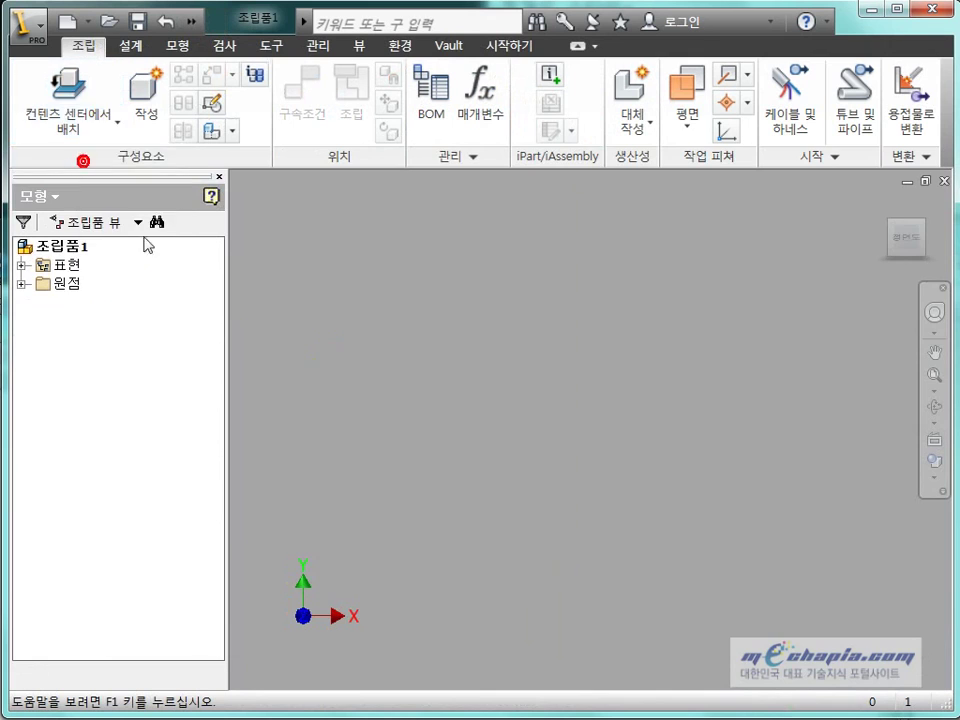
click(380, 283)
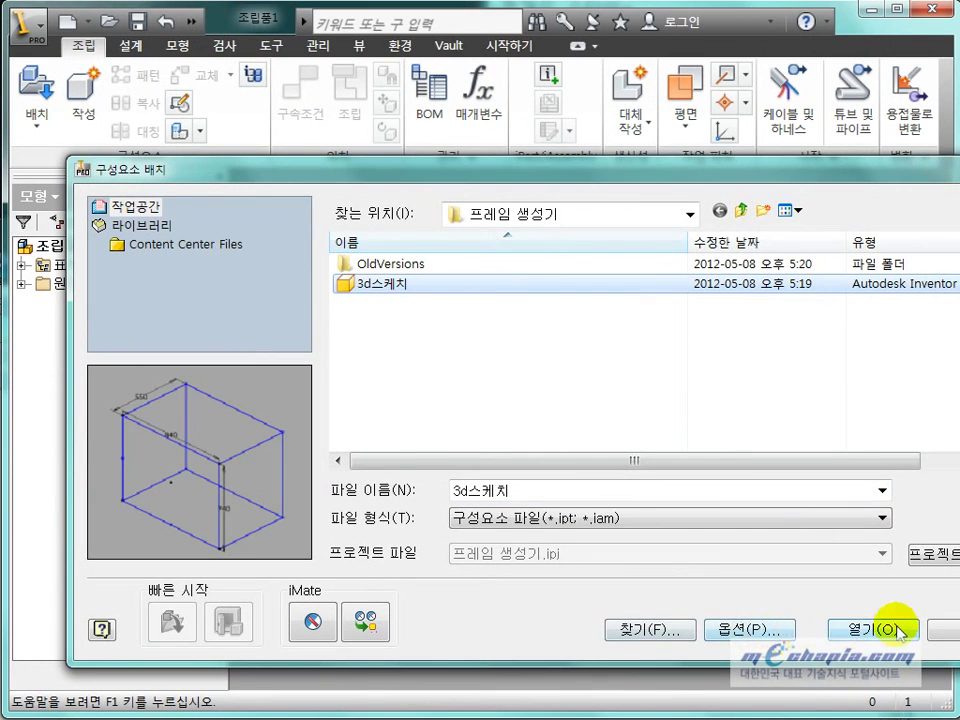
click(878, 630)
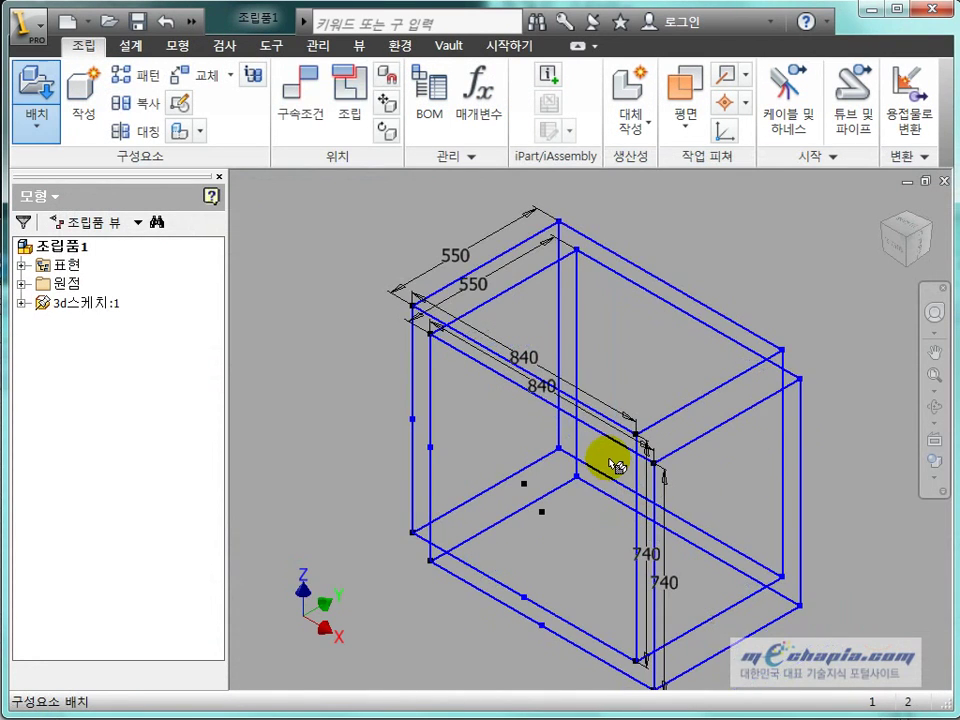
- Stop after one 3d스케치:1 copy, then orbit and pan to inspect the wireframe box
key(Escape)
mouse_move(617, 450)
shift+middle_down()
mouse_move(559, 484)
mouse_move(493, 439)
mouse_move(453, 453)
mouse_move(574, 439)
mouse_move(640, 445)
shift+middle_up()
click(100, 302)
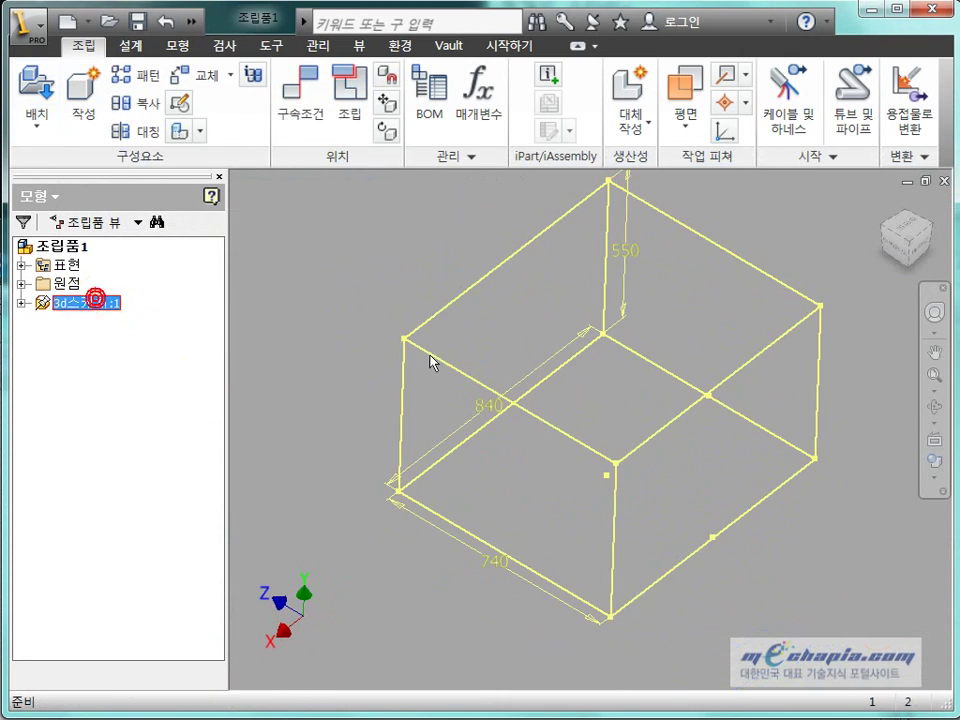
click(528, 300)
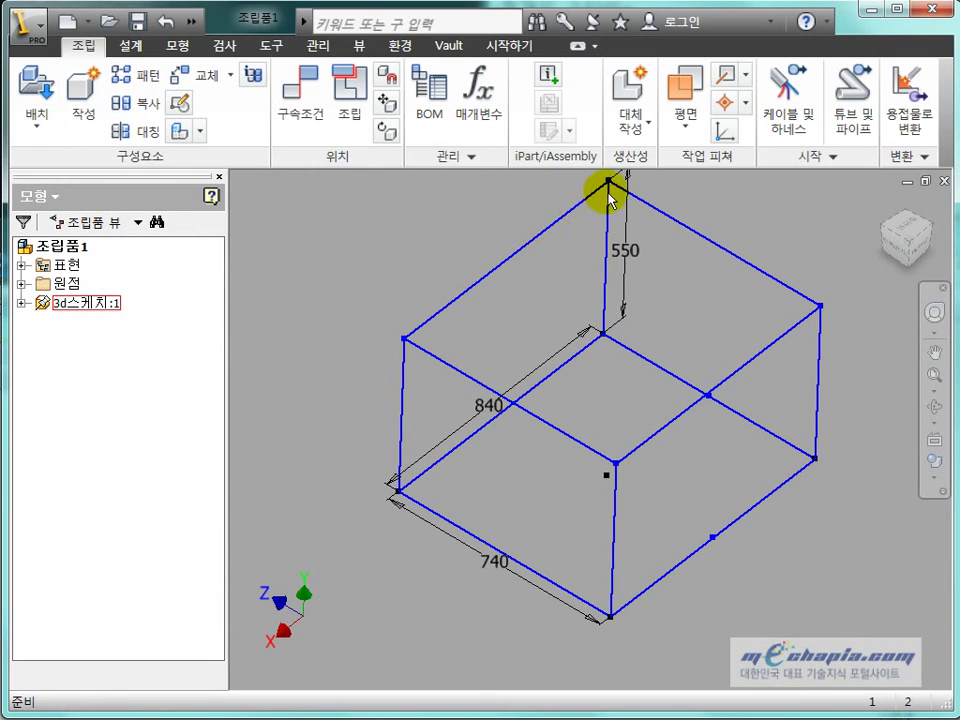
key(F2)
mouse_move(408, 287)
mouse_down()
mouse_move(407, 300)
mouse_move(403, 272)
mouse_move(305, 318)
mouse_up()
key(F4)
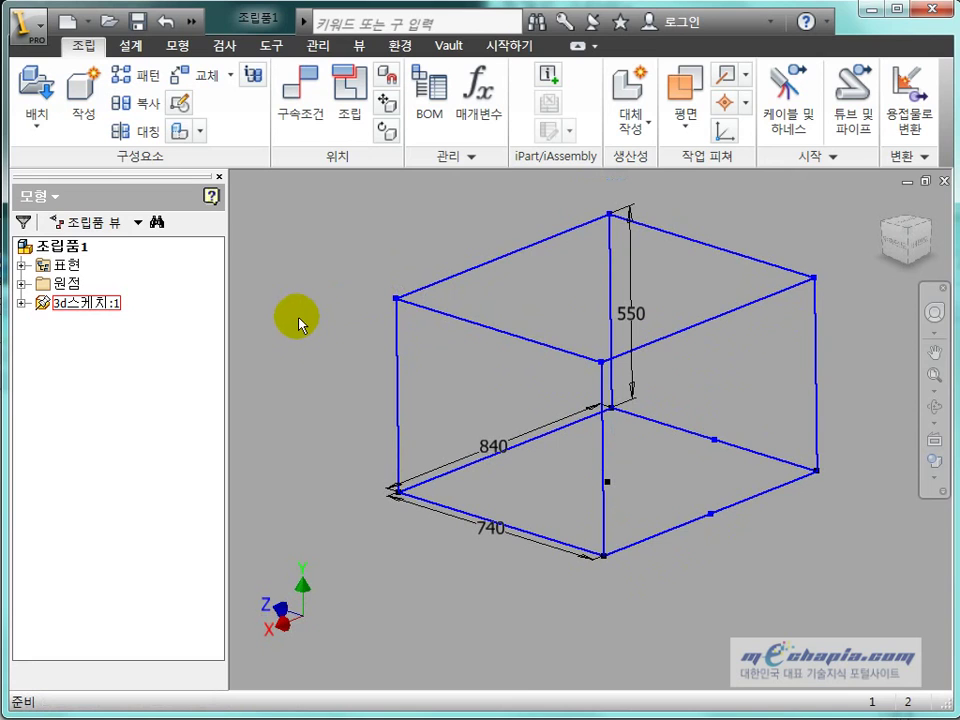
key(F2)
drag(538, 243, 521, 271)
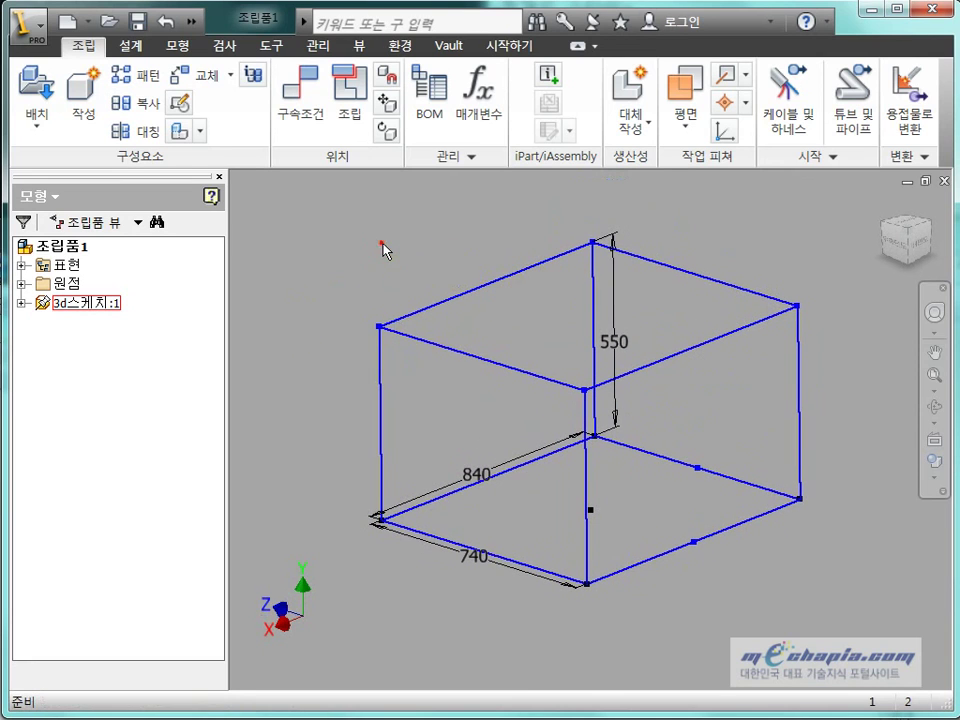
key(F4)
mouse_move(395, 291)
mouse_down()
mouse_move(386, 321)
mouse_move(379, 317)
mouse_up()
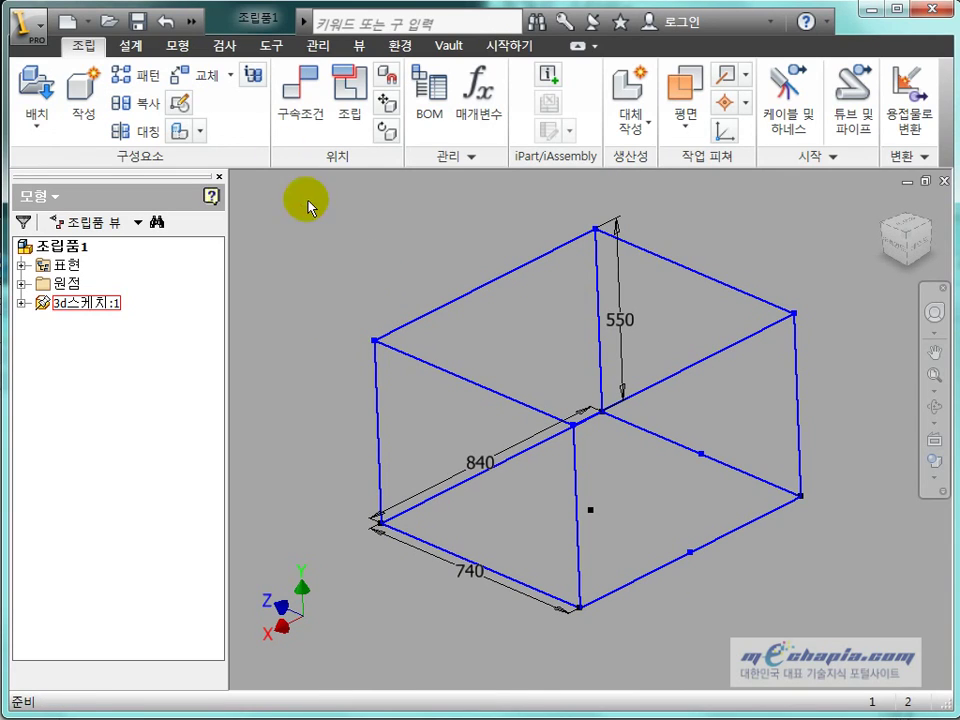
drag(308, 207, 858, 628)
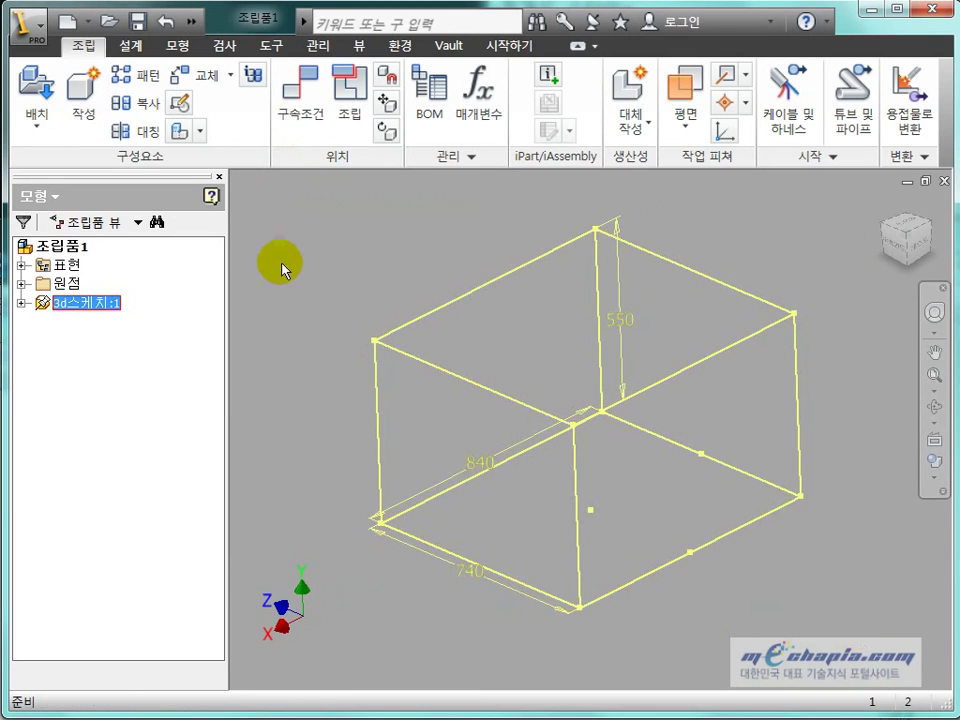
click(283, 270)
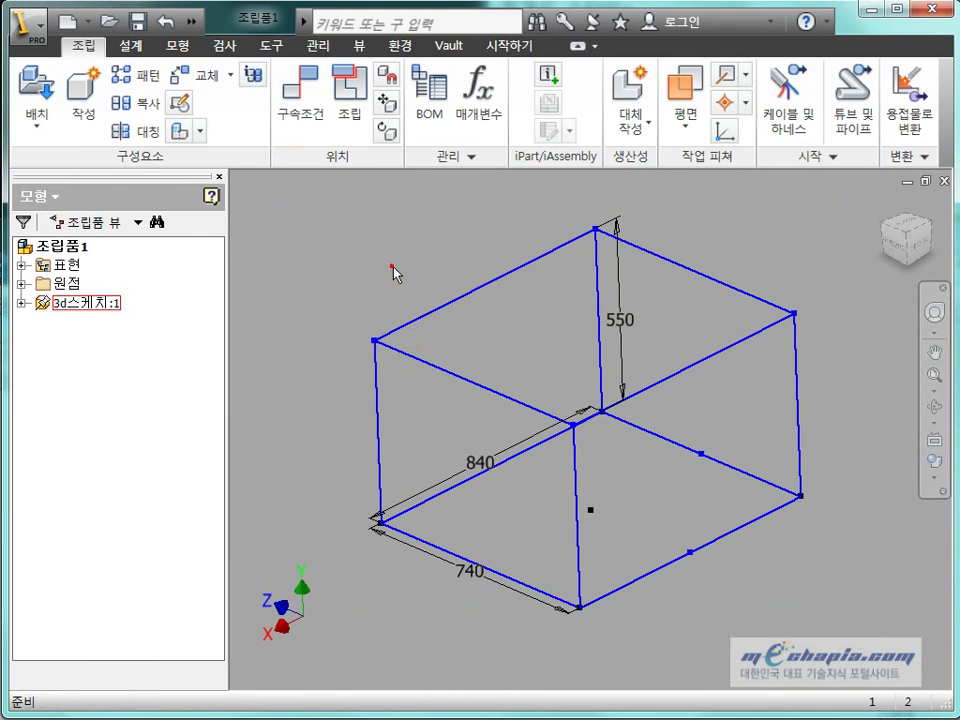